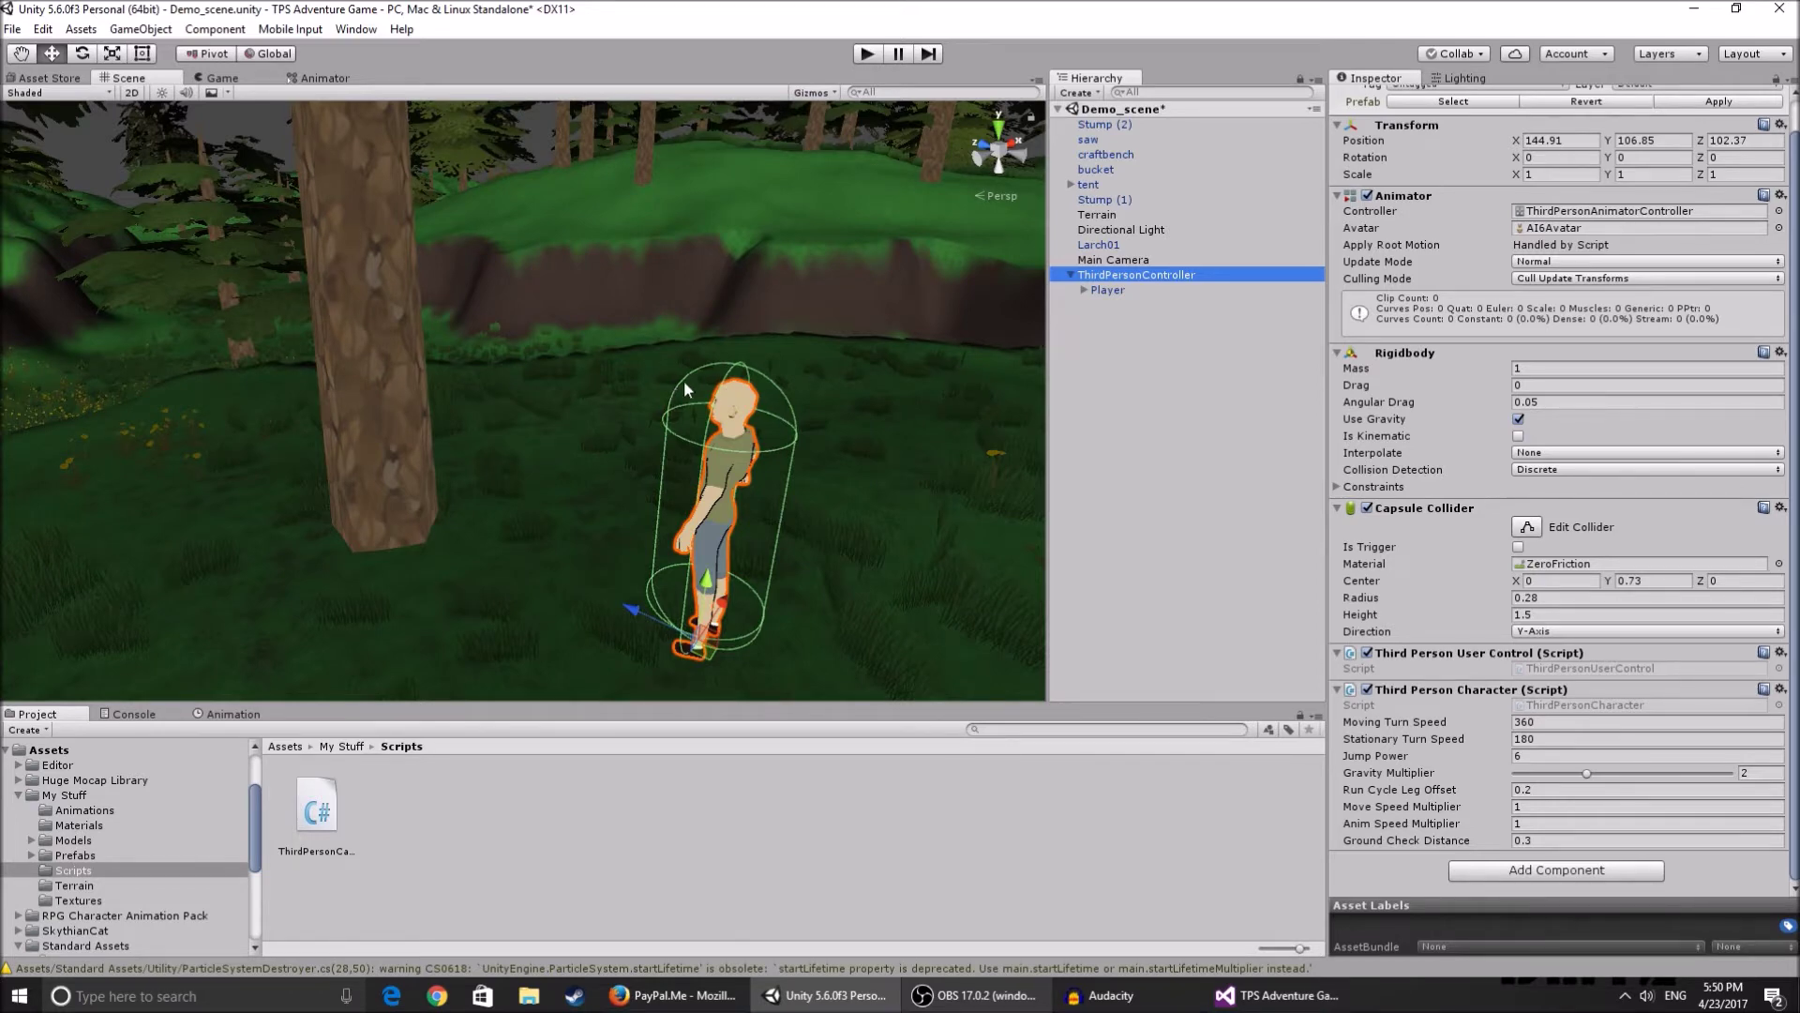
- Playtest the scene by running the character around in different directions, and stop play mode
right_click_drag(684, 380, 968, 305)
right_click_drag(800, 418, 781, 522)
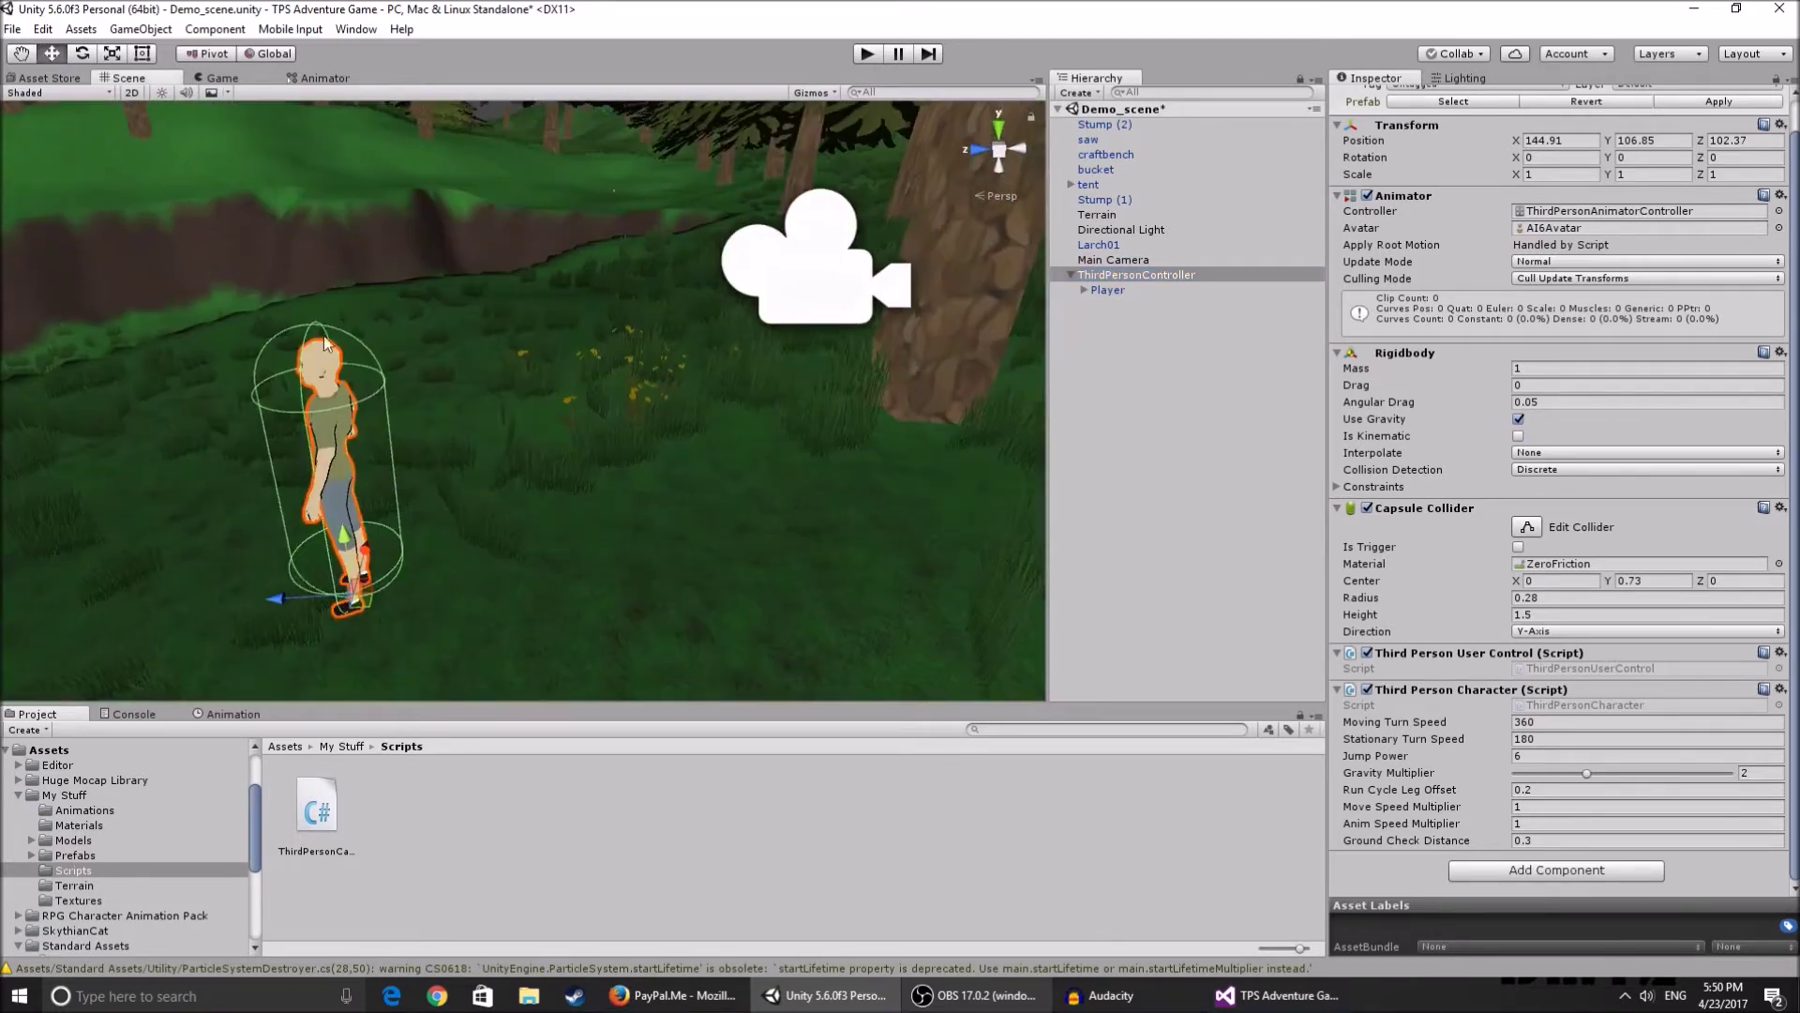
left_click(865, 54)
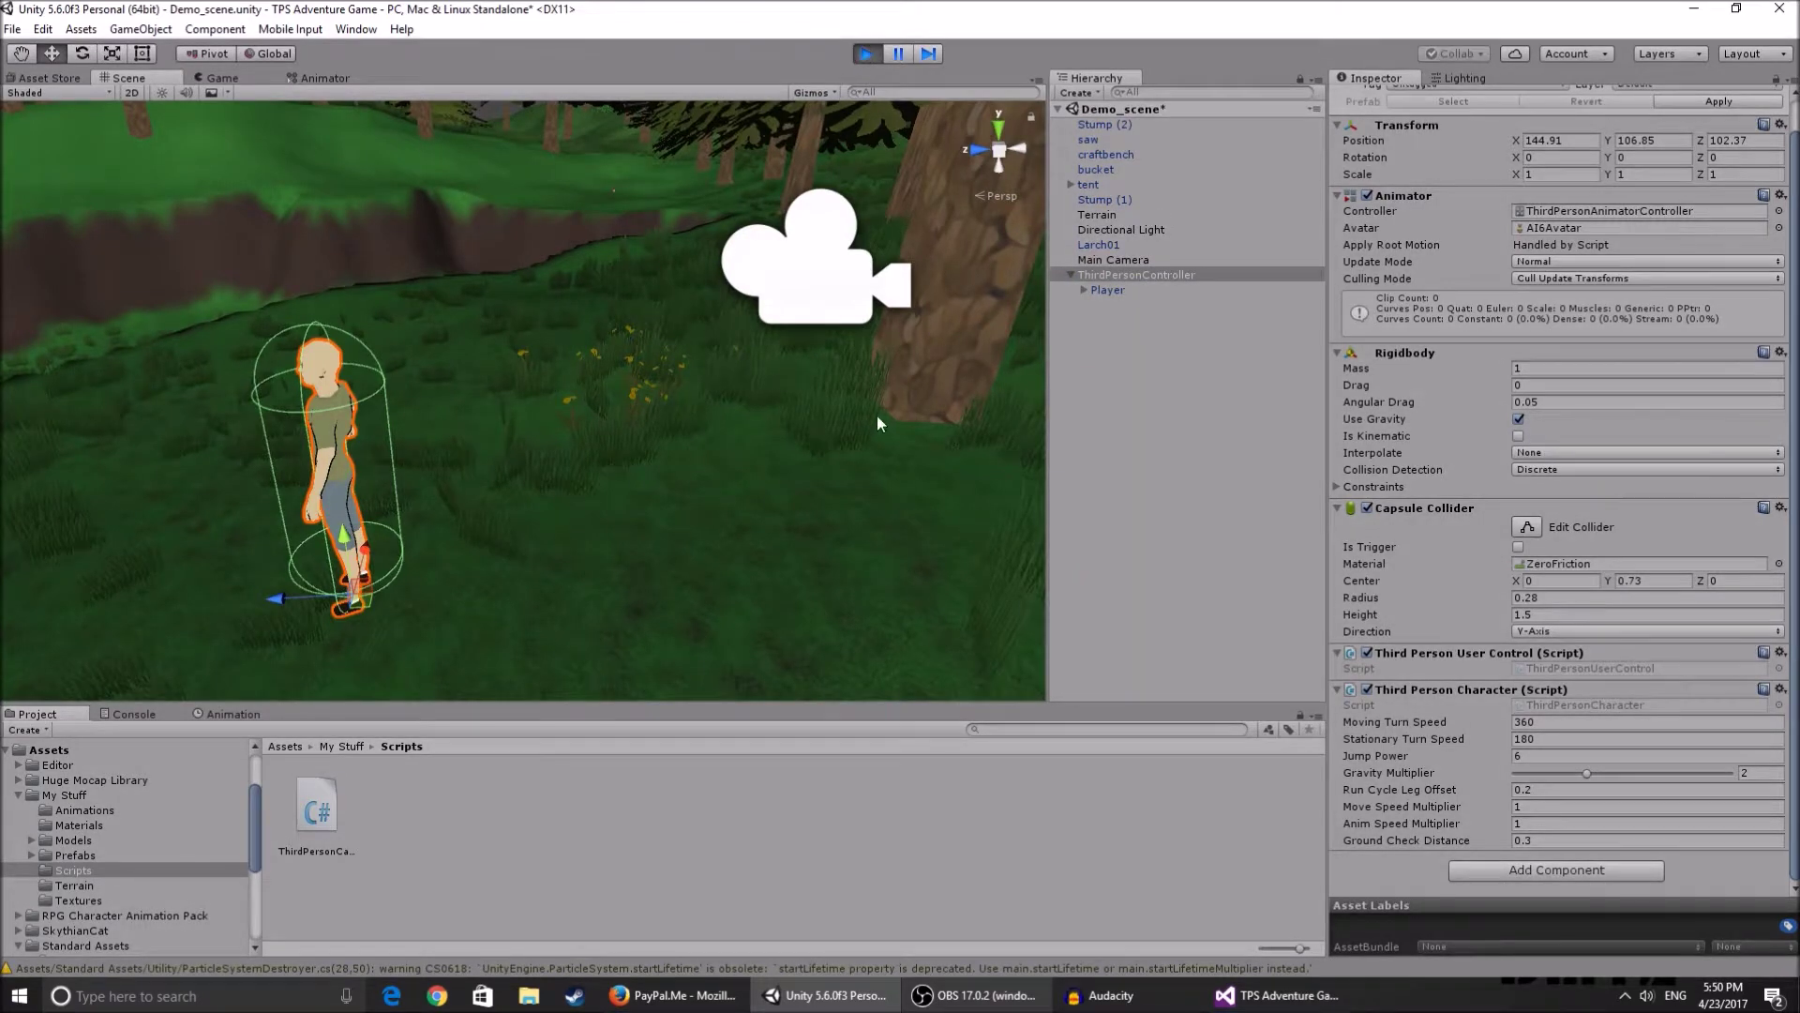
key("w")
key("a")
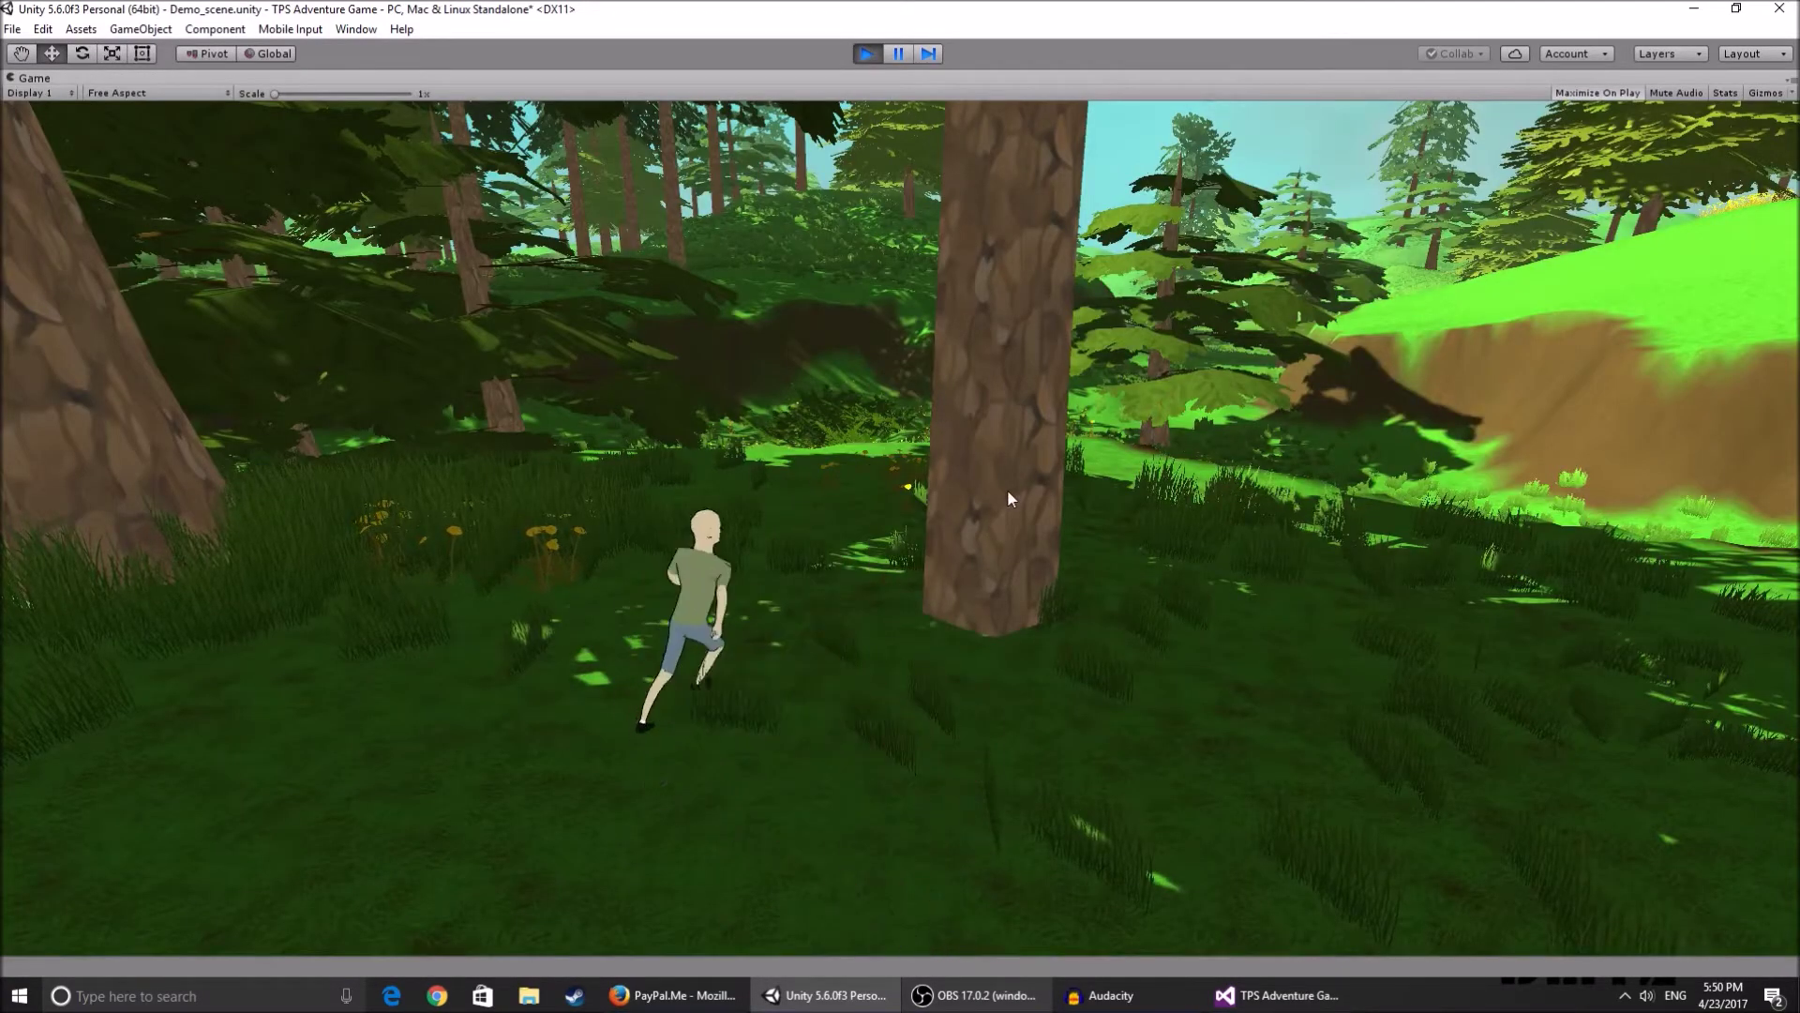
key("d")
key("a")
key("s")
key("d")
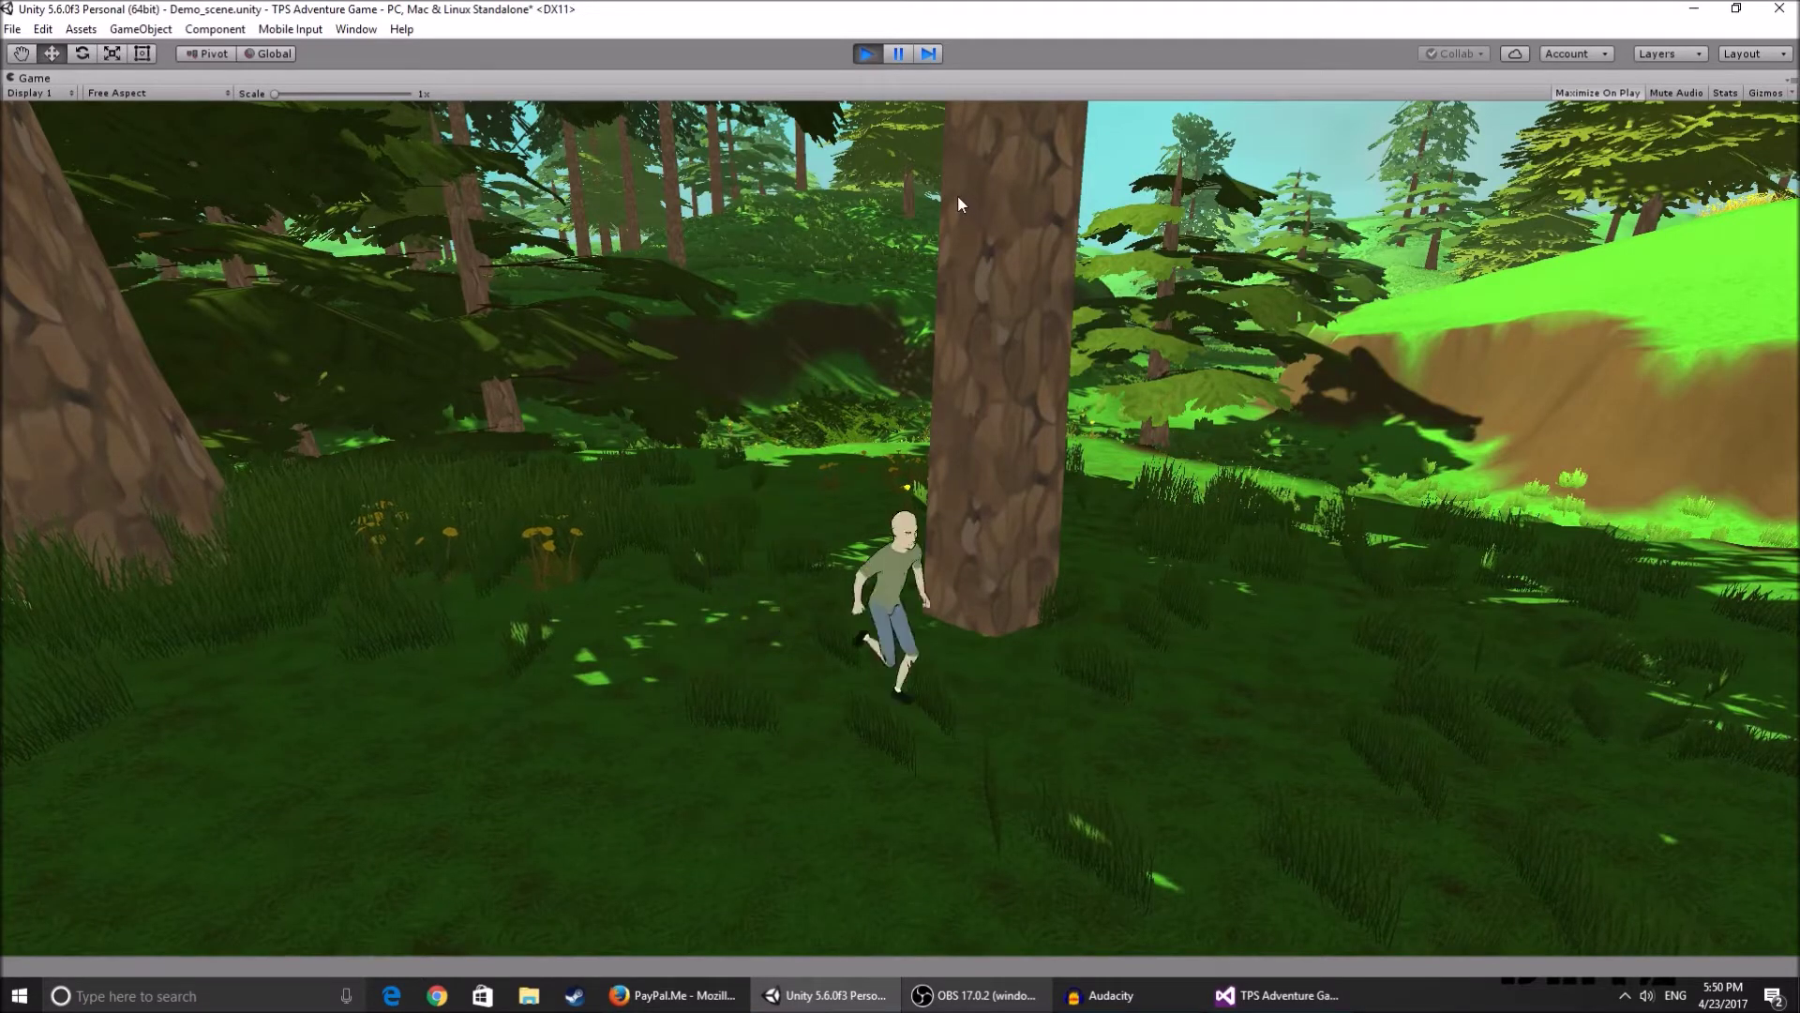
key("d")
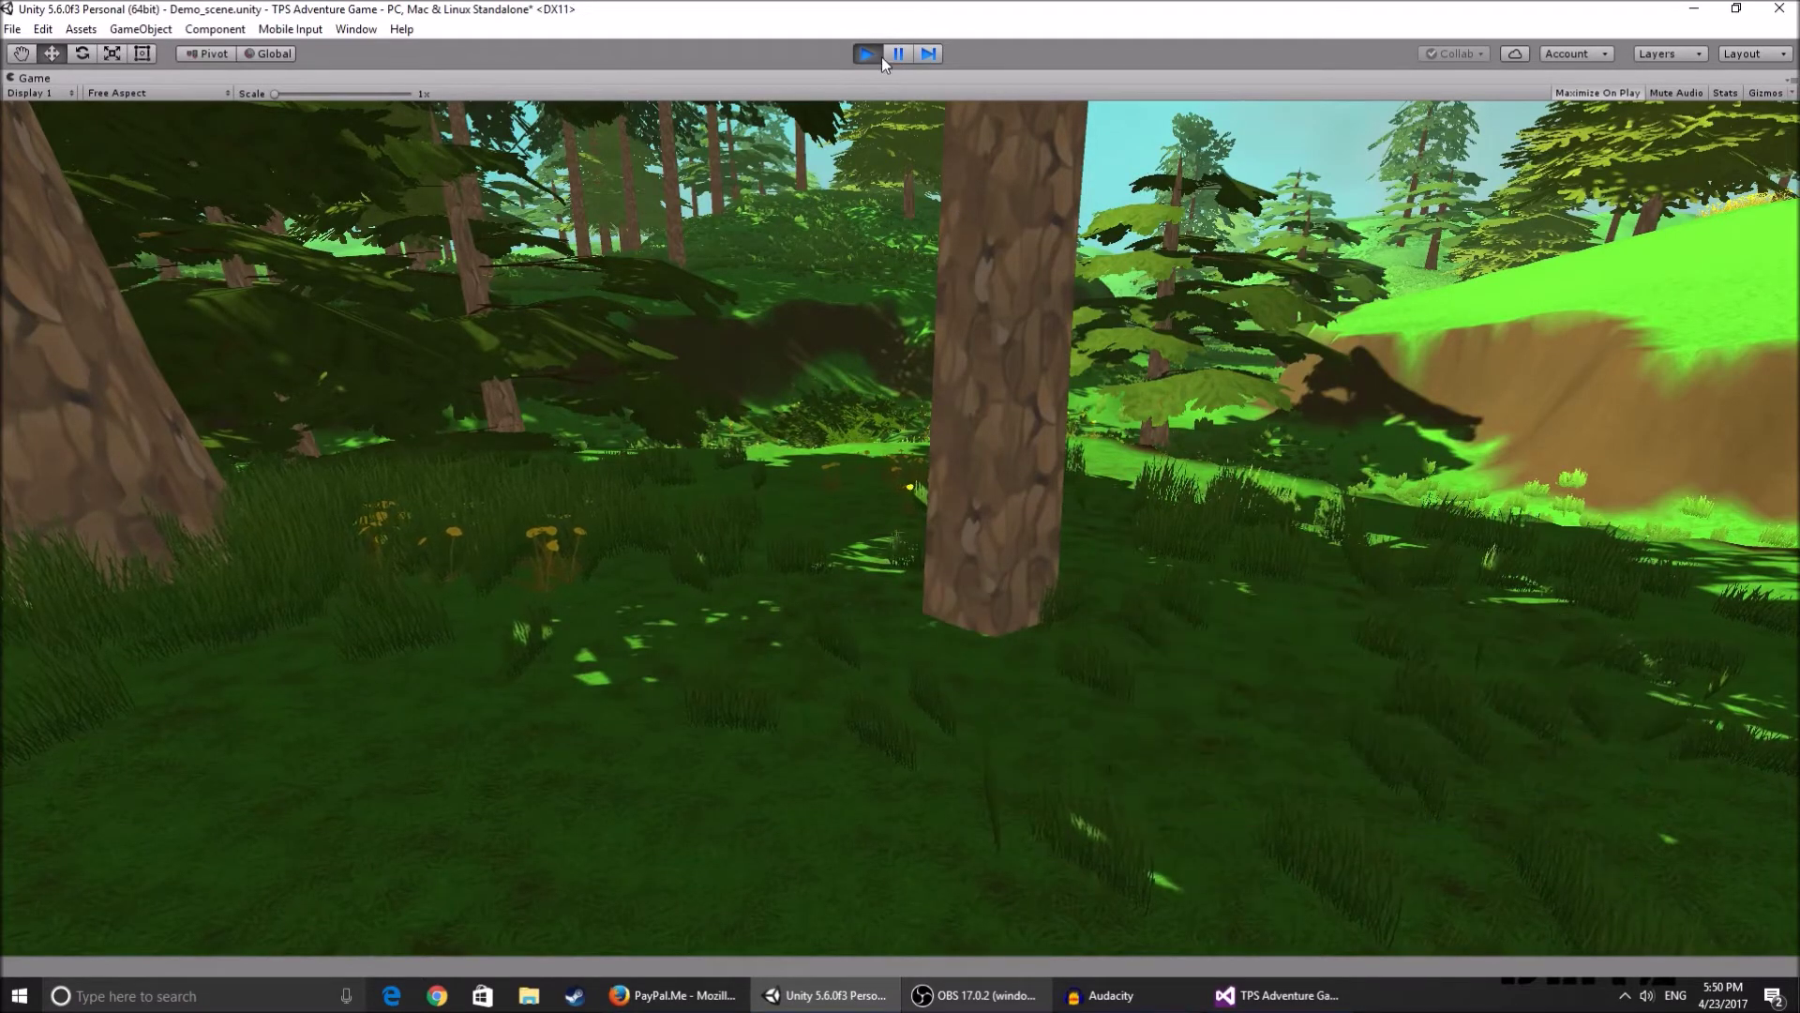
left_click(881, 57)
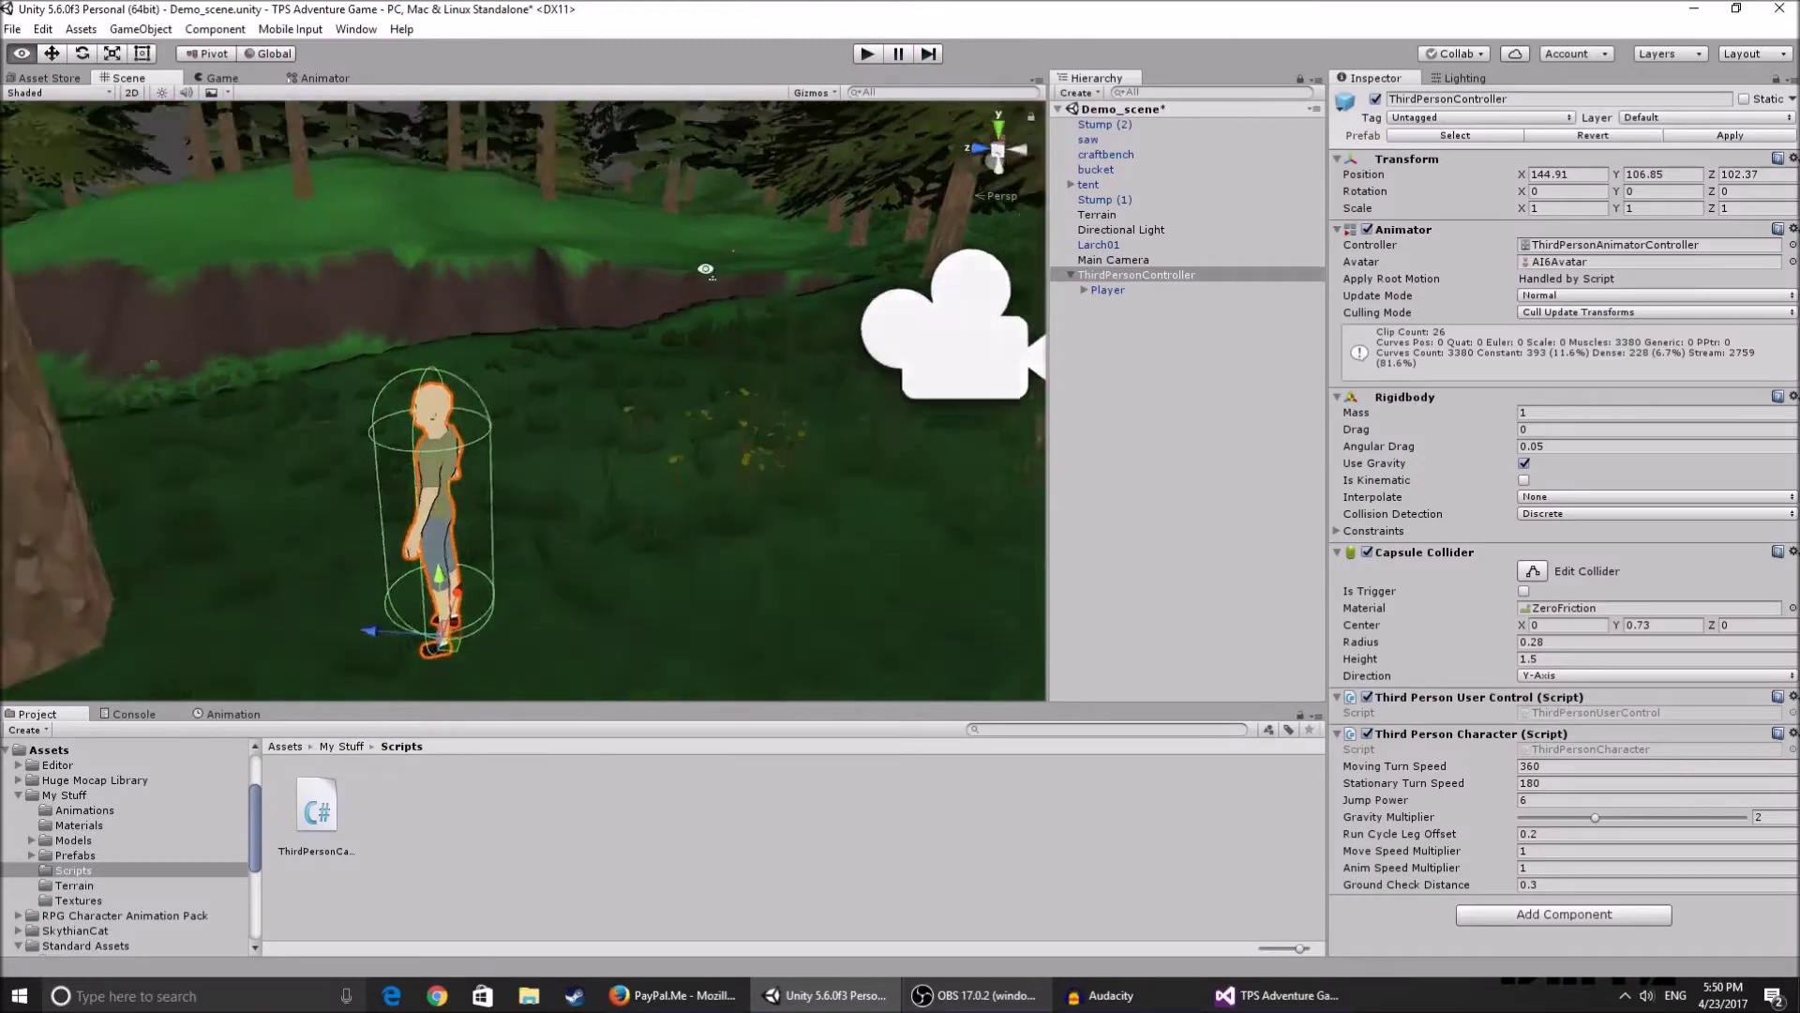
mouse_move(525, 282)
right_mouse_down()
mouse_move(312, 270)
mouse_move(1500, 238)
mouse_move(1138, 225)
mouse_move(910, 246)
mouse_move(1395, 267)
mouse_move(1505, 253)
mouse_move(526, 263)
right_mouse_up()
key("s")
right_click_drag(433, 420, 343, 436)
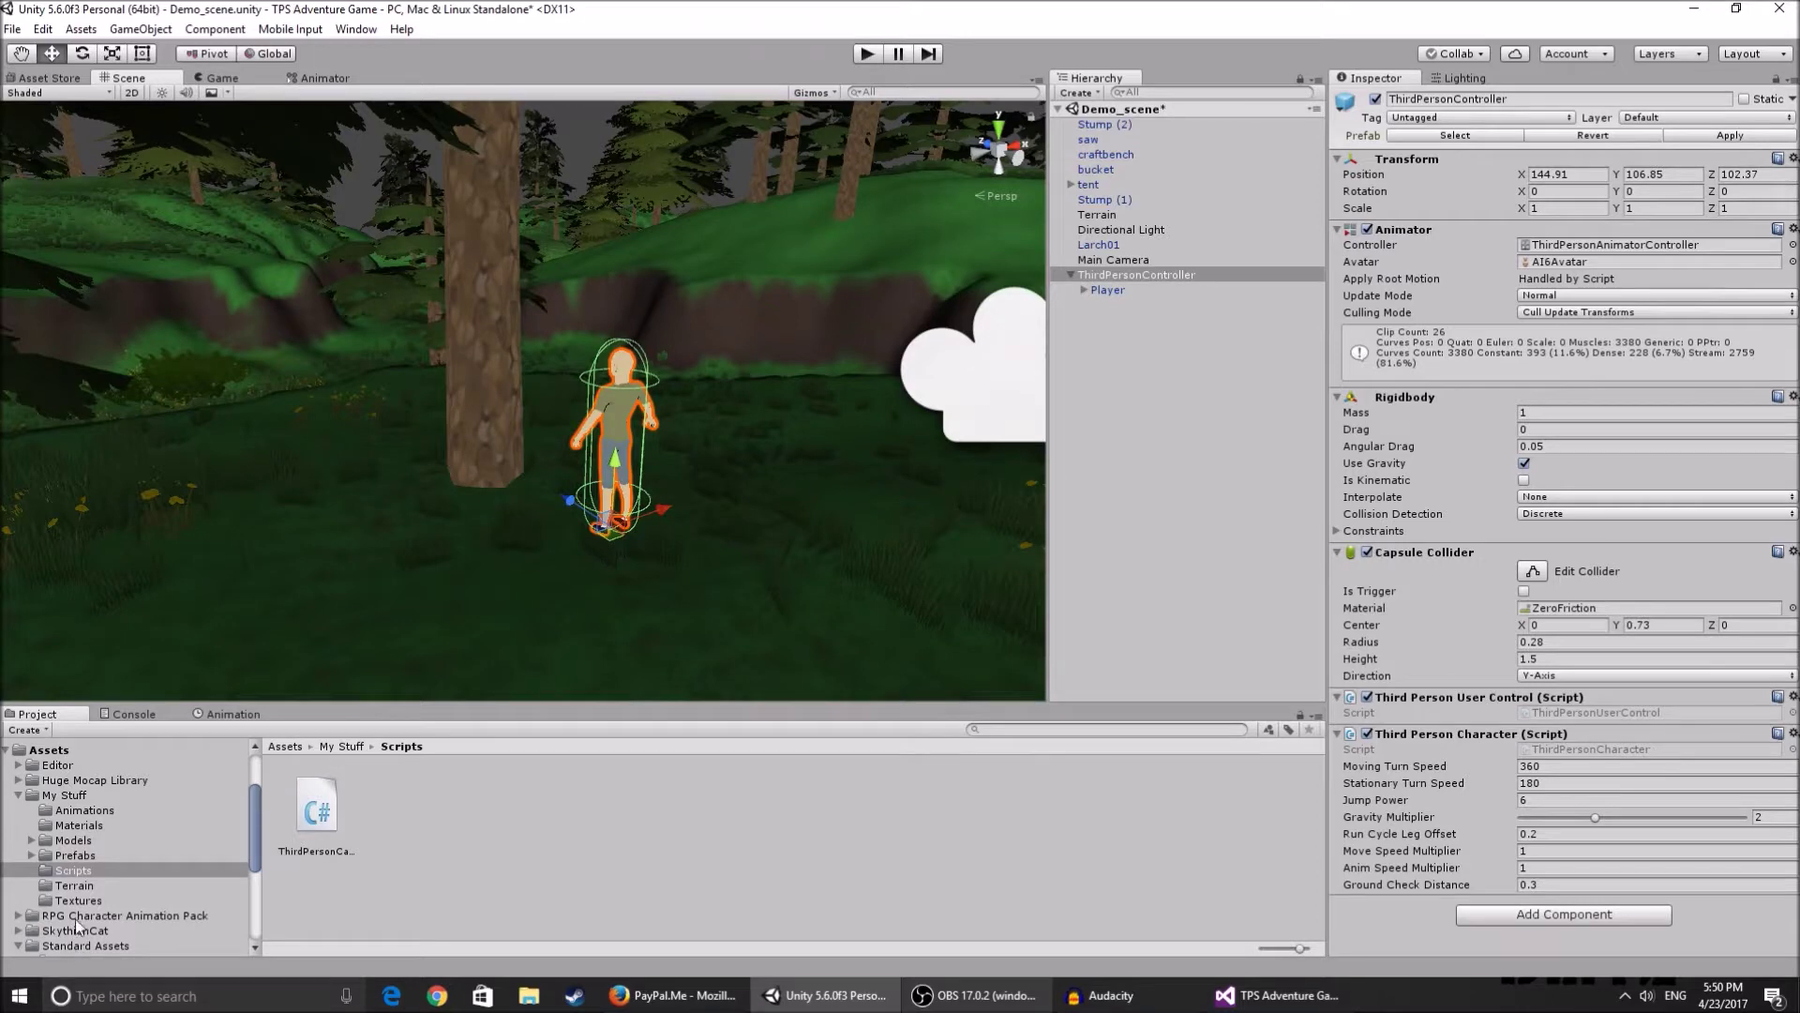
- Select the Standard Assets folder in the project tree and collapse it
scroll(84, 929, "down", 3)
left_click(28, 832)
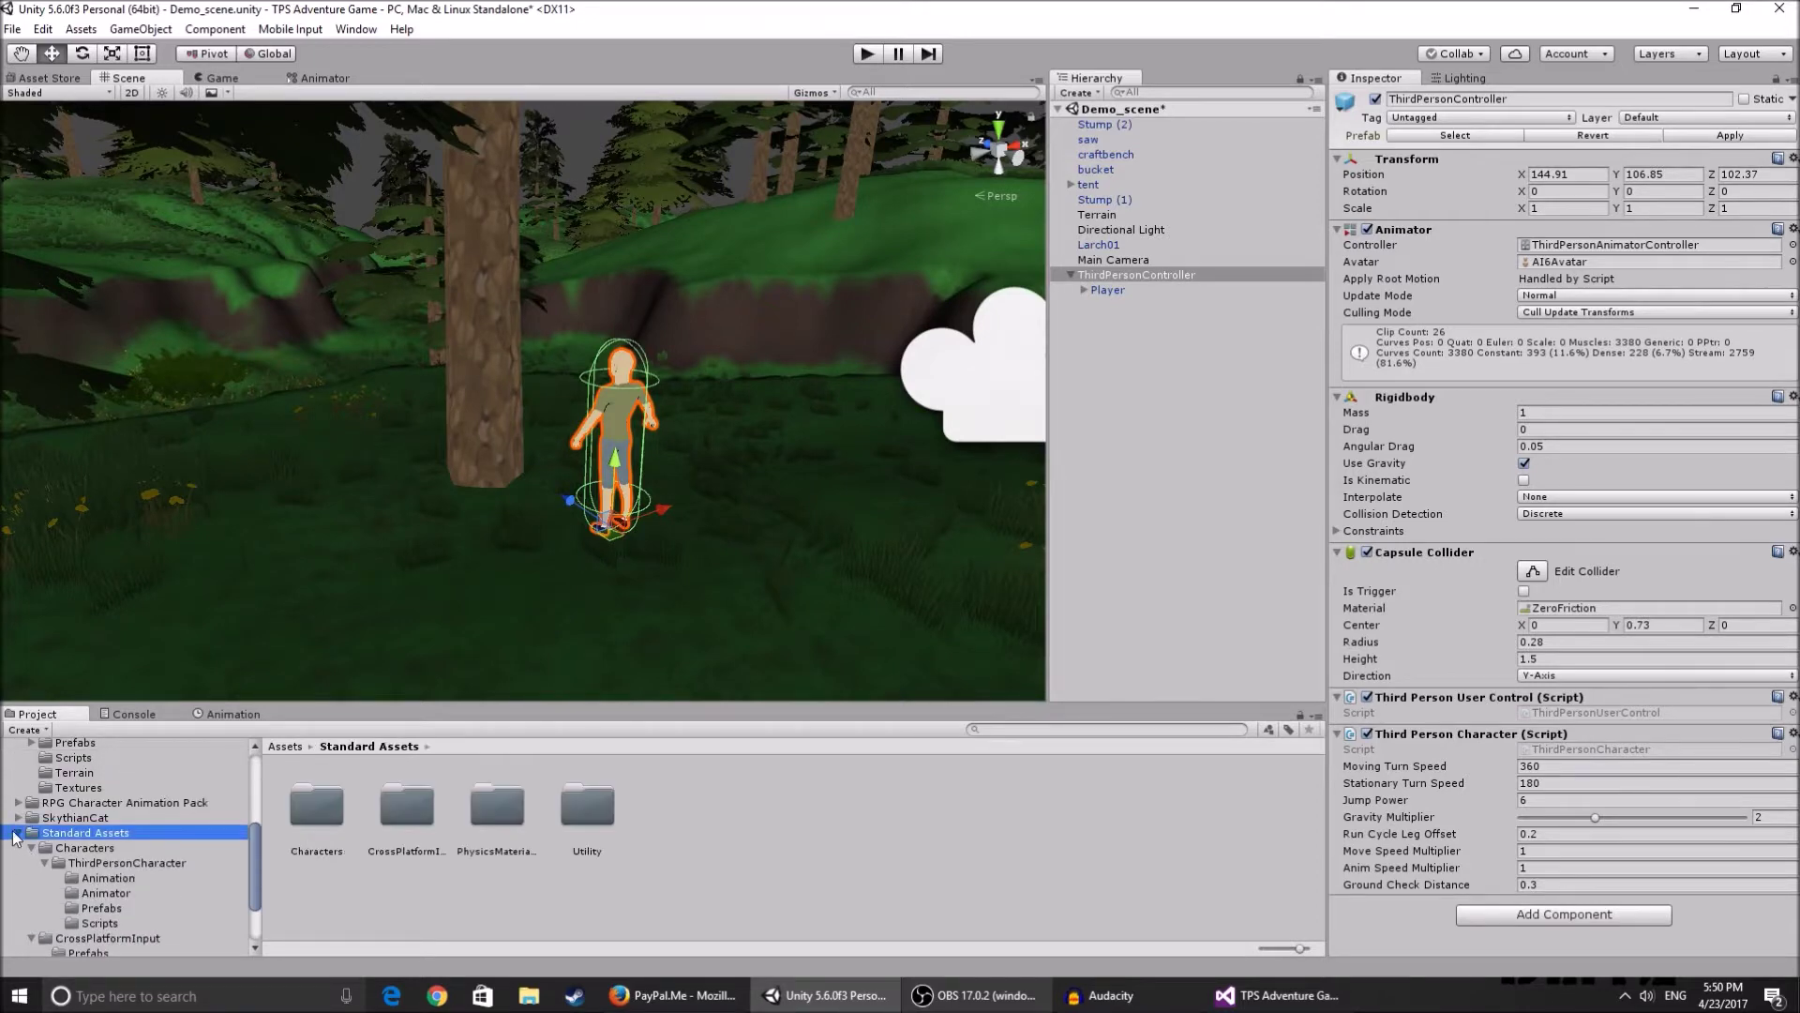
left_click(18, 832)
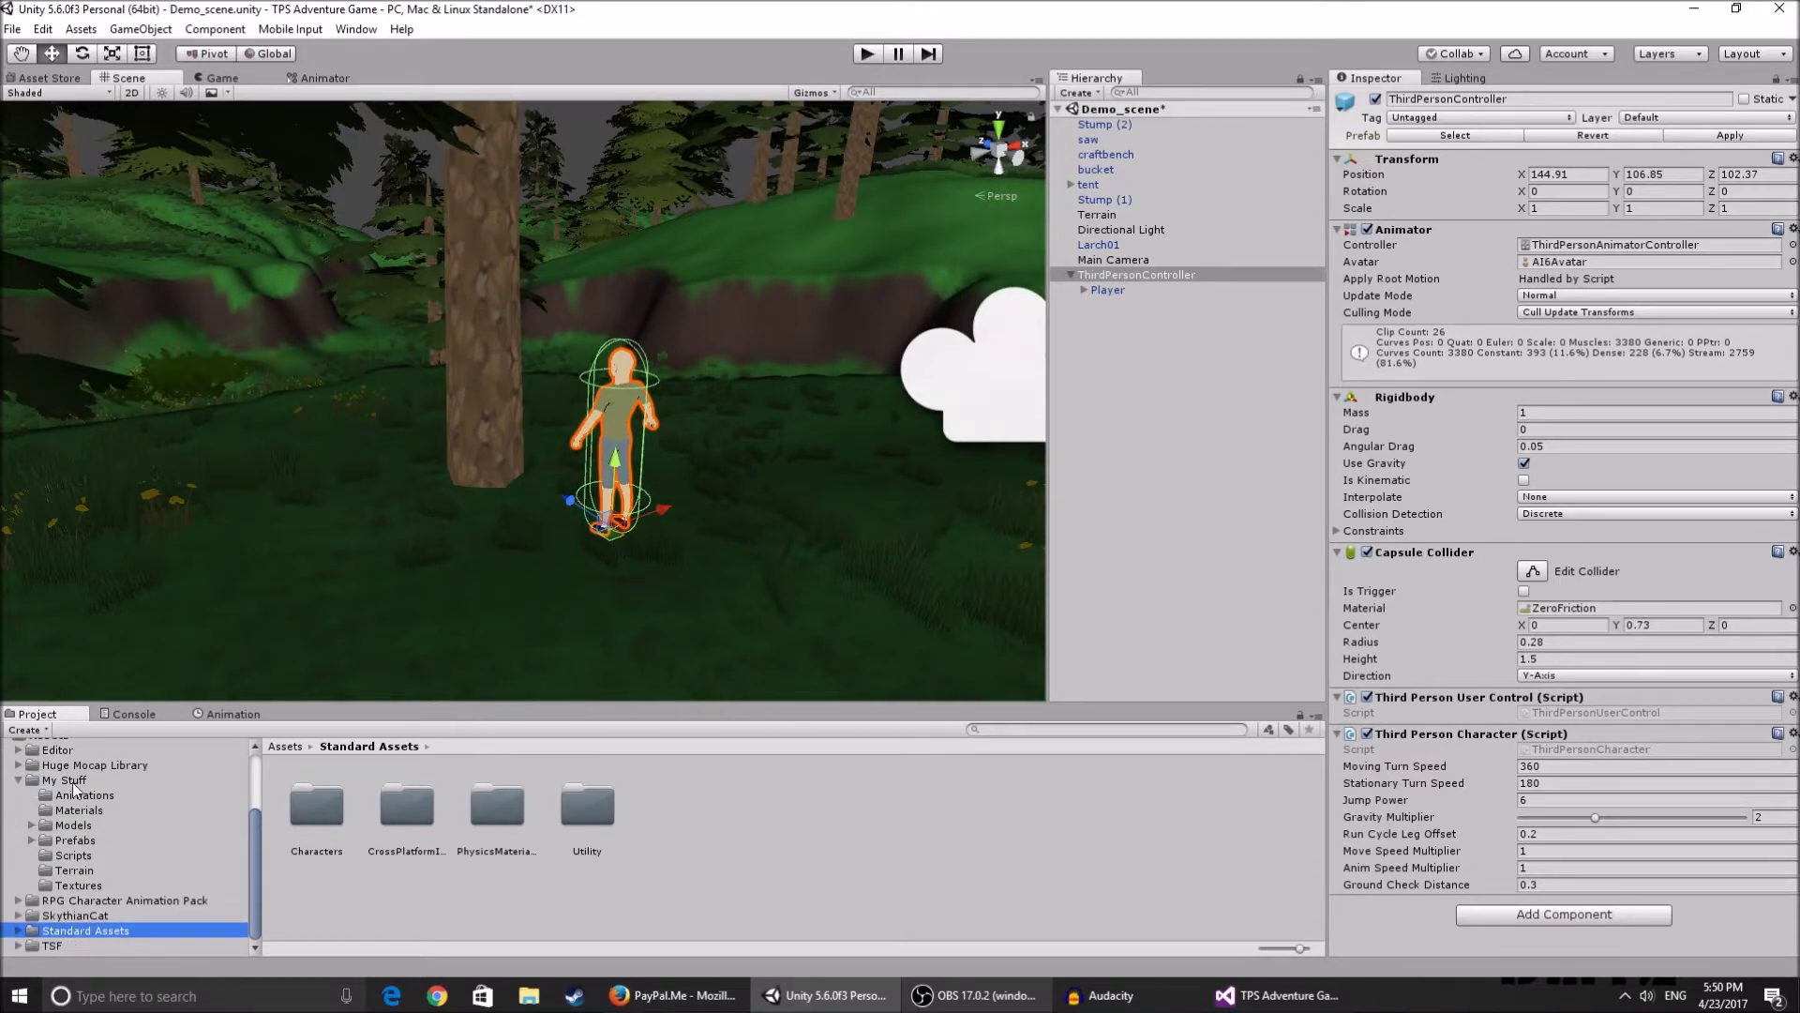
scroll(77, 790, "up", 3)
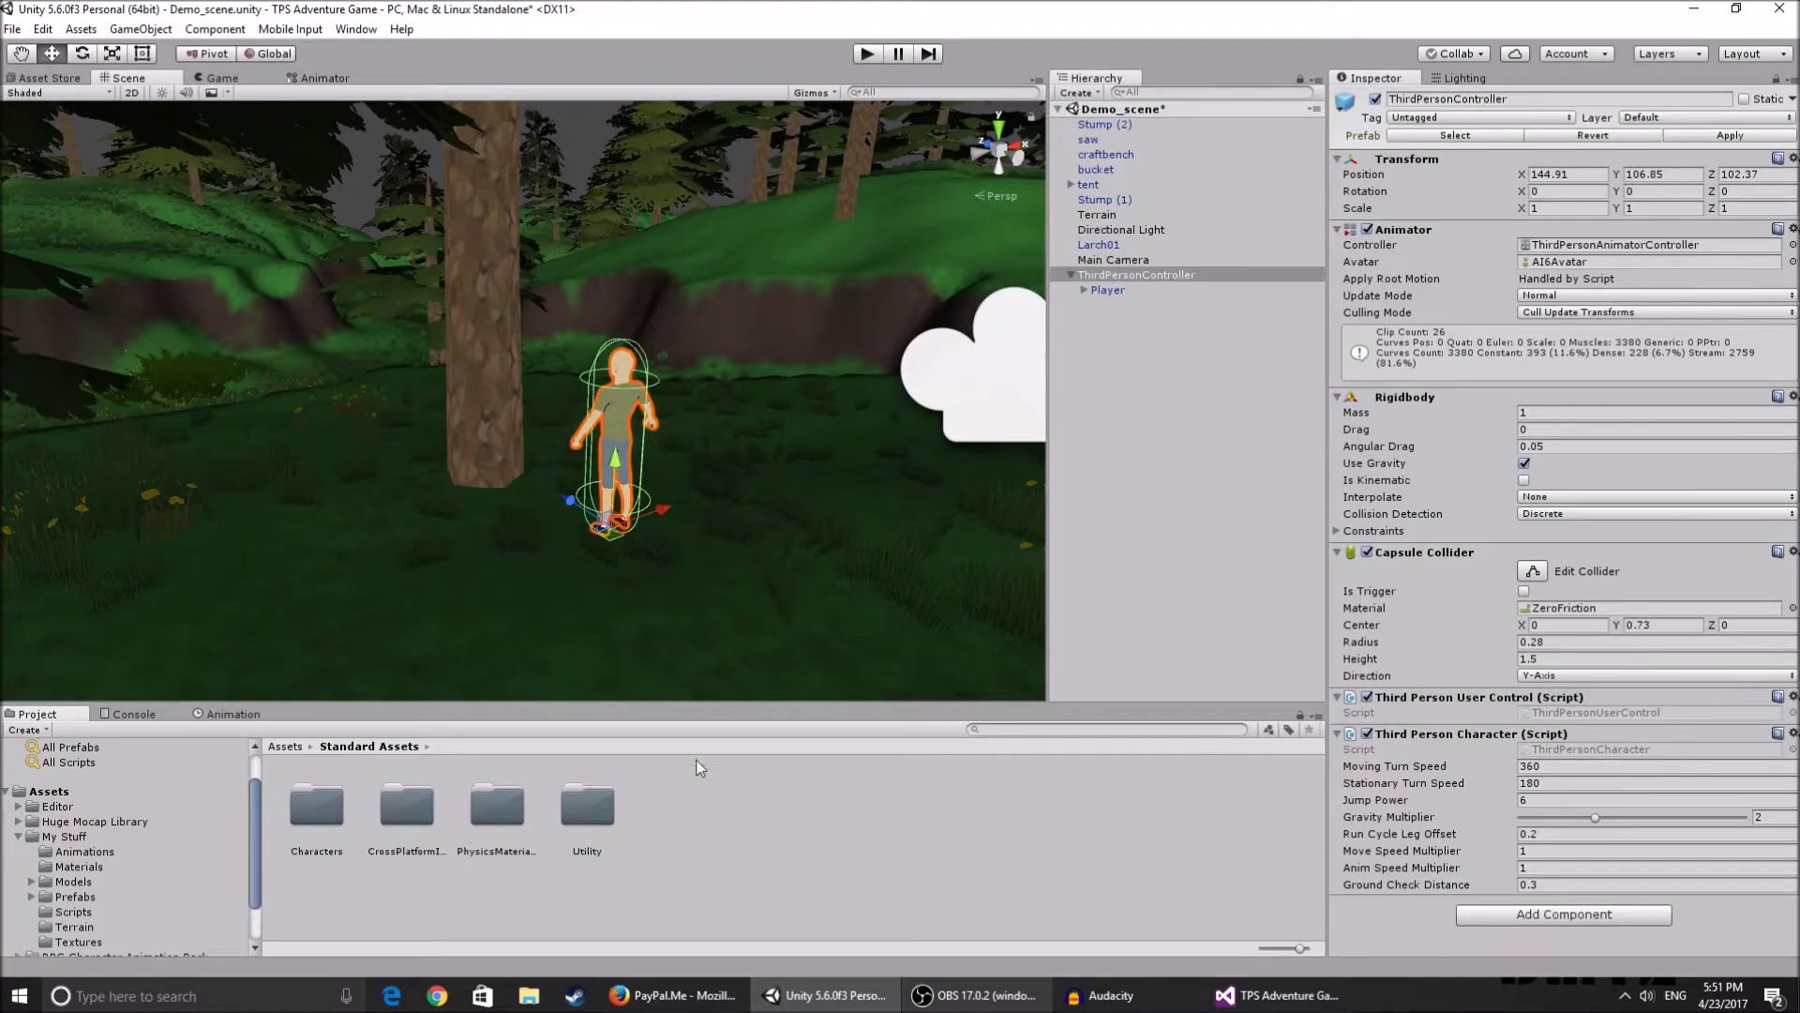
- Switch to Firefox to show the PayPal.Me donation page, and return to the Unity scene
left_click(674, 995)
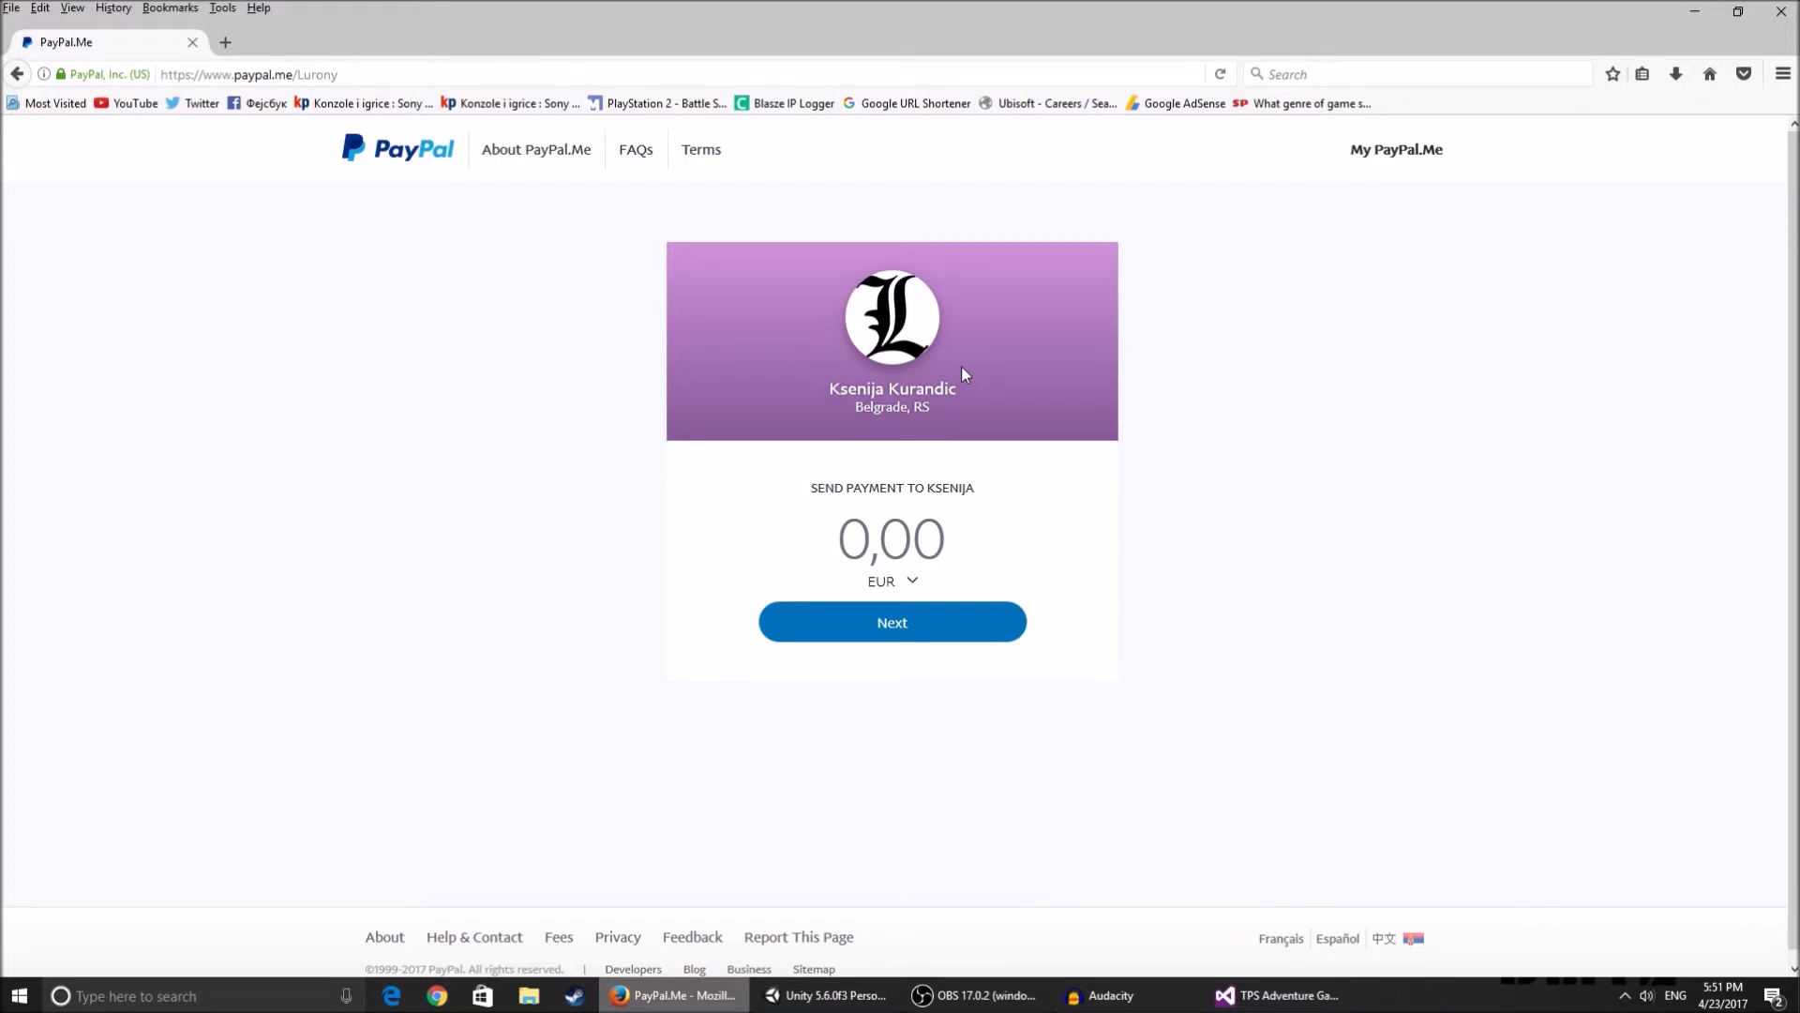
left_click(859, 1002)
right_click_drag(694, 366, 779, 364)
key("a")
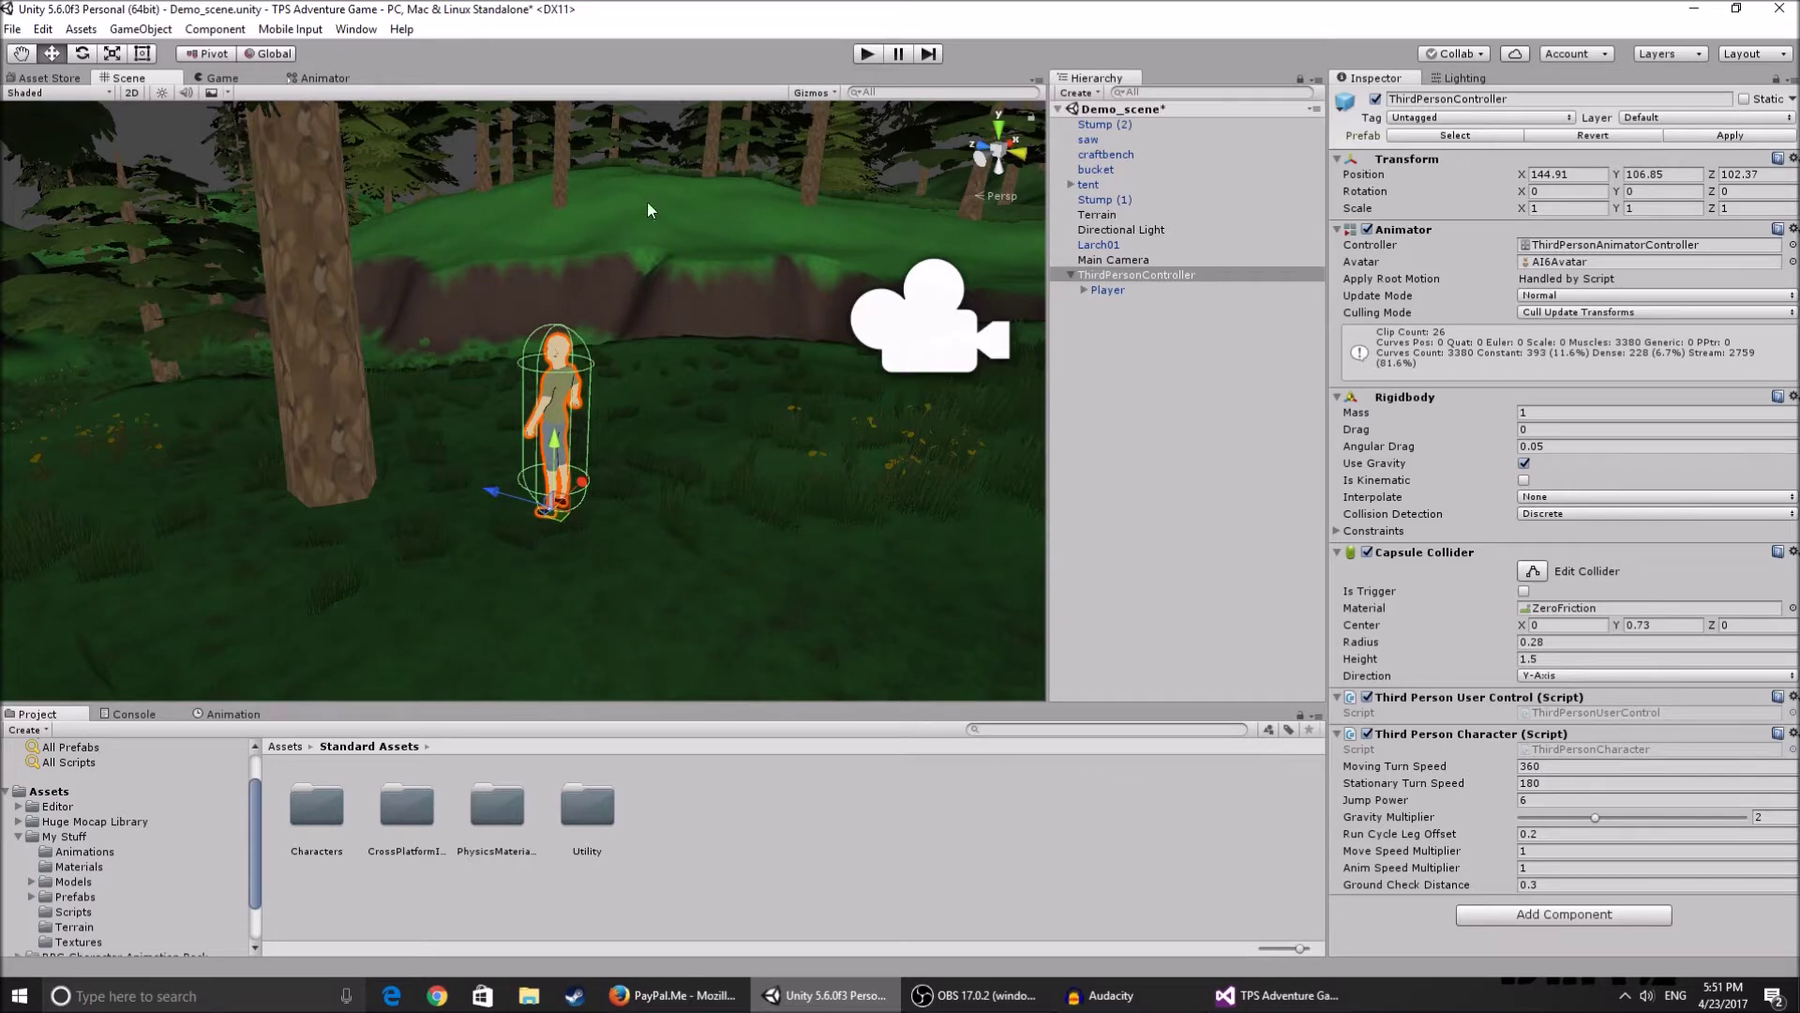
- Run the scene again to check the character's forward movement, and end the playtest
left_click(867, 55)
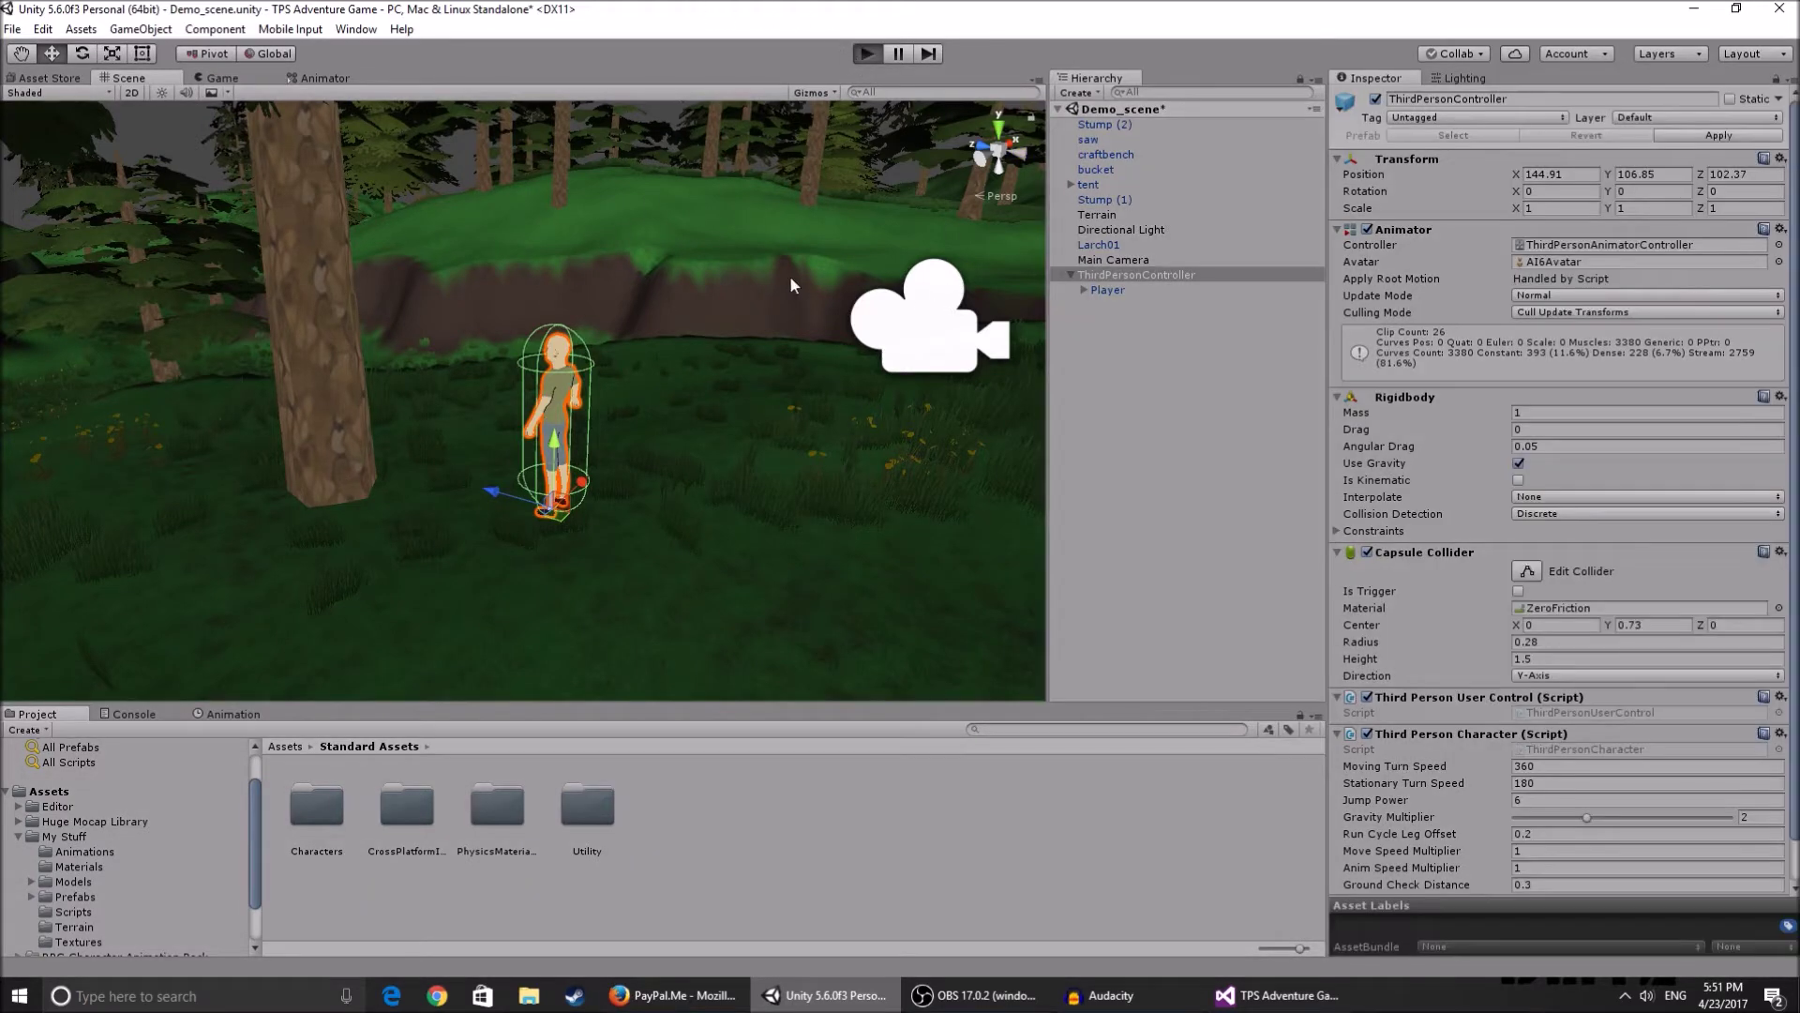
key("w")
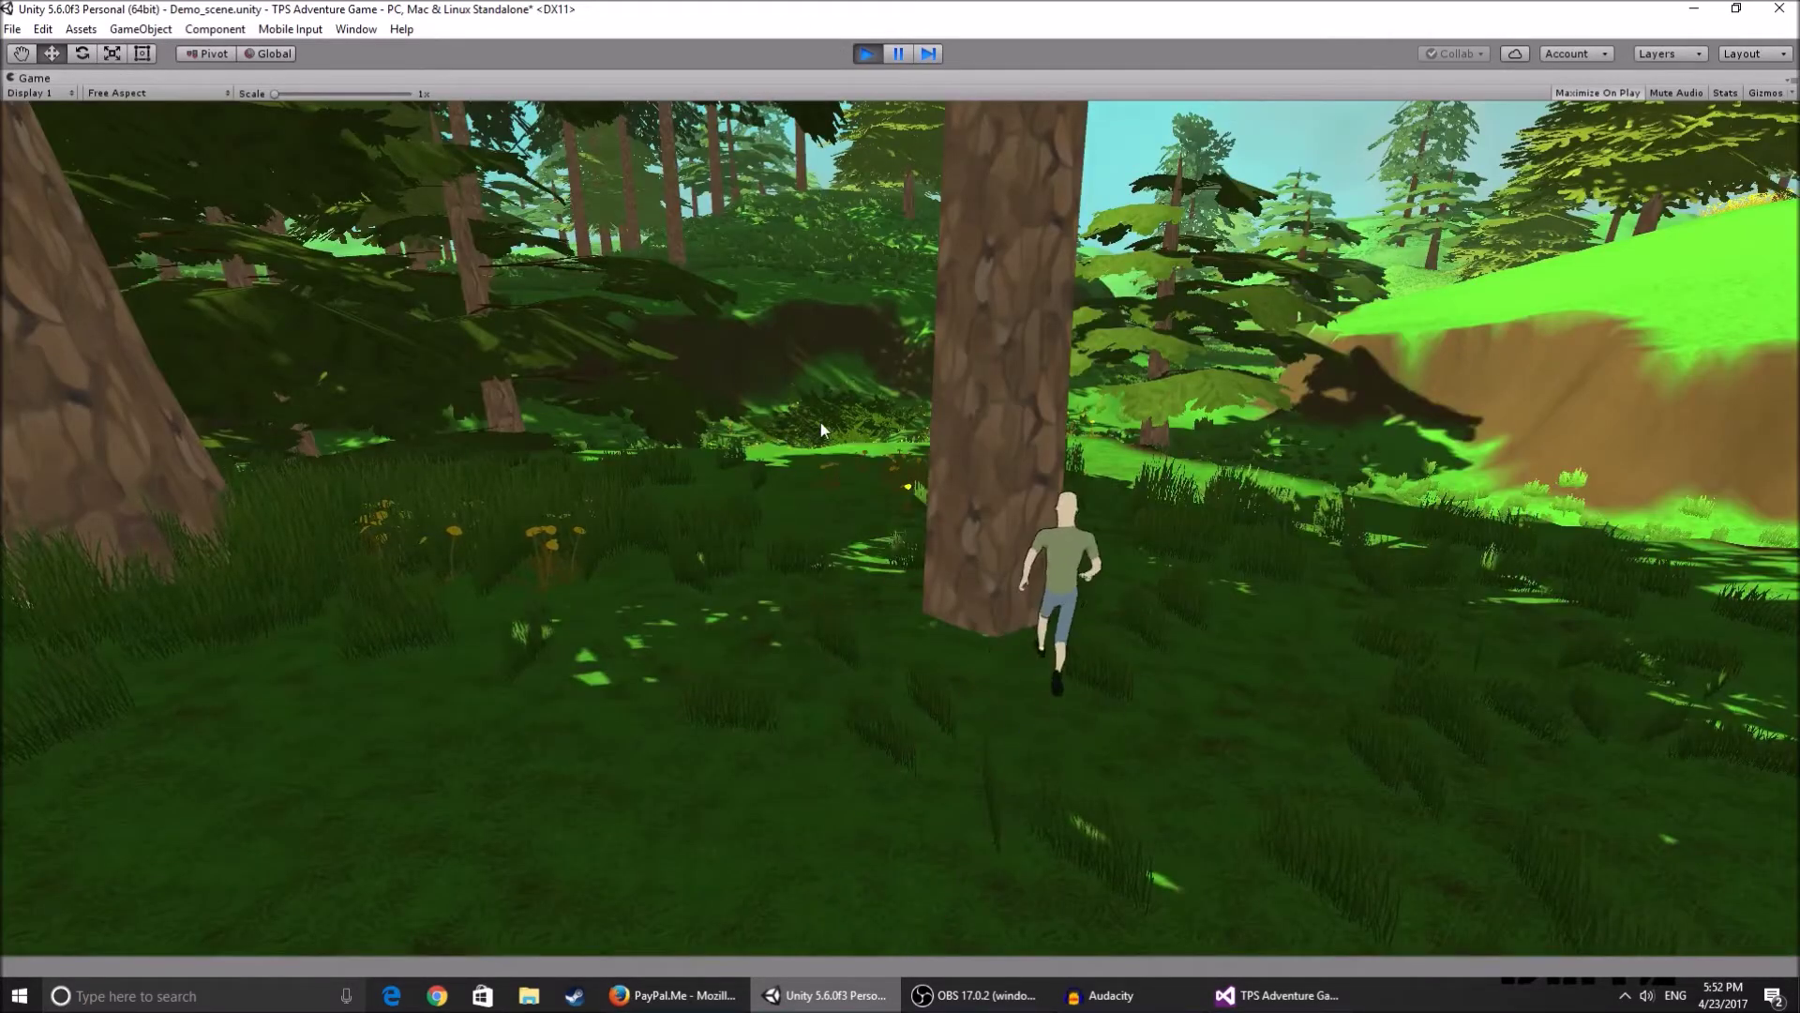
left_click(868, 53)
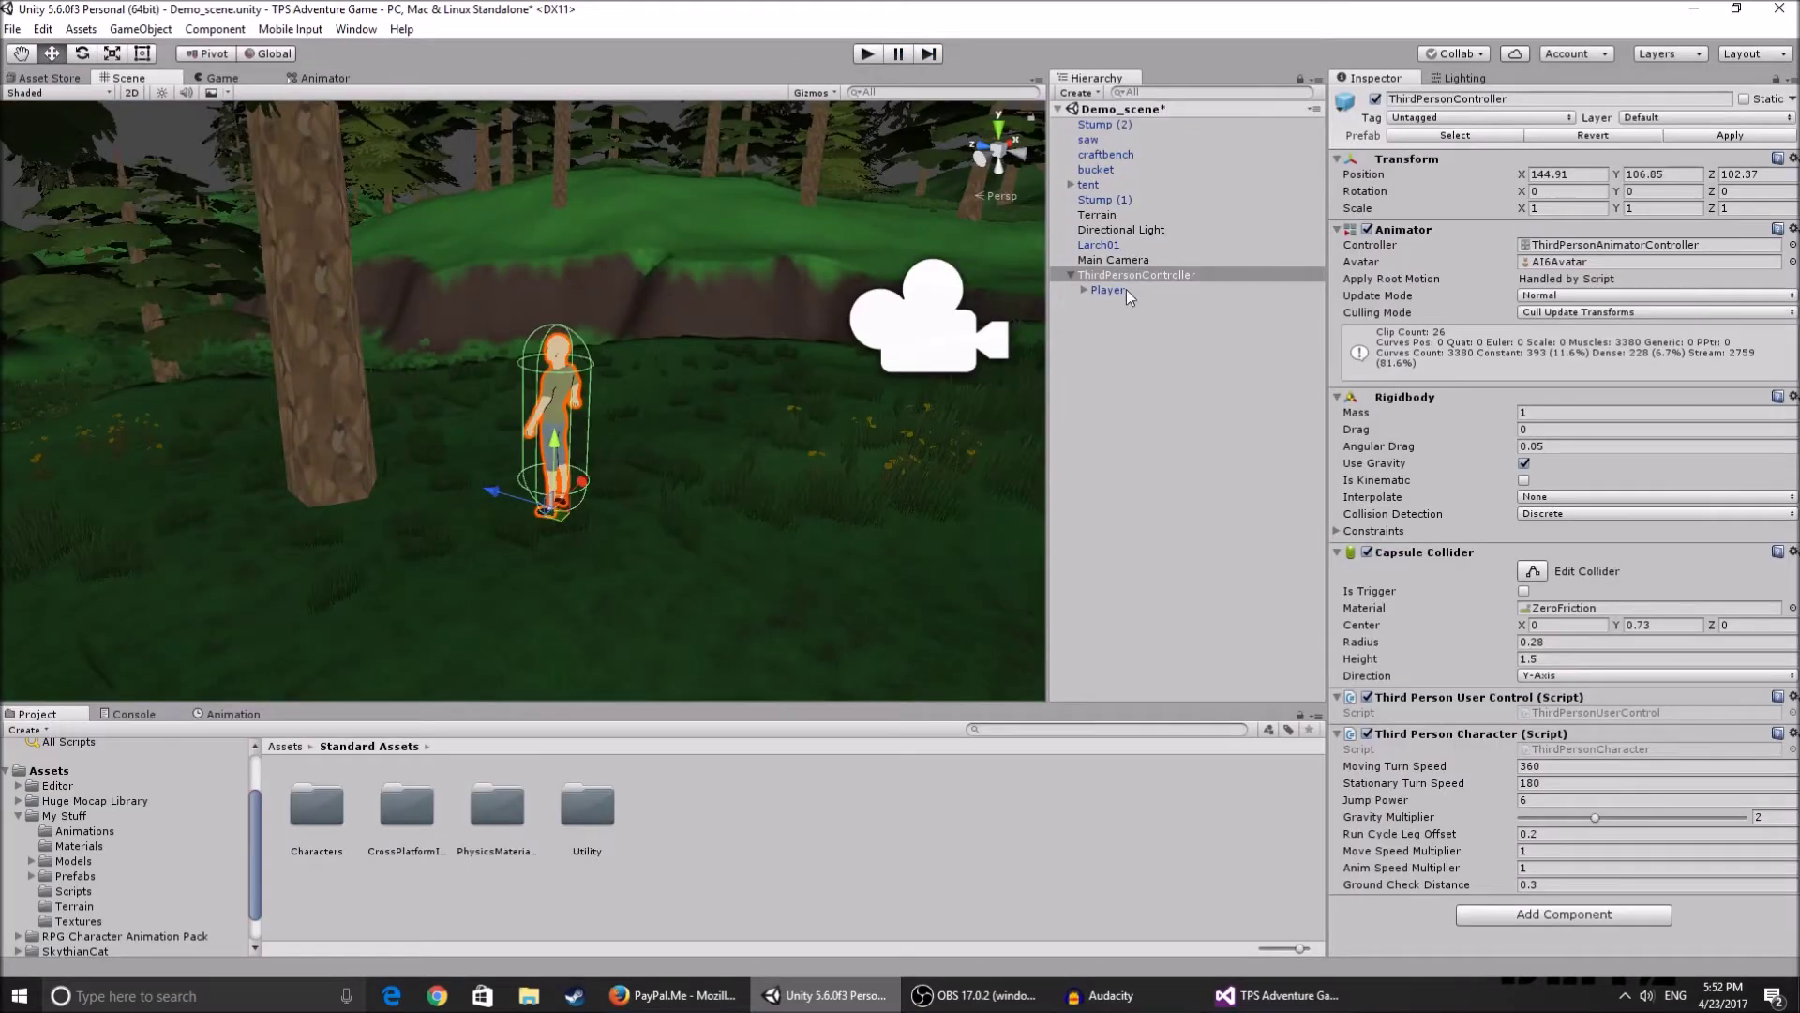
- Open the character's ThirdPersonAnimatorController and go to its Base Layer state graph
double_click(1605, 244)
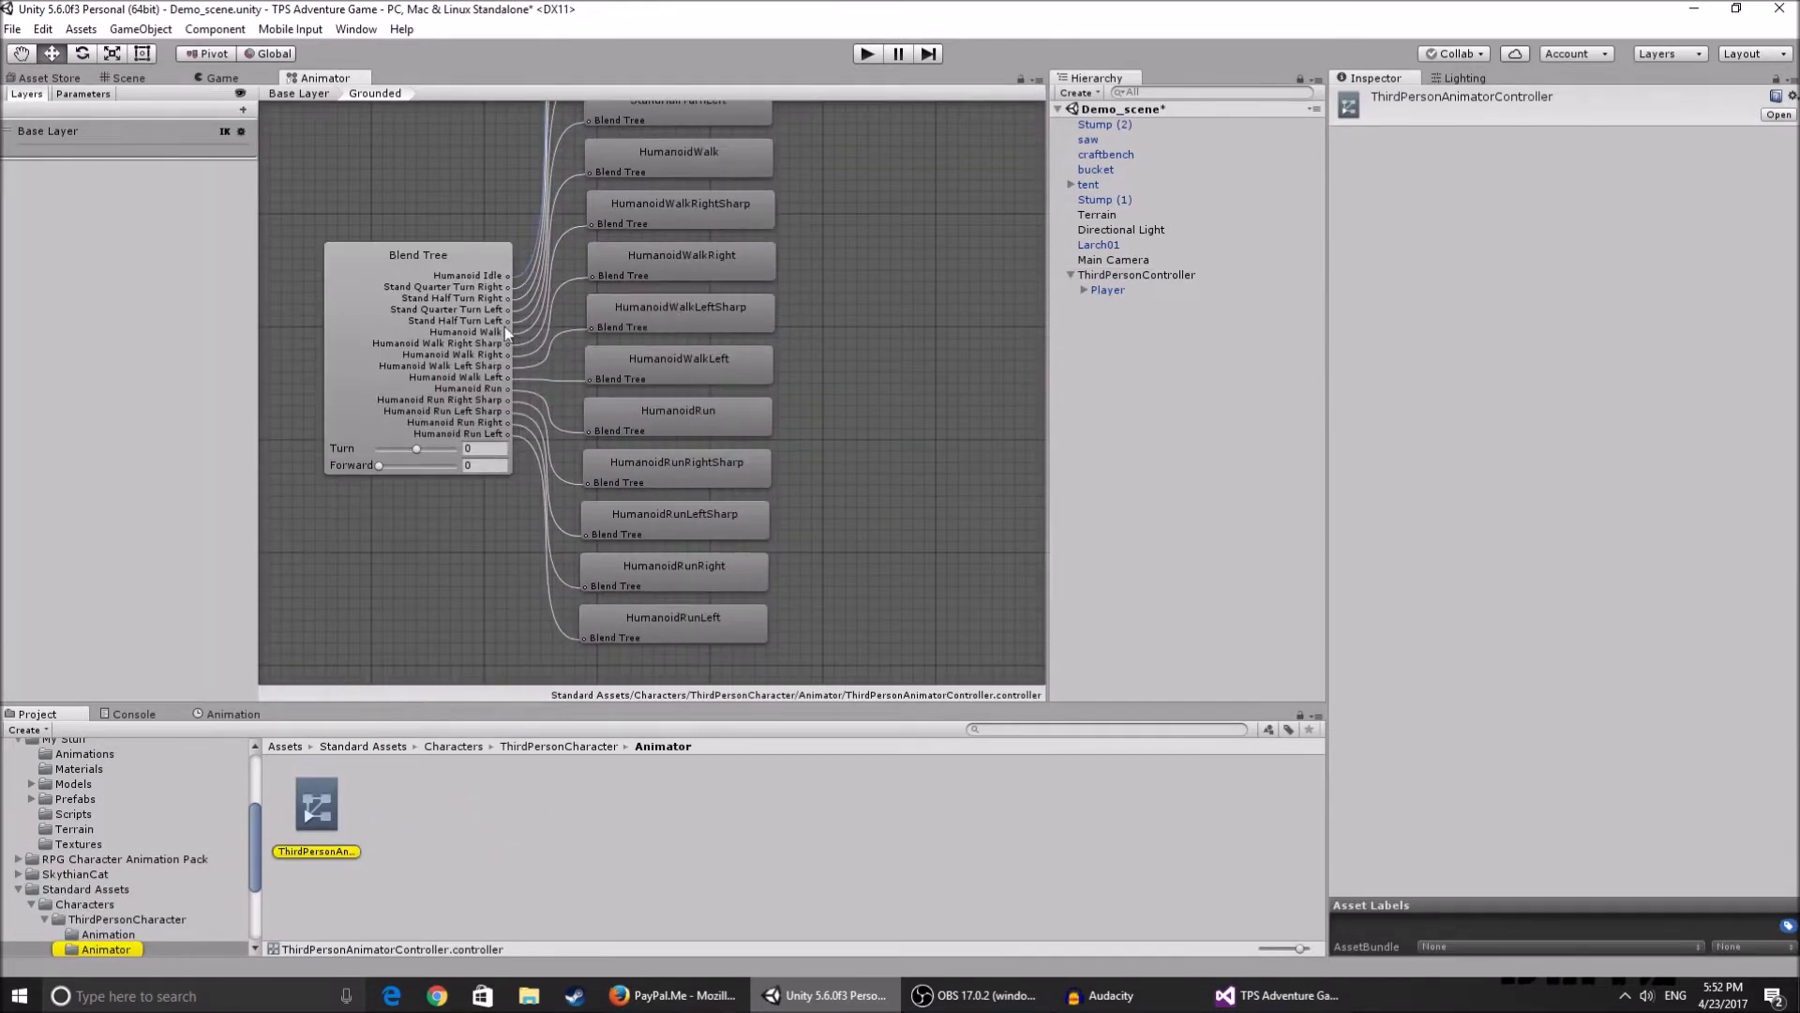
left_click(504, 326)
left_click(294, 97)
middle_click_drag(576, 468, 444, 490)
scroll(516, 330, "up", 1)
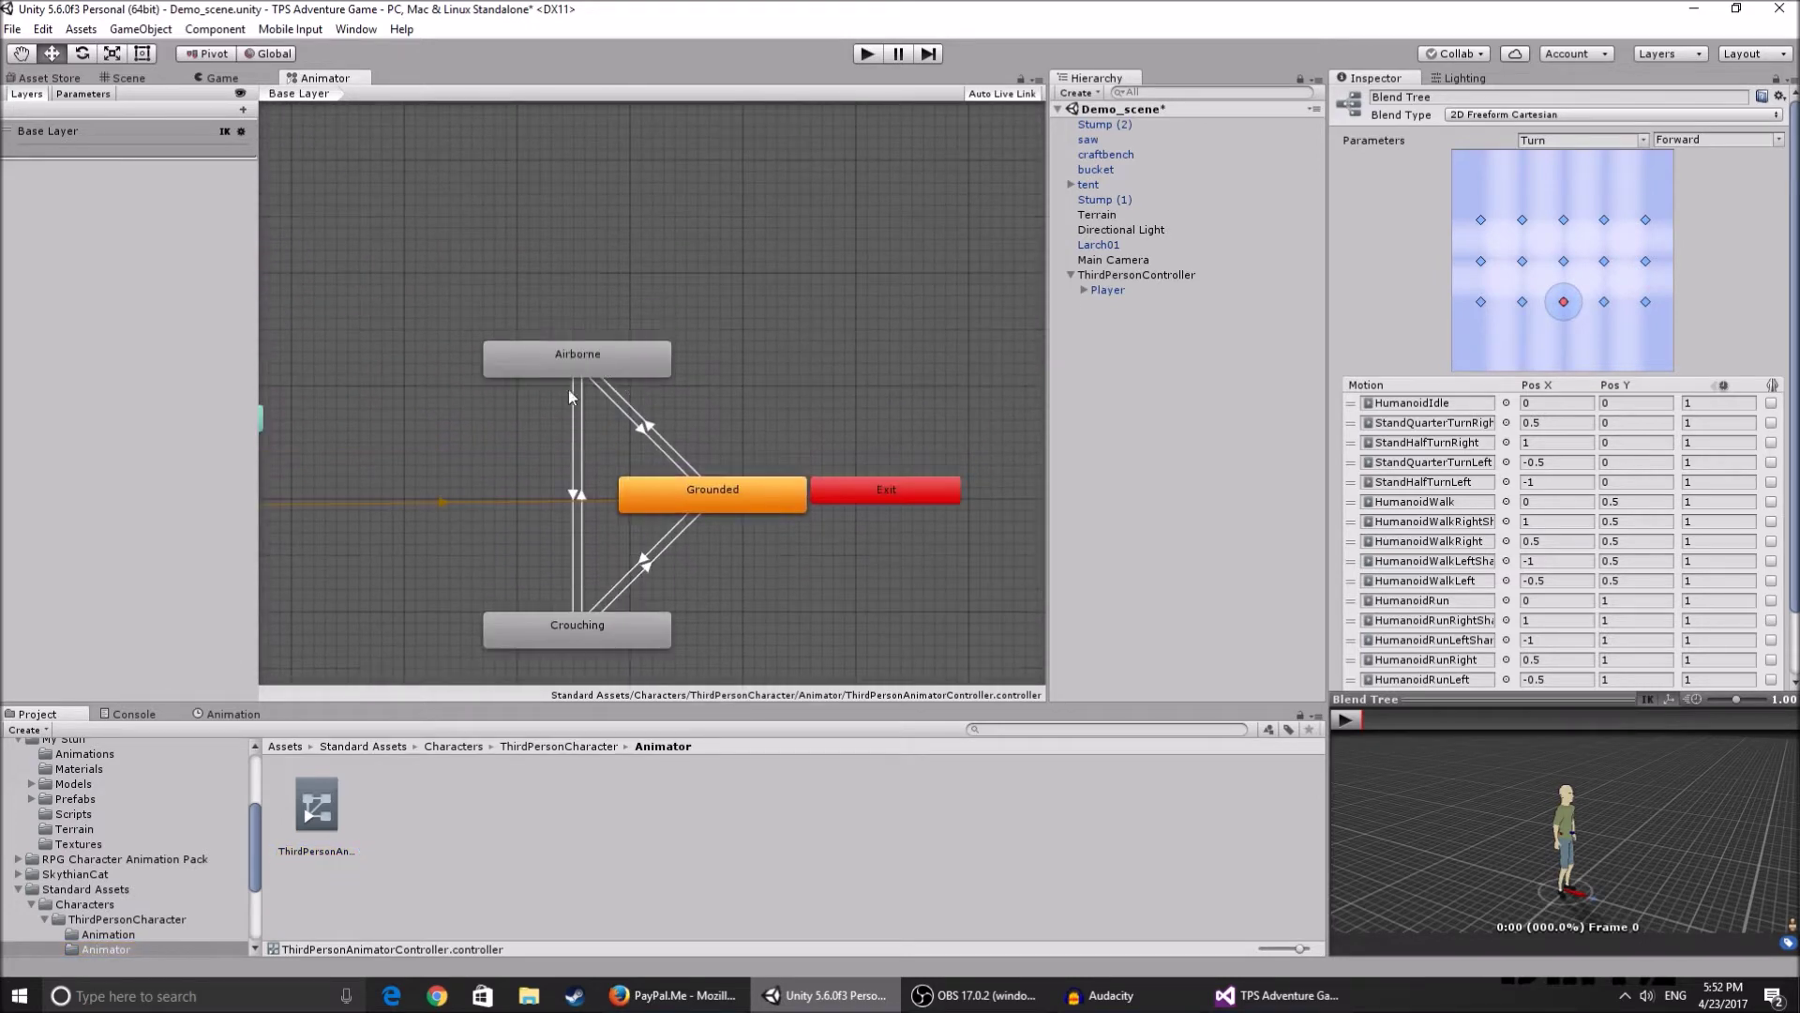
- Inspect the Airborne, Grounded and Crouching states of the Base Layer
middle_click_drag(569, 396, 563, 310)
left_click(606, 284)
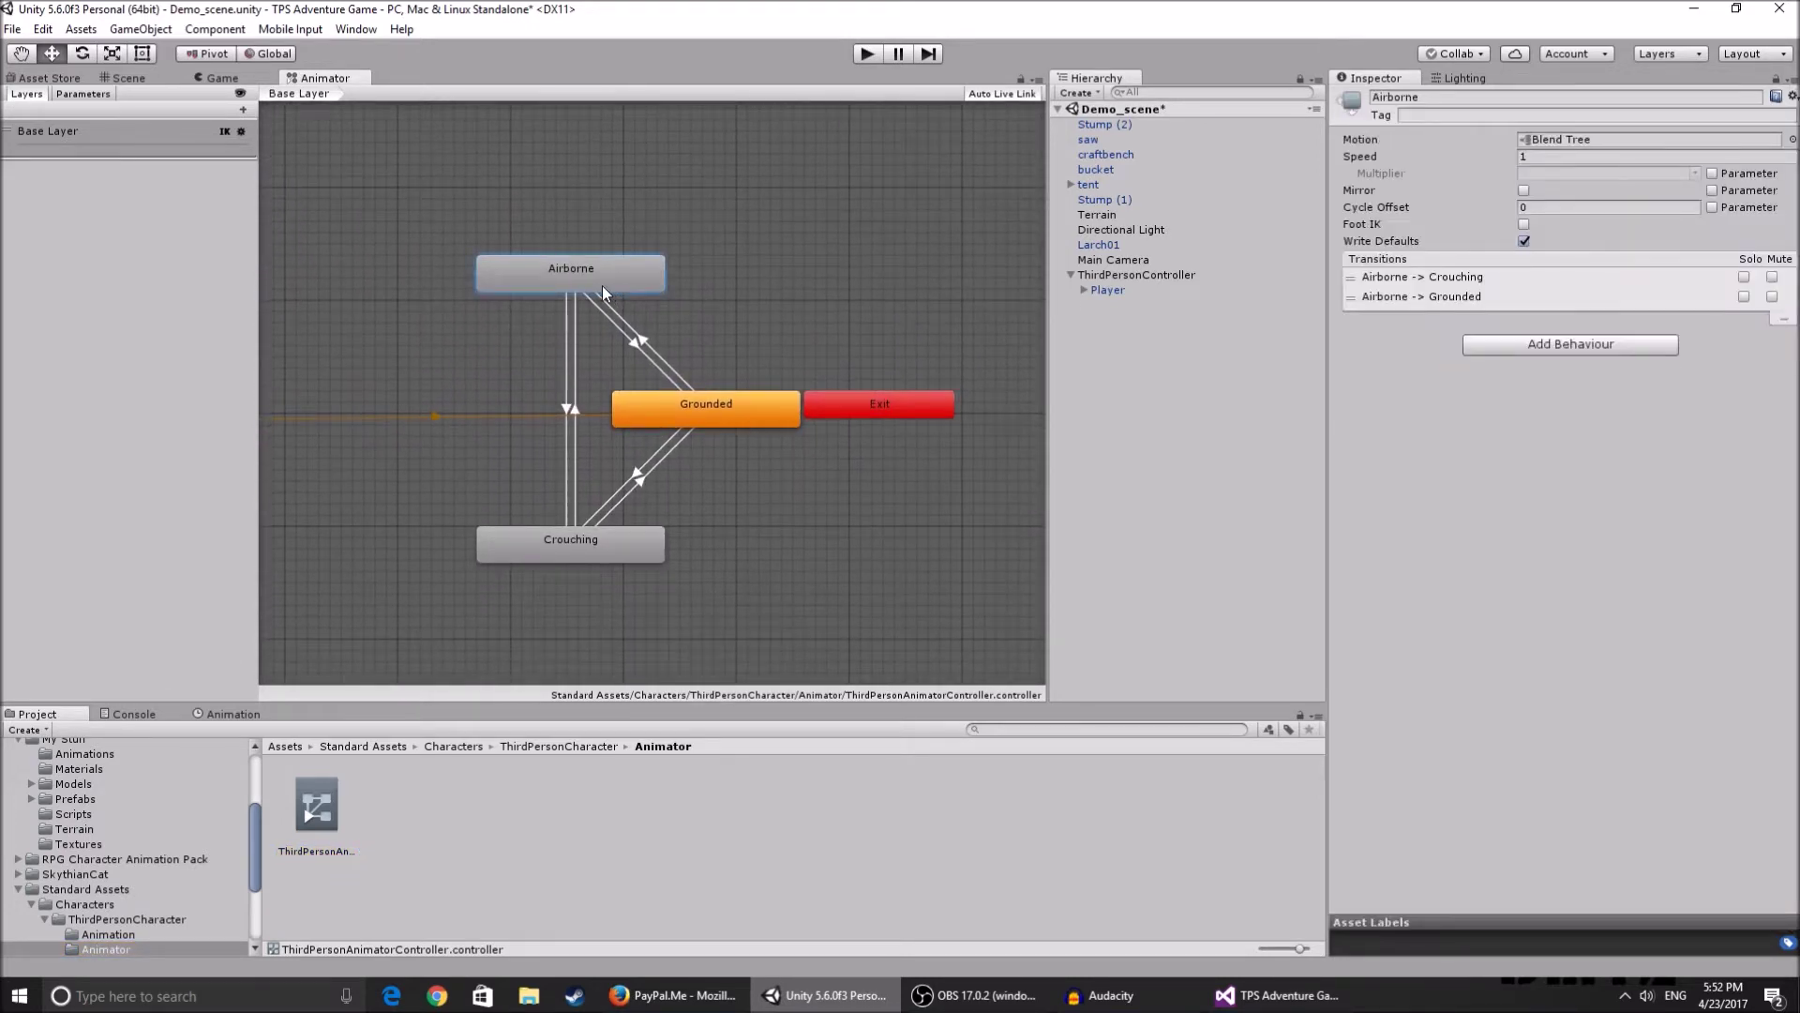
left_click(685, 398)
left_click(596, 548)
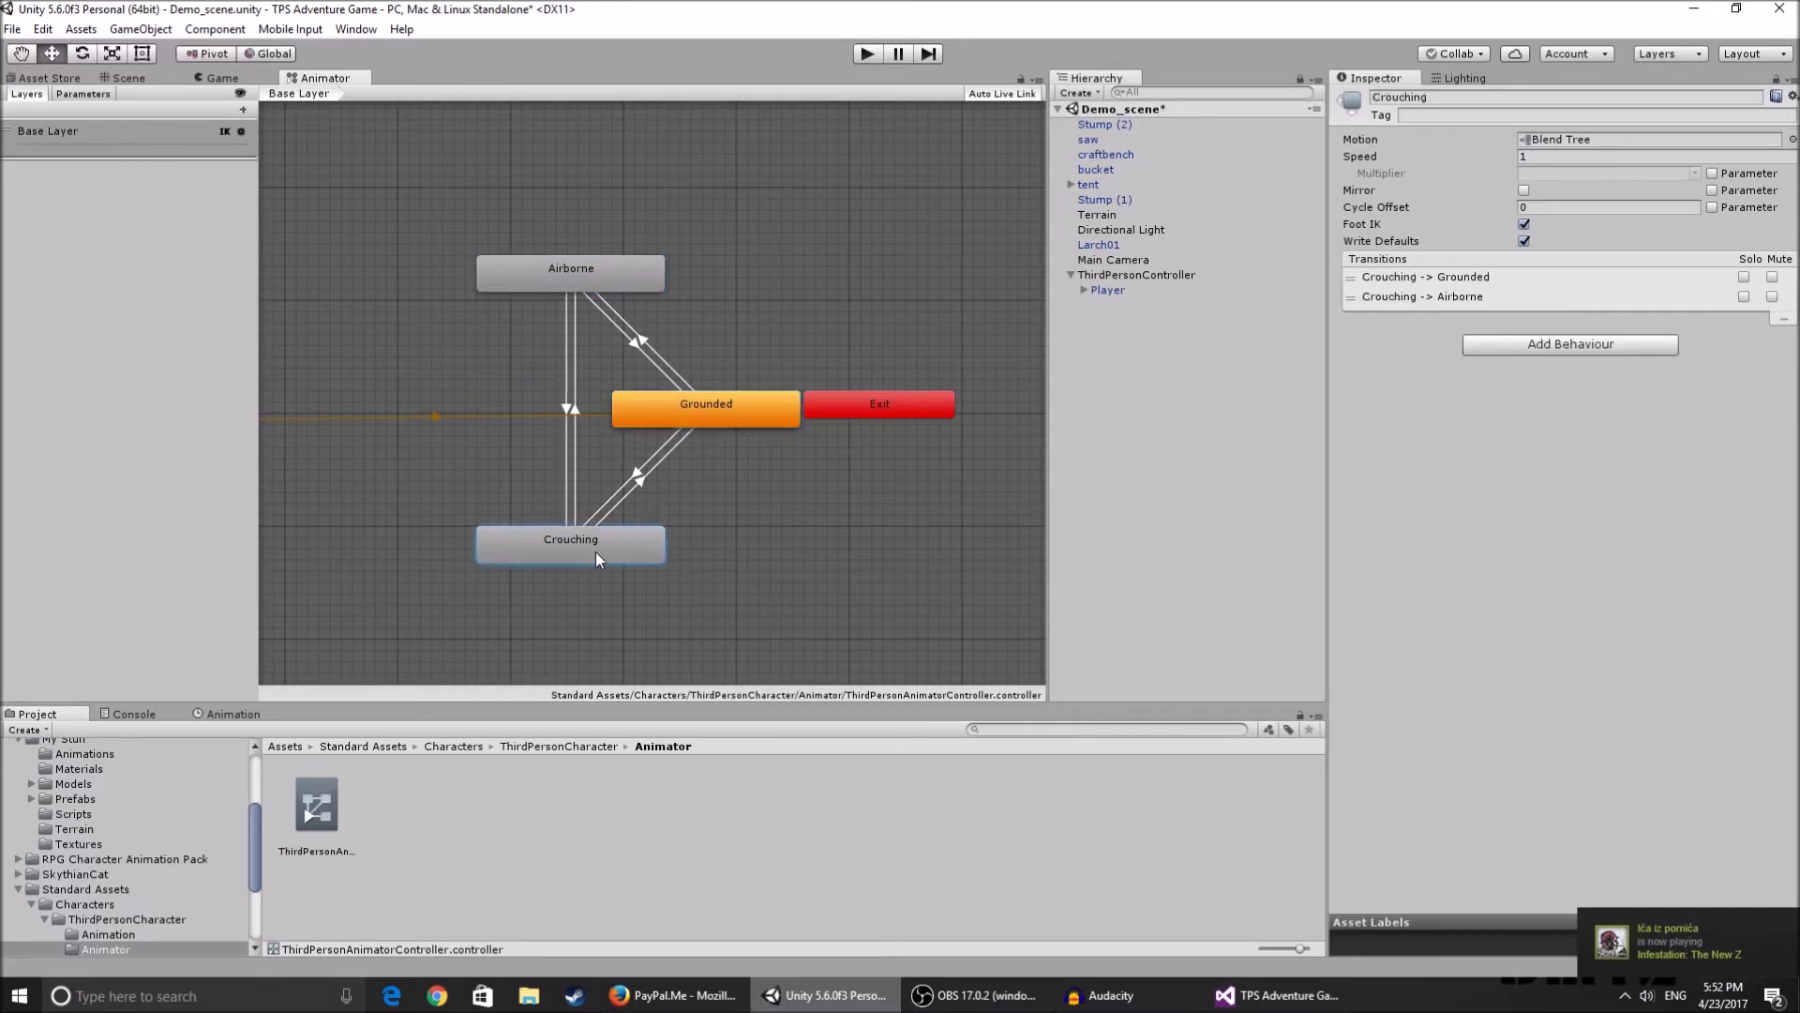
left_click(714, 407)
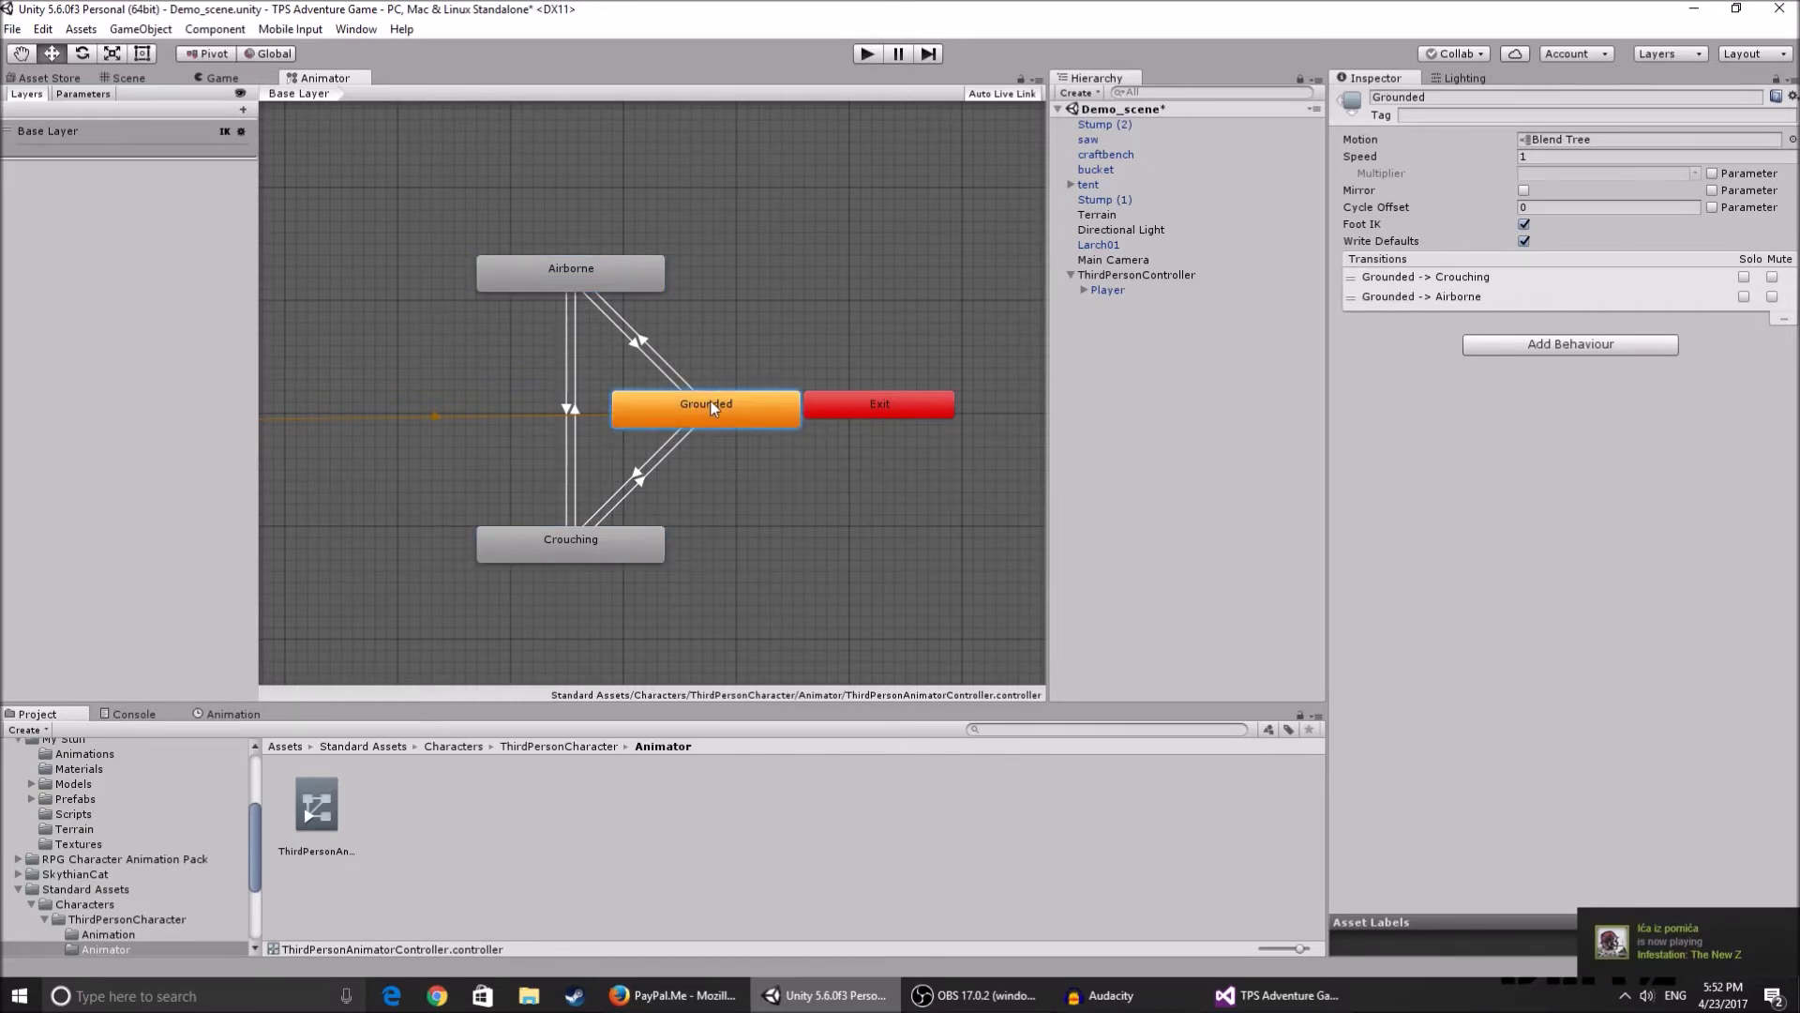
- Open the Grounded state's blend tree and review its motion list and blend positions
double_click(711, 406)
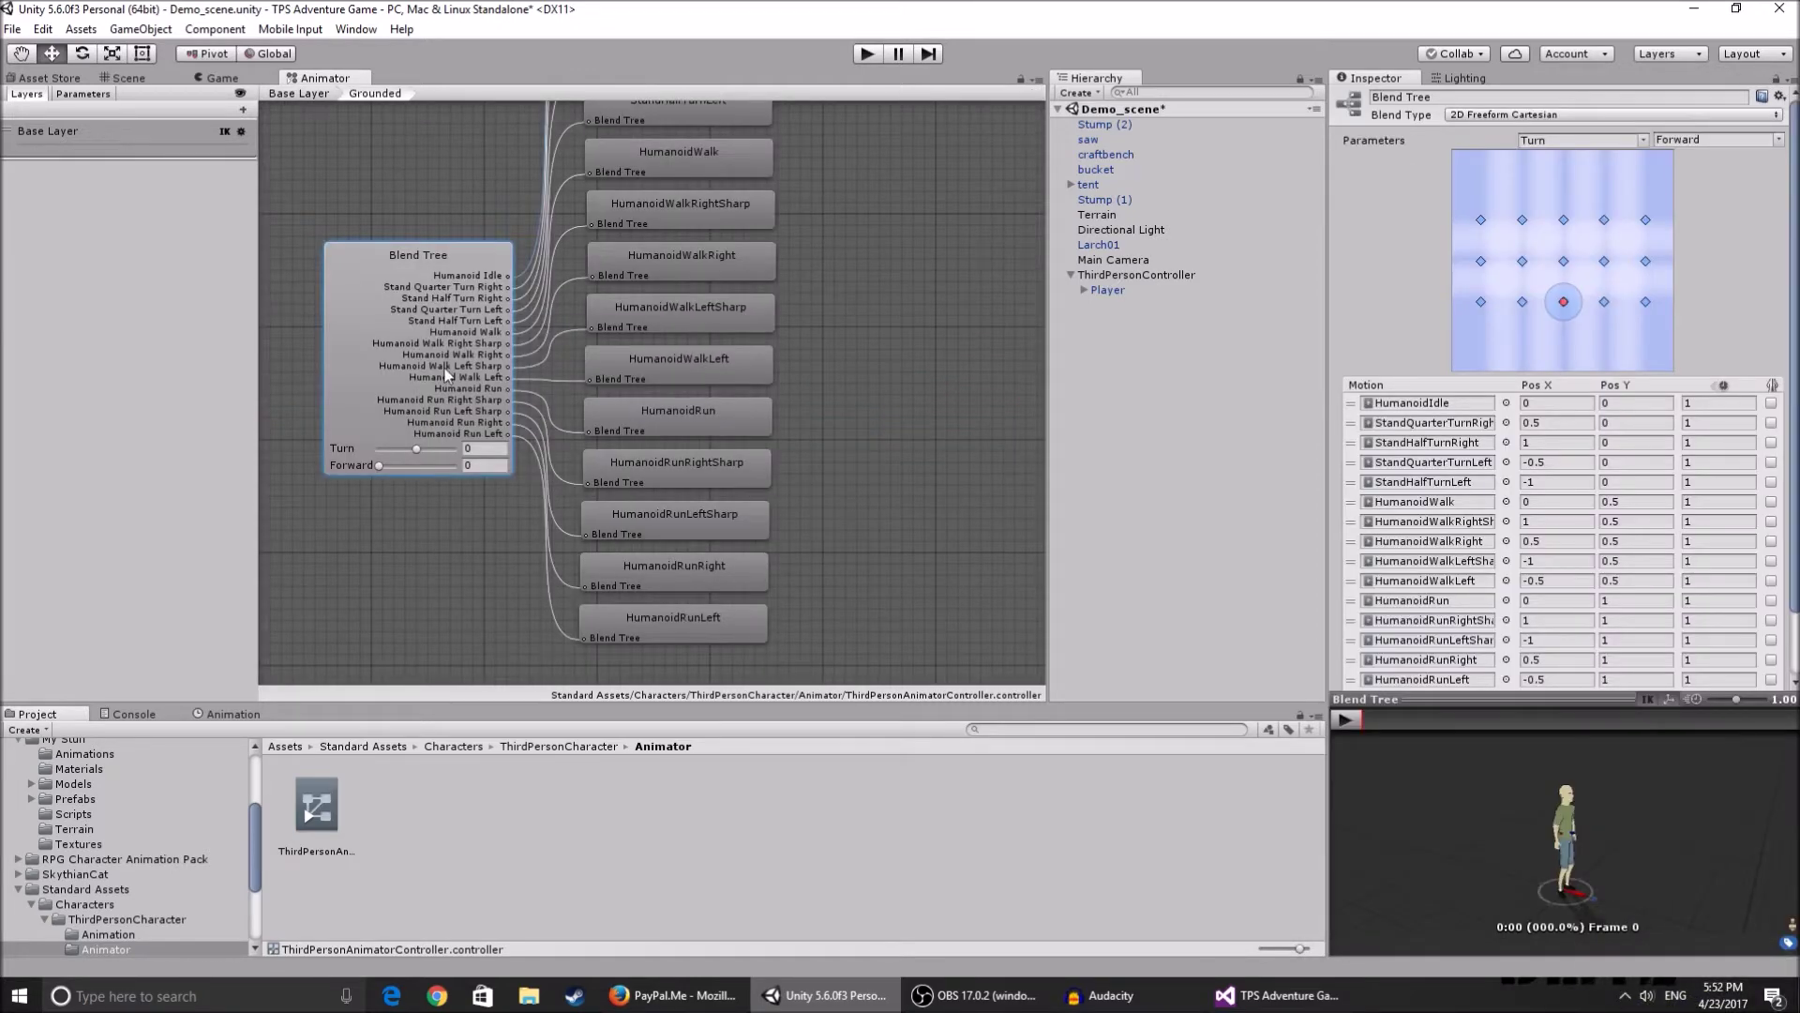
scroll(538, 384, "up", 2)
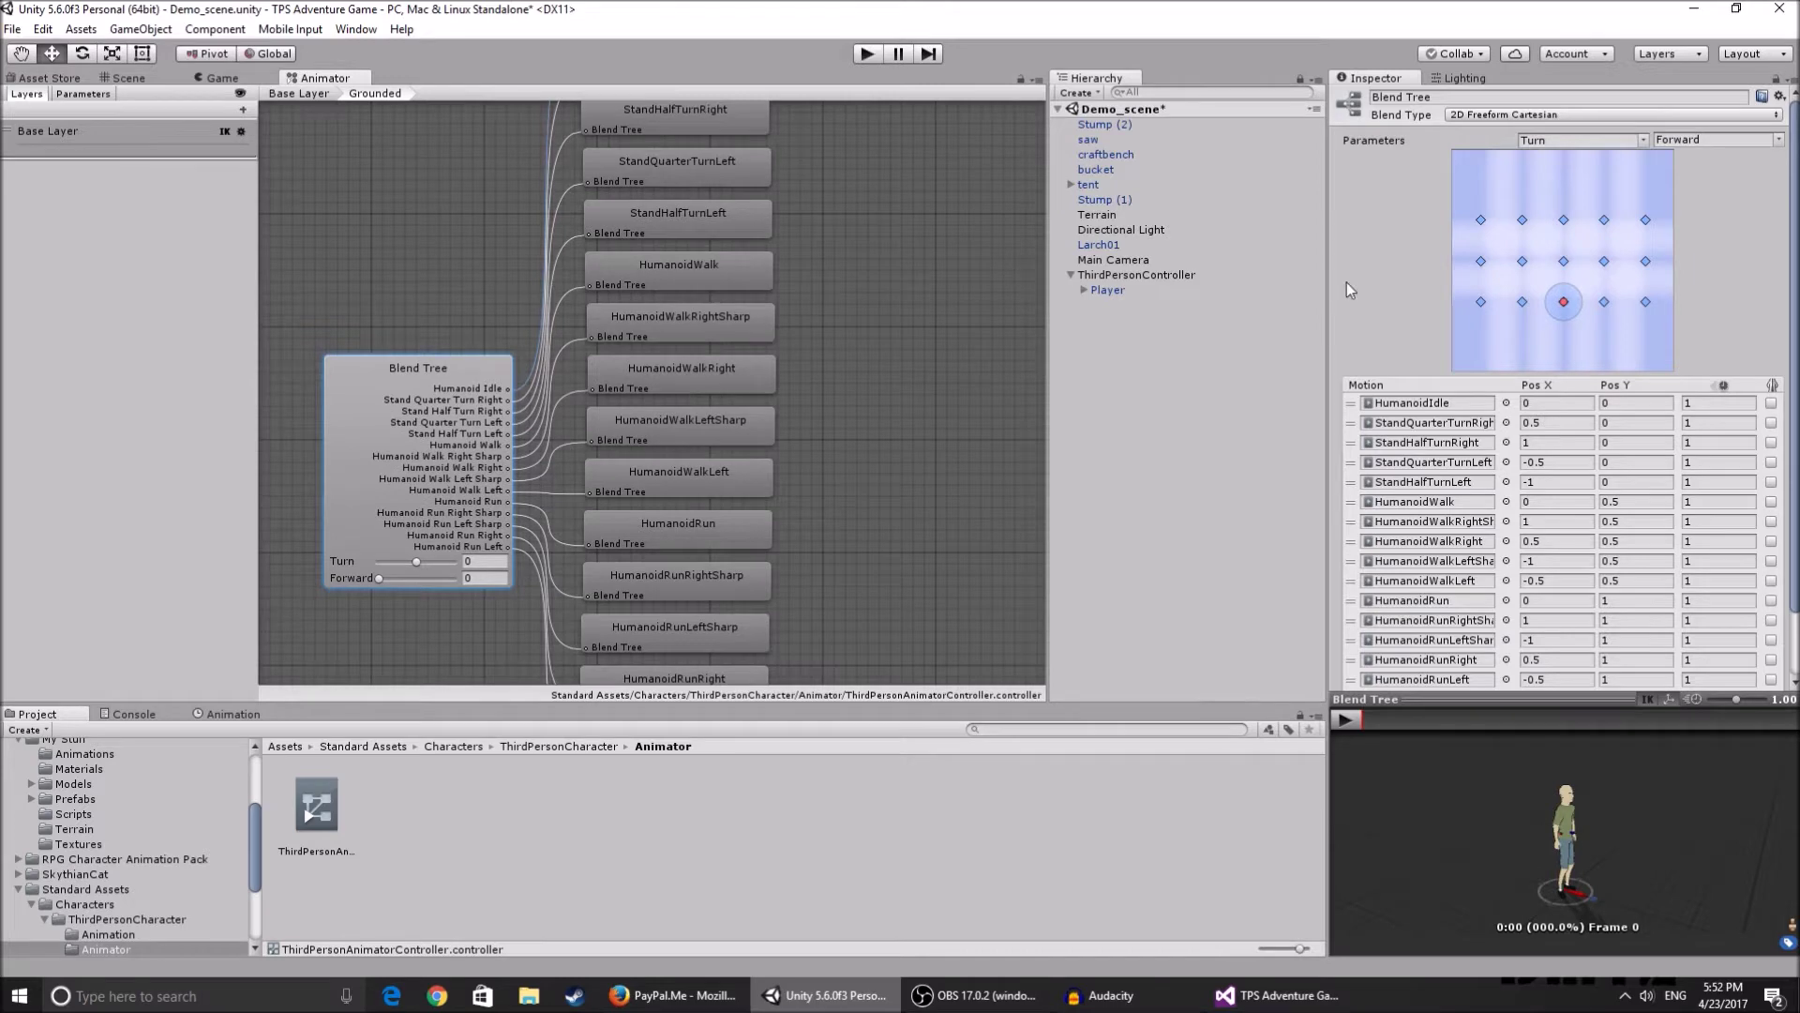
scroll(1528, 281, "down", 2)
scroll(1537, 225, "up", 2)
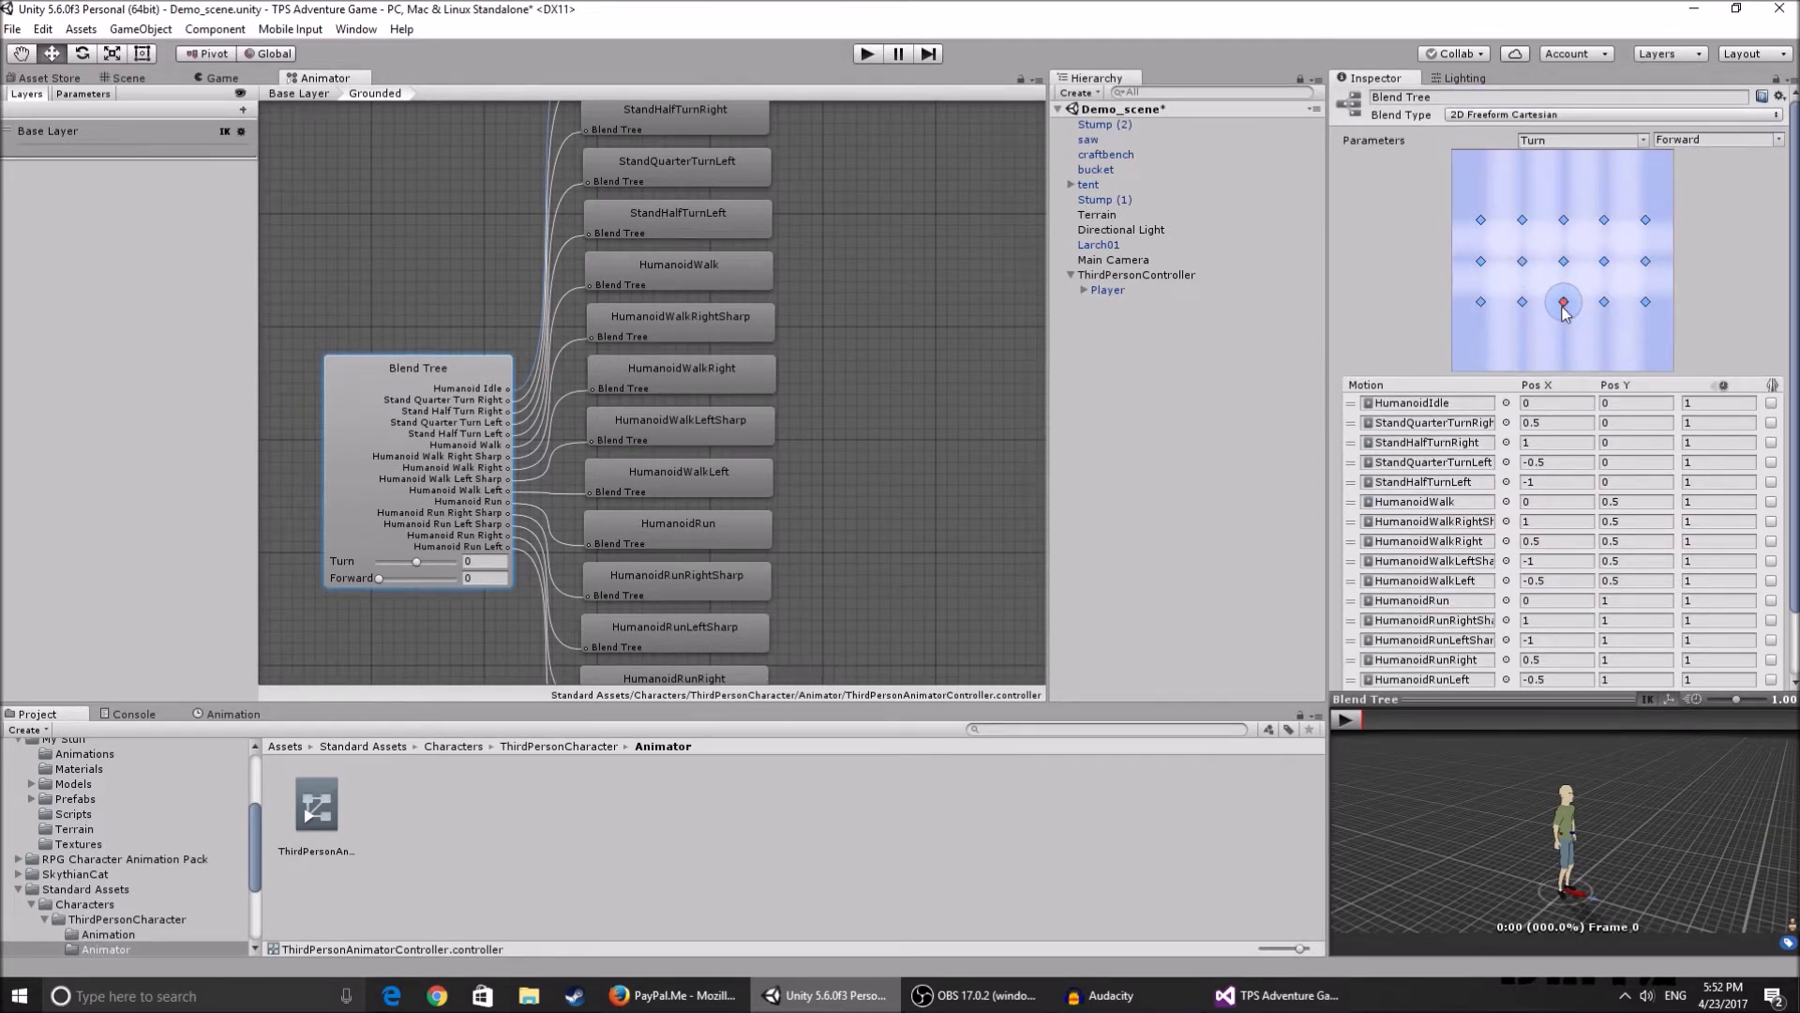
scroll(1567, 487, "down", 2)
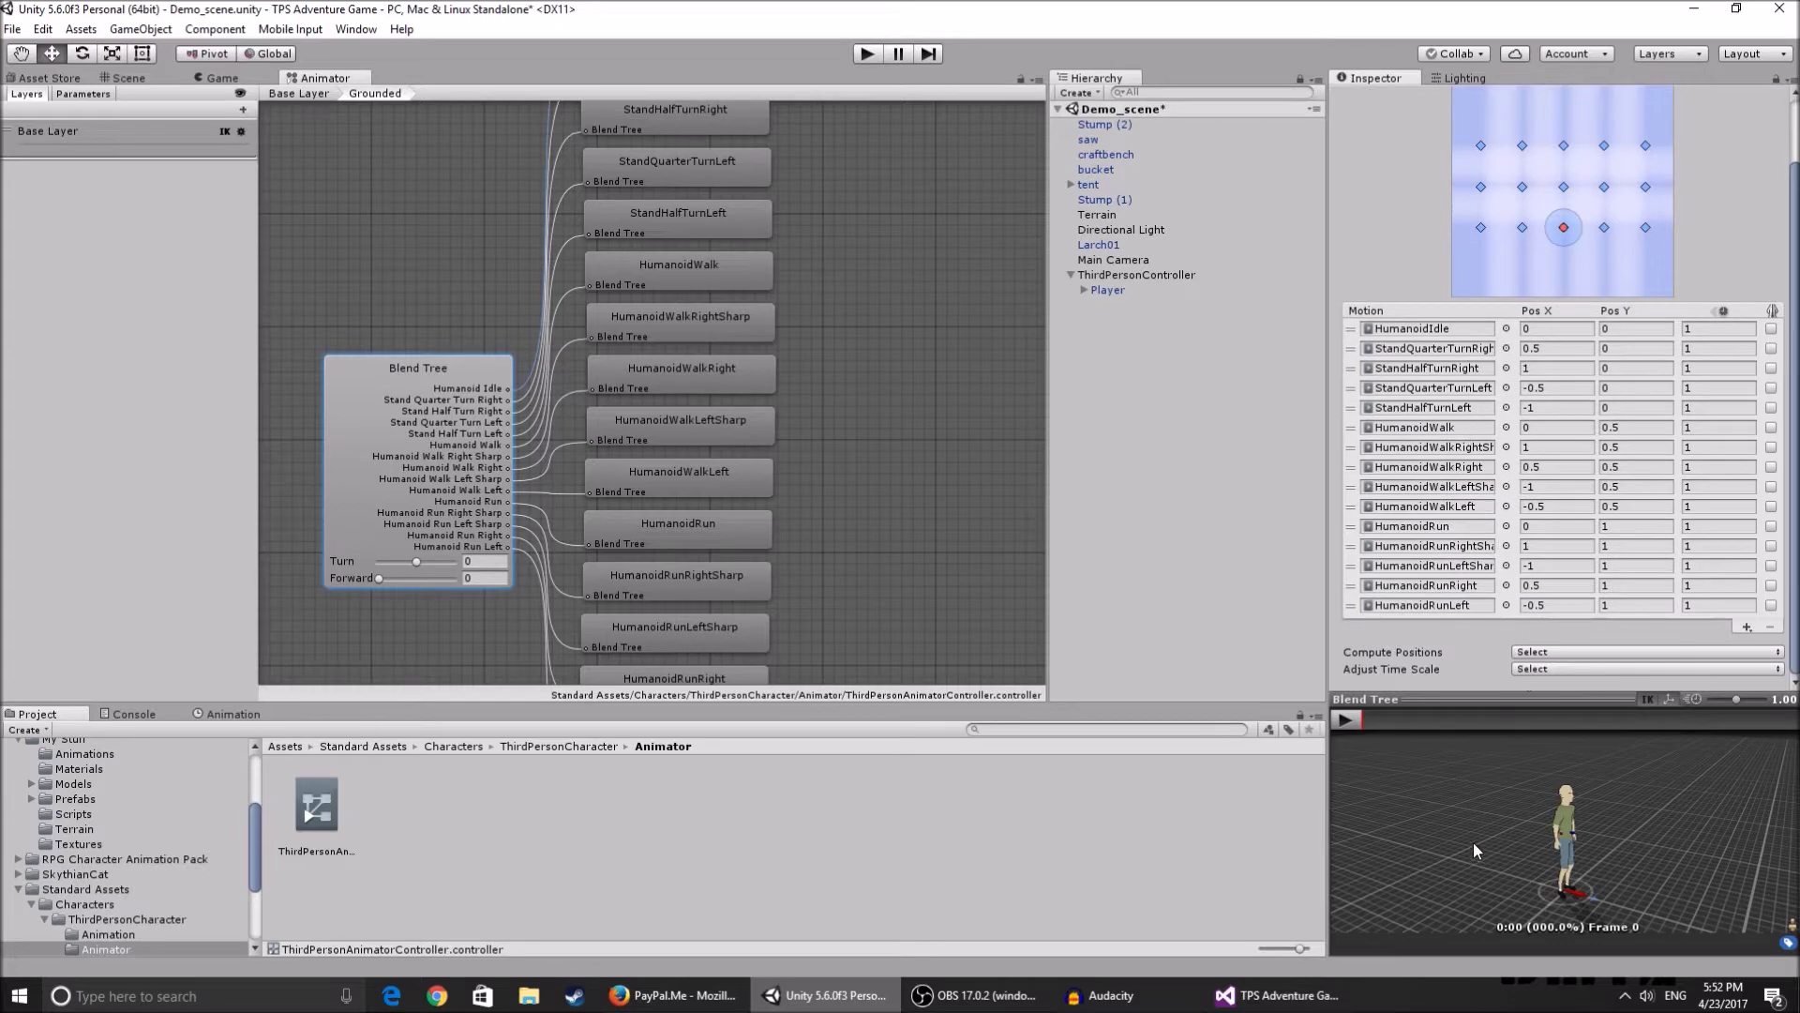
- Examine the character in the blend tree's animation preview from a closer, rotated angle
left_click_drag(1537, 813, 1537, 803)
right_click_drag(1537, 804, 1524, 766)
scroll(1483, 808, "up", 5)
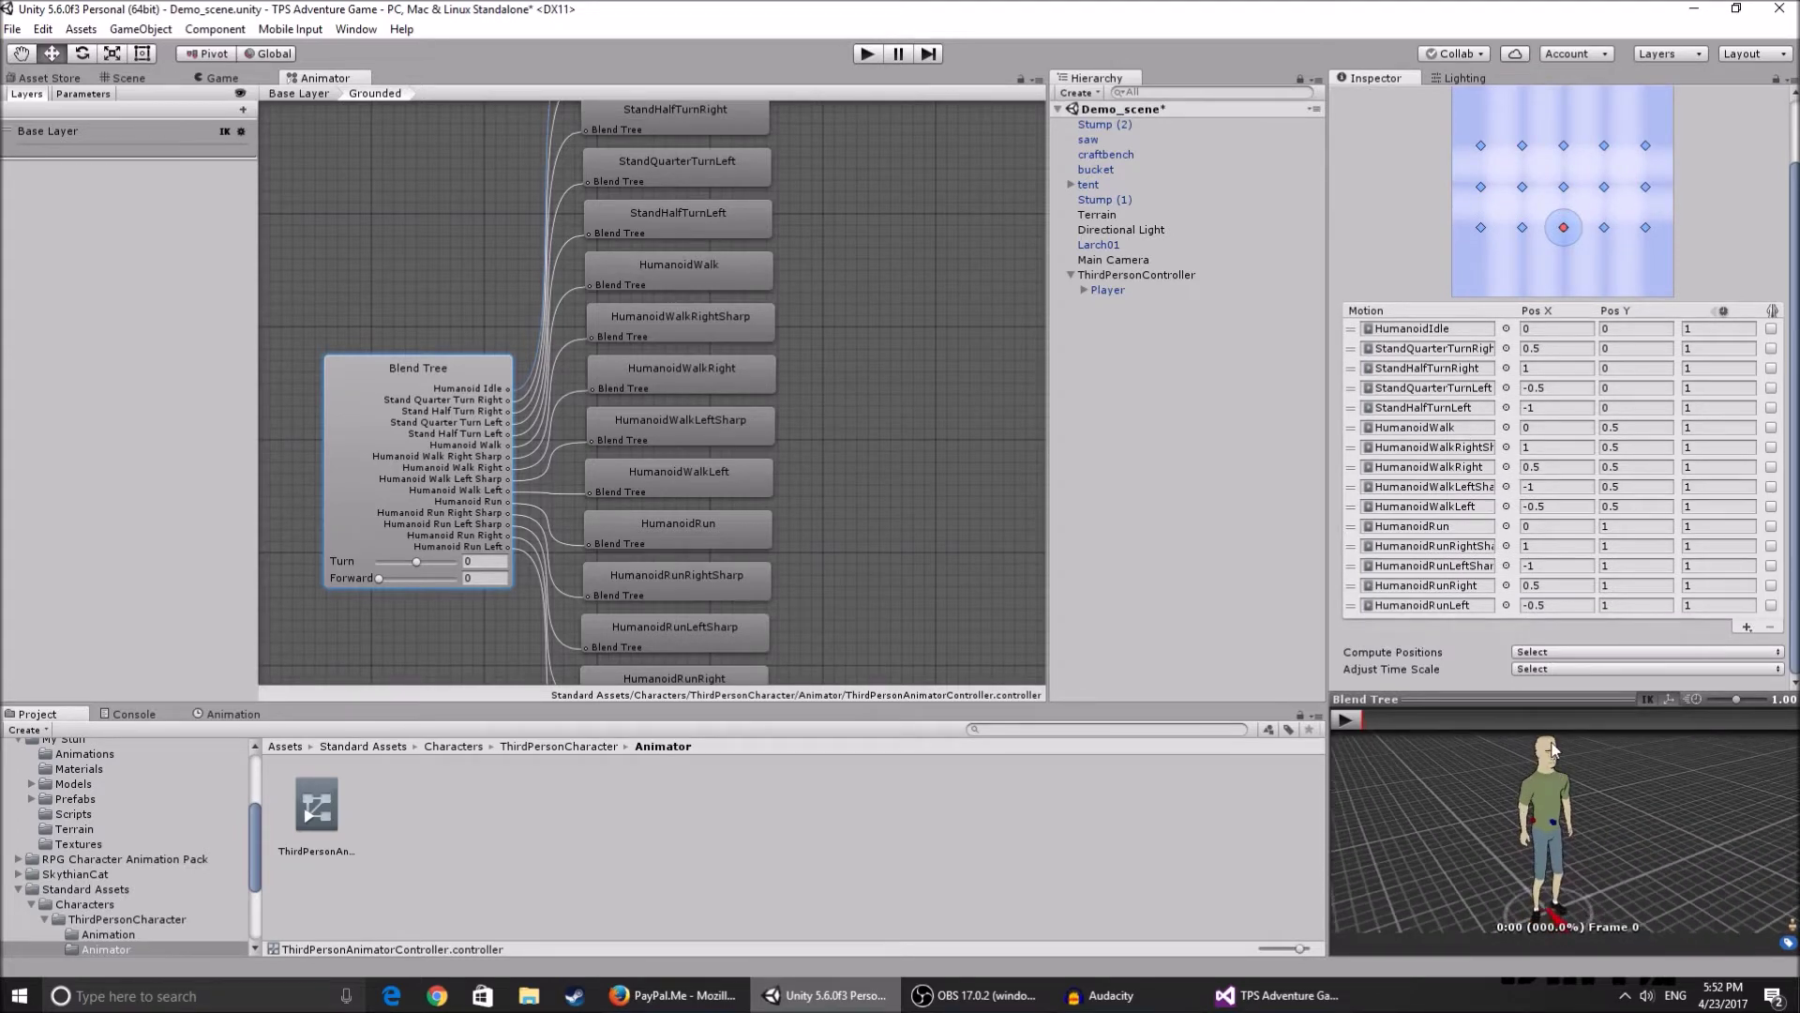
scroll(1536, 774, "down", 1)
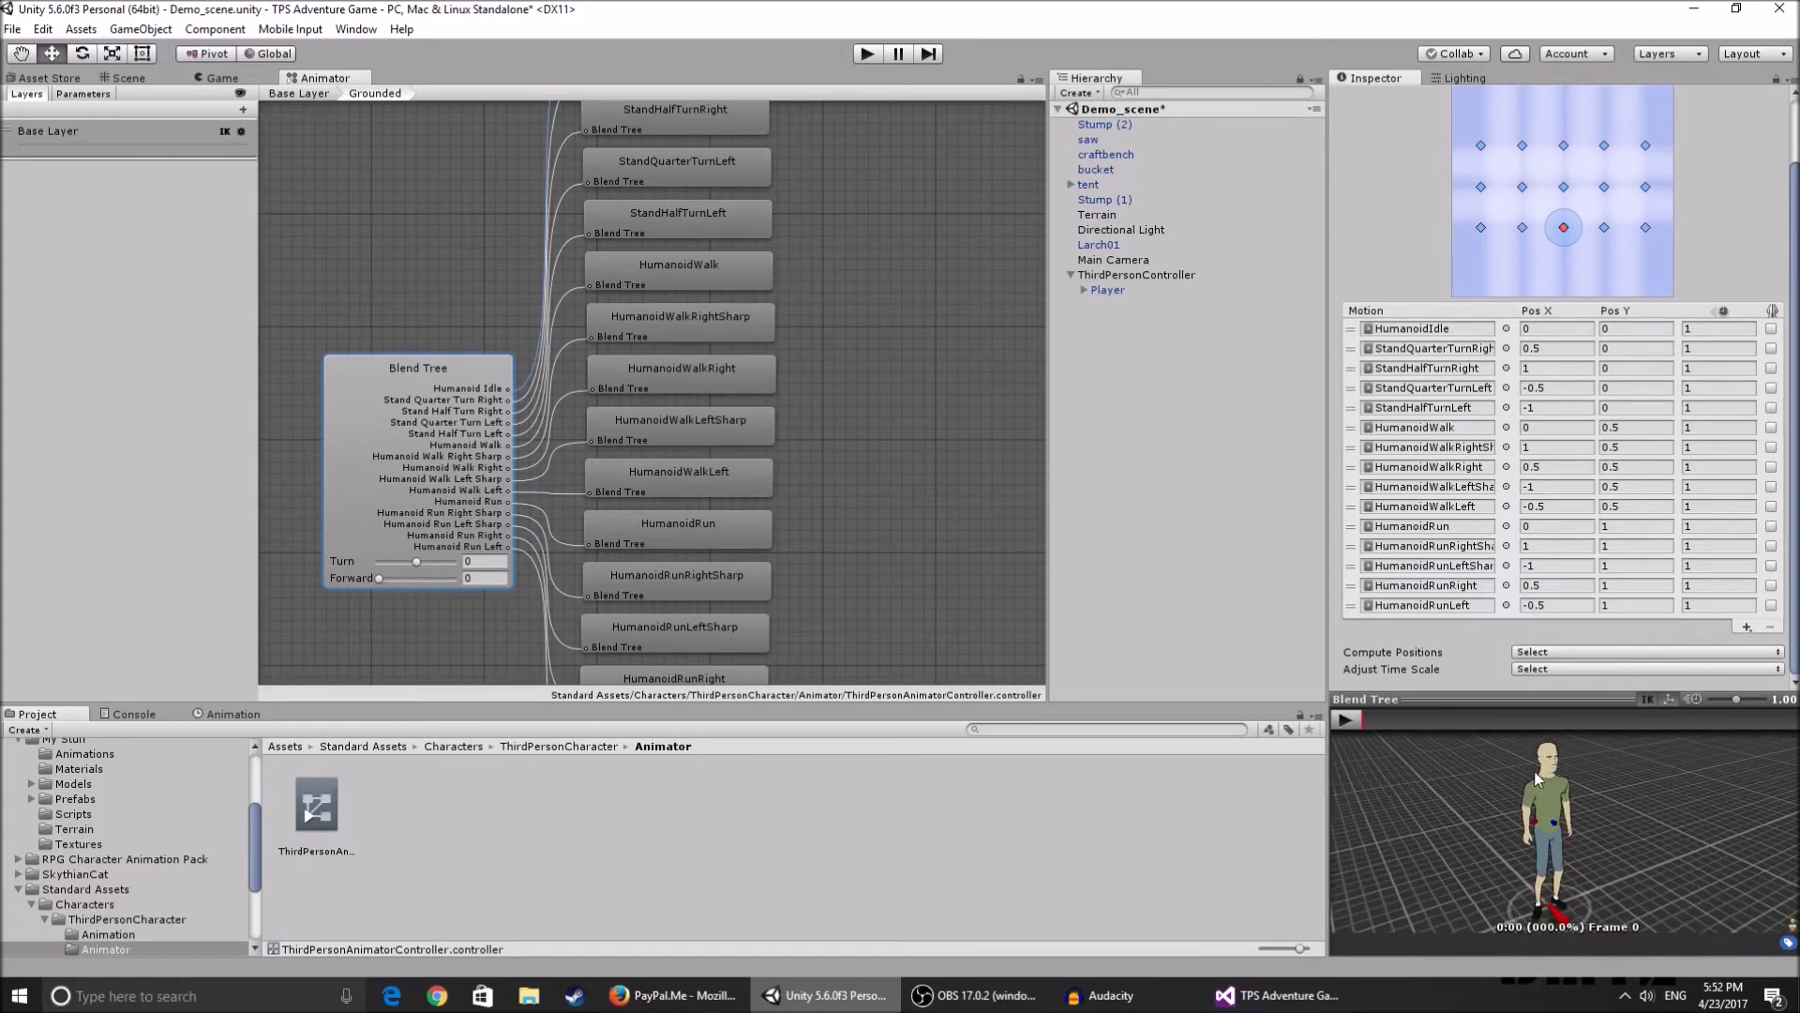
scroll(1522, 790, "down", 1)
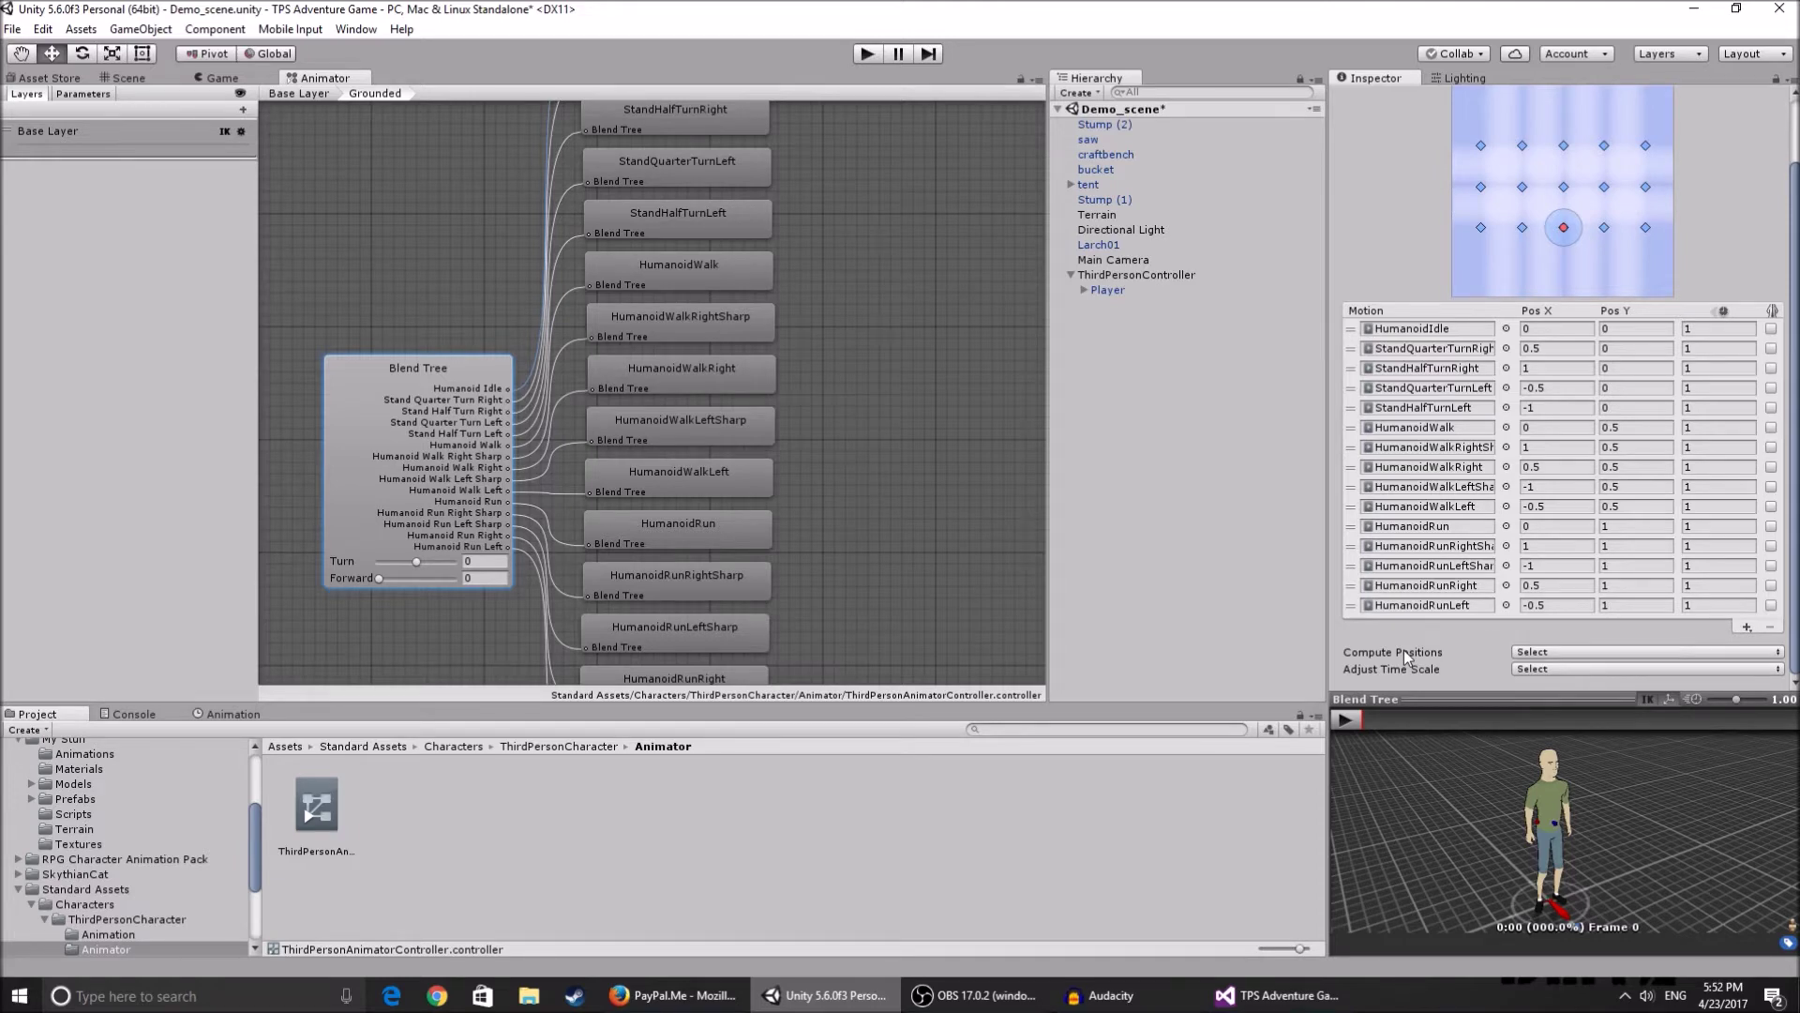
- Collapse the Standard Assets and My Stuff folders and open the RPG Character Animation Pack's Animations > Unarmed folder
left_click(18, 889)
scroll(67, 825, "up", 2)
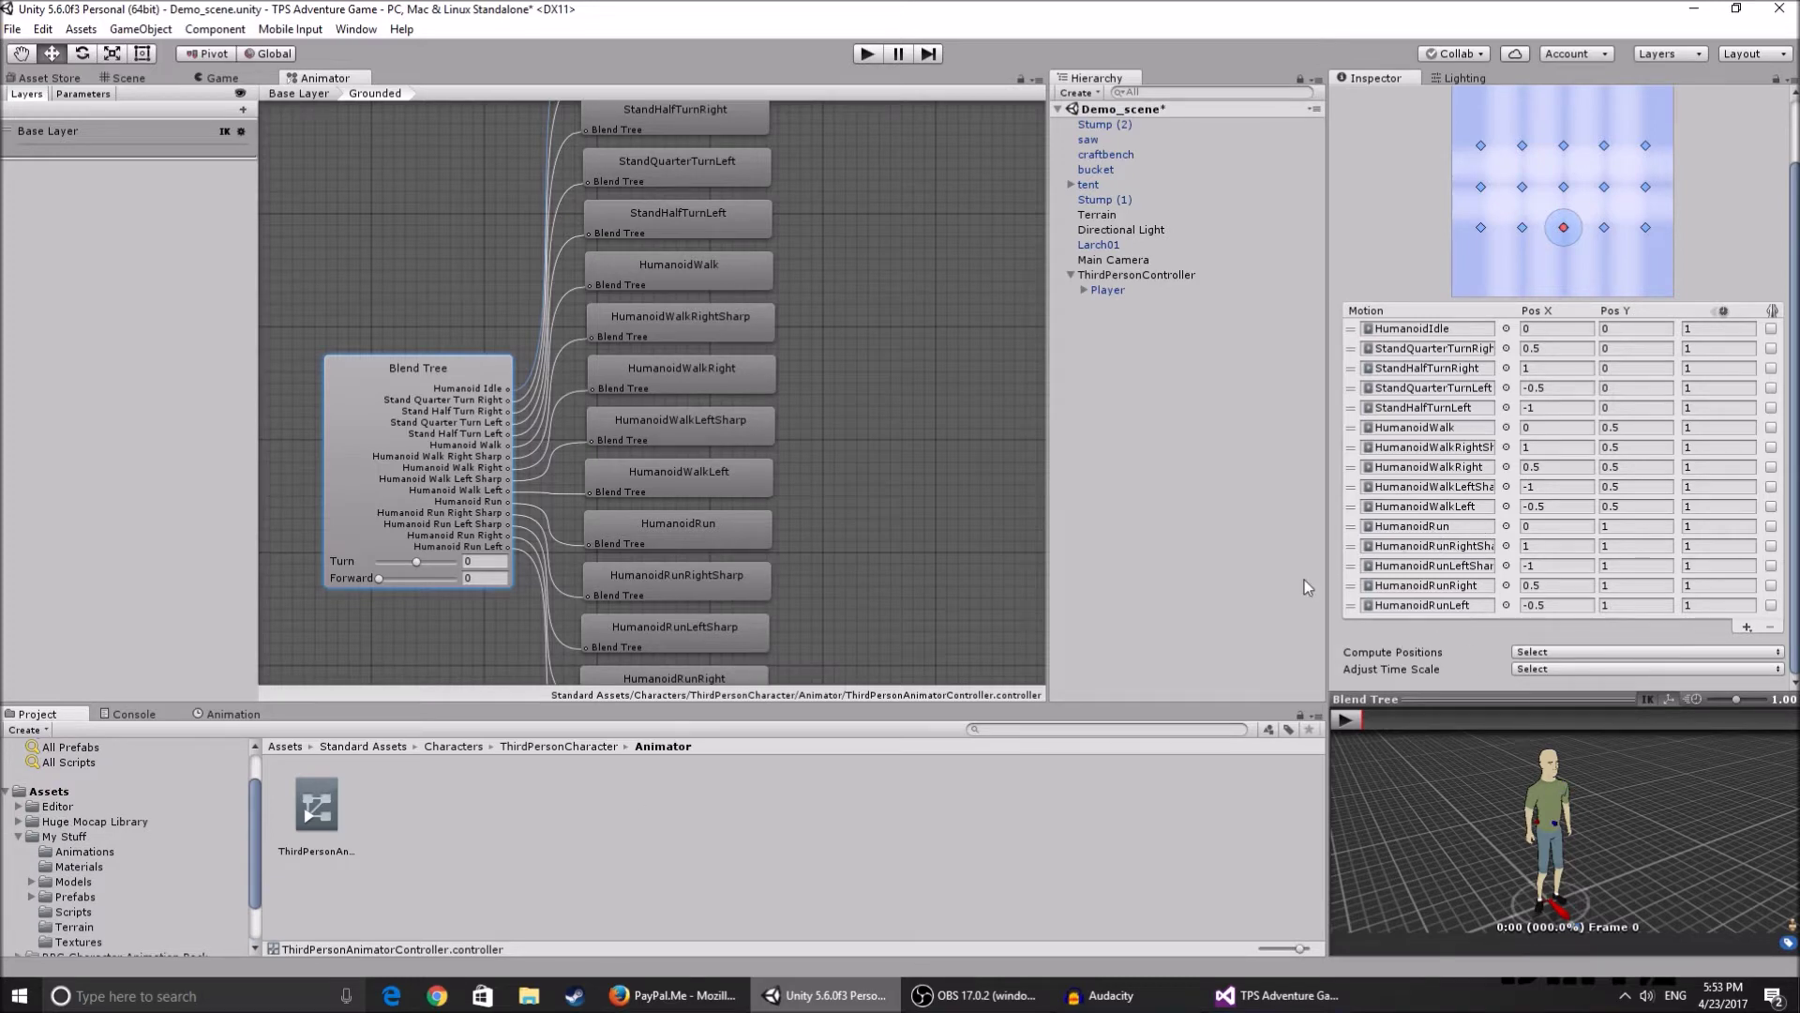
left_click(17, 838)
left_click(73, 897)
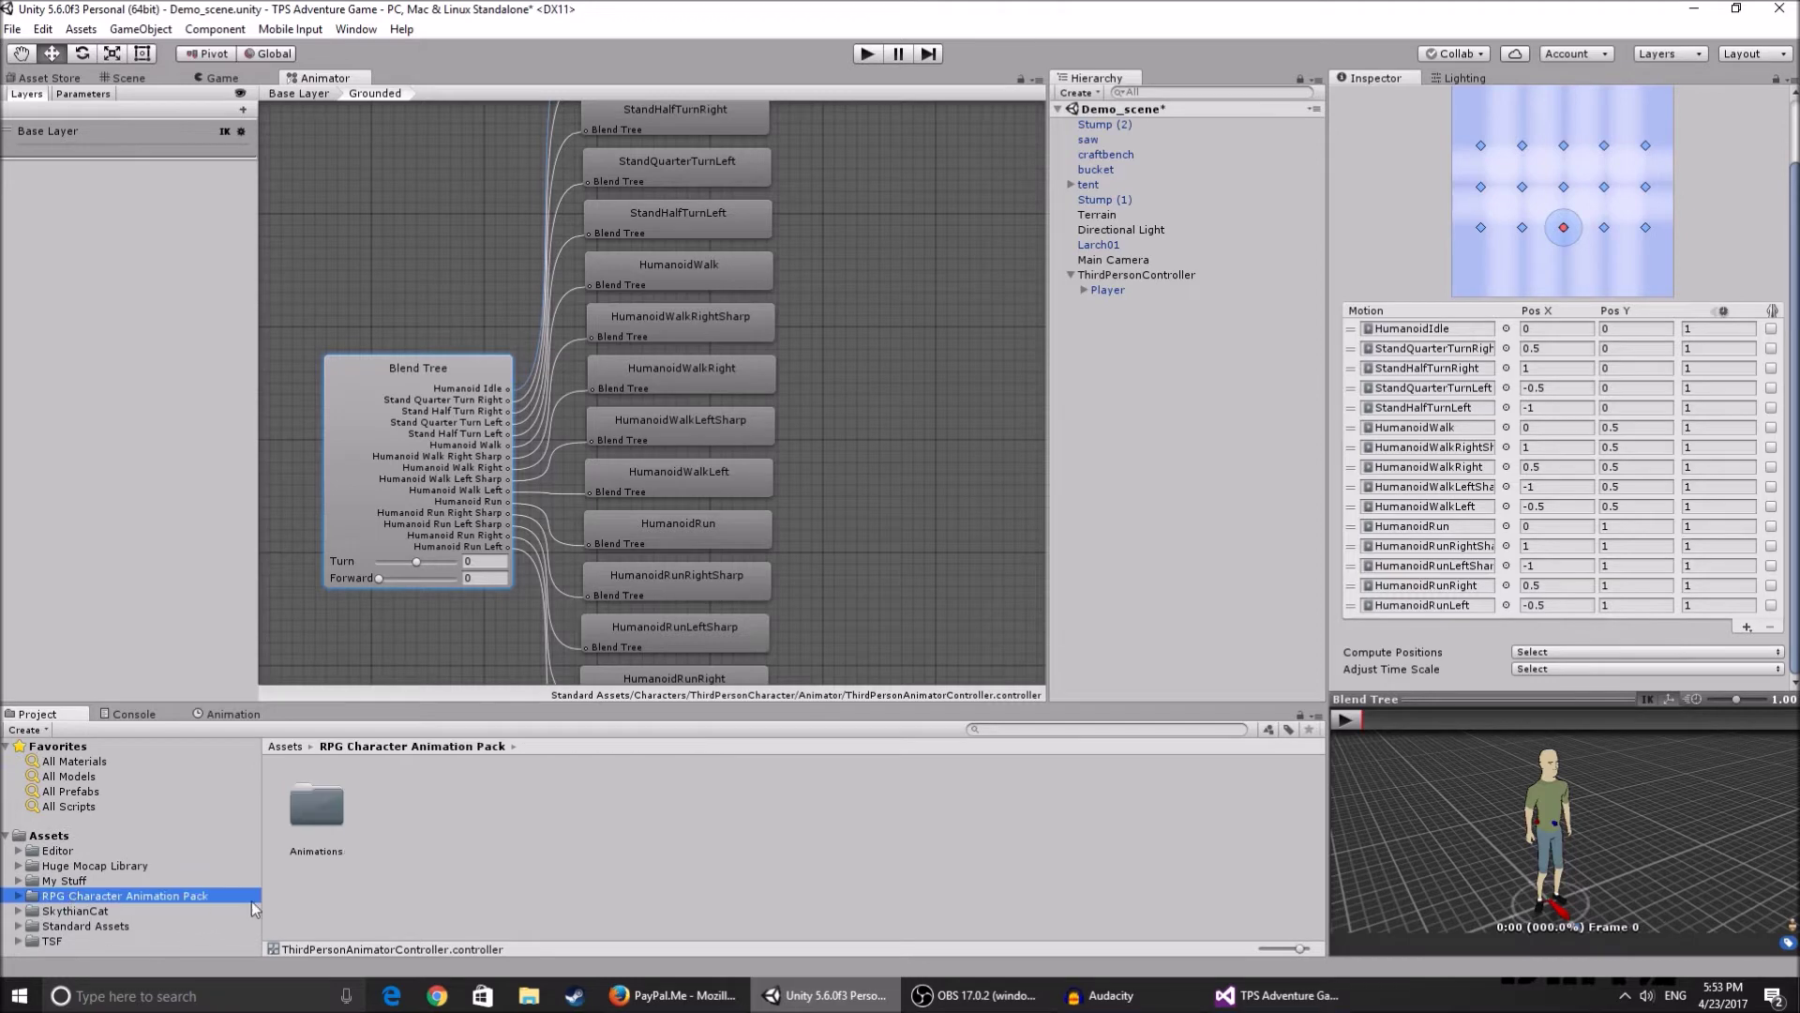
double_click(302, 818)
double_click(328, 825)
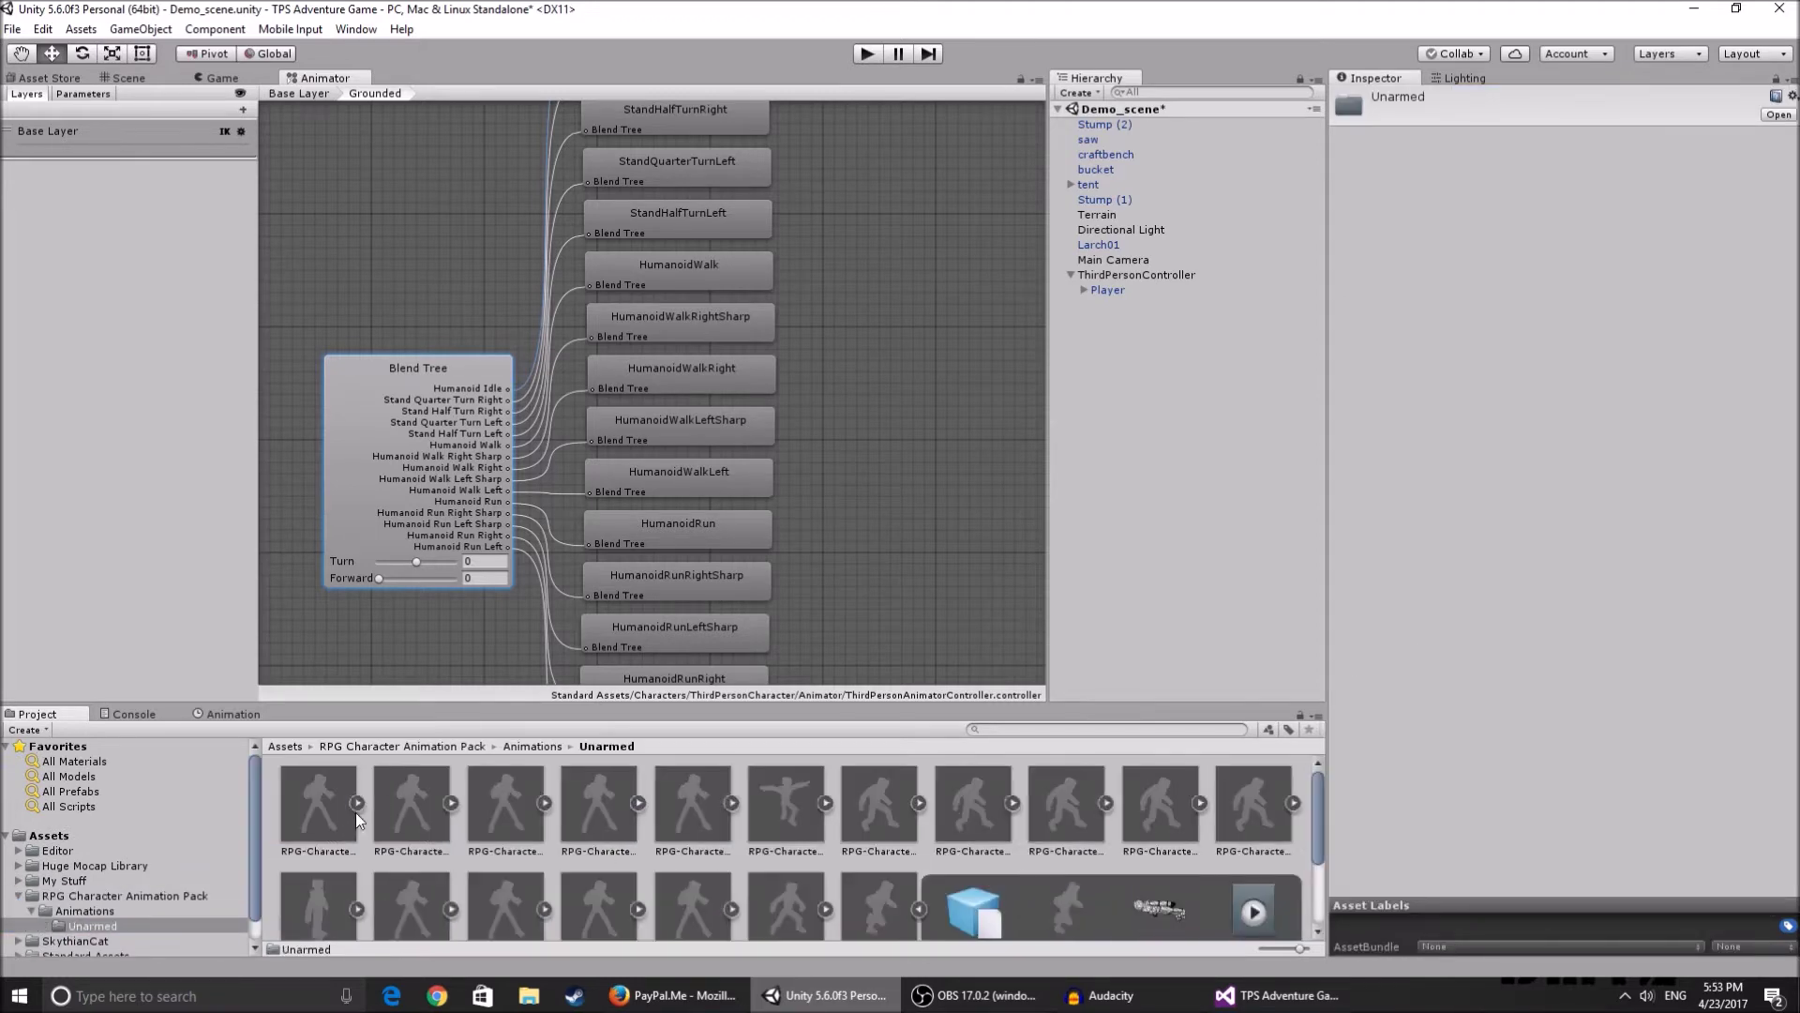
scroll(894, 834, "down", 1)
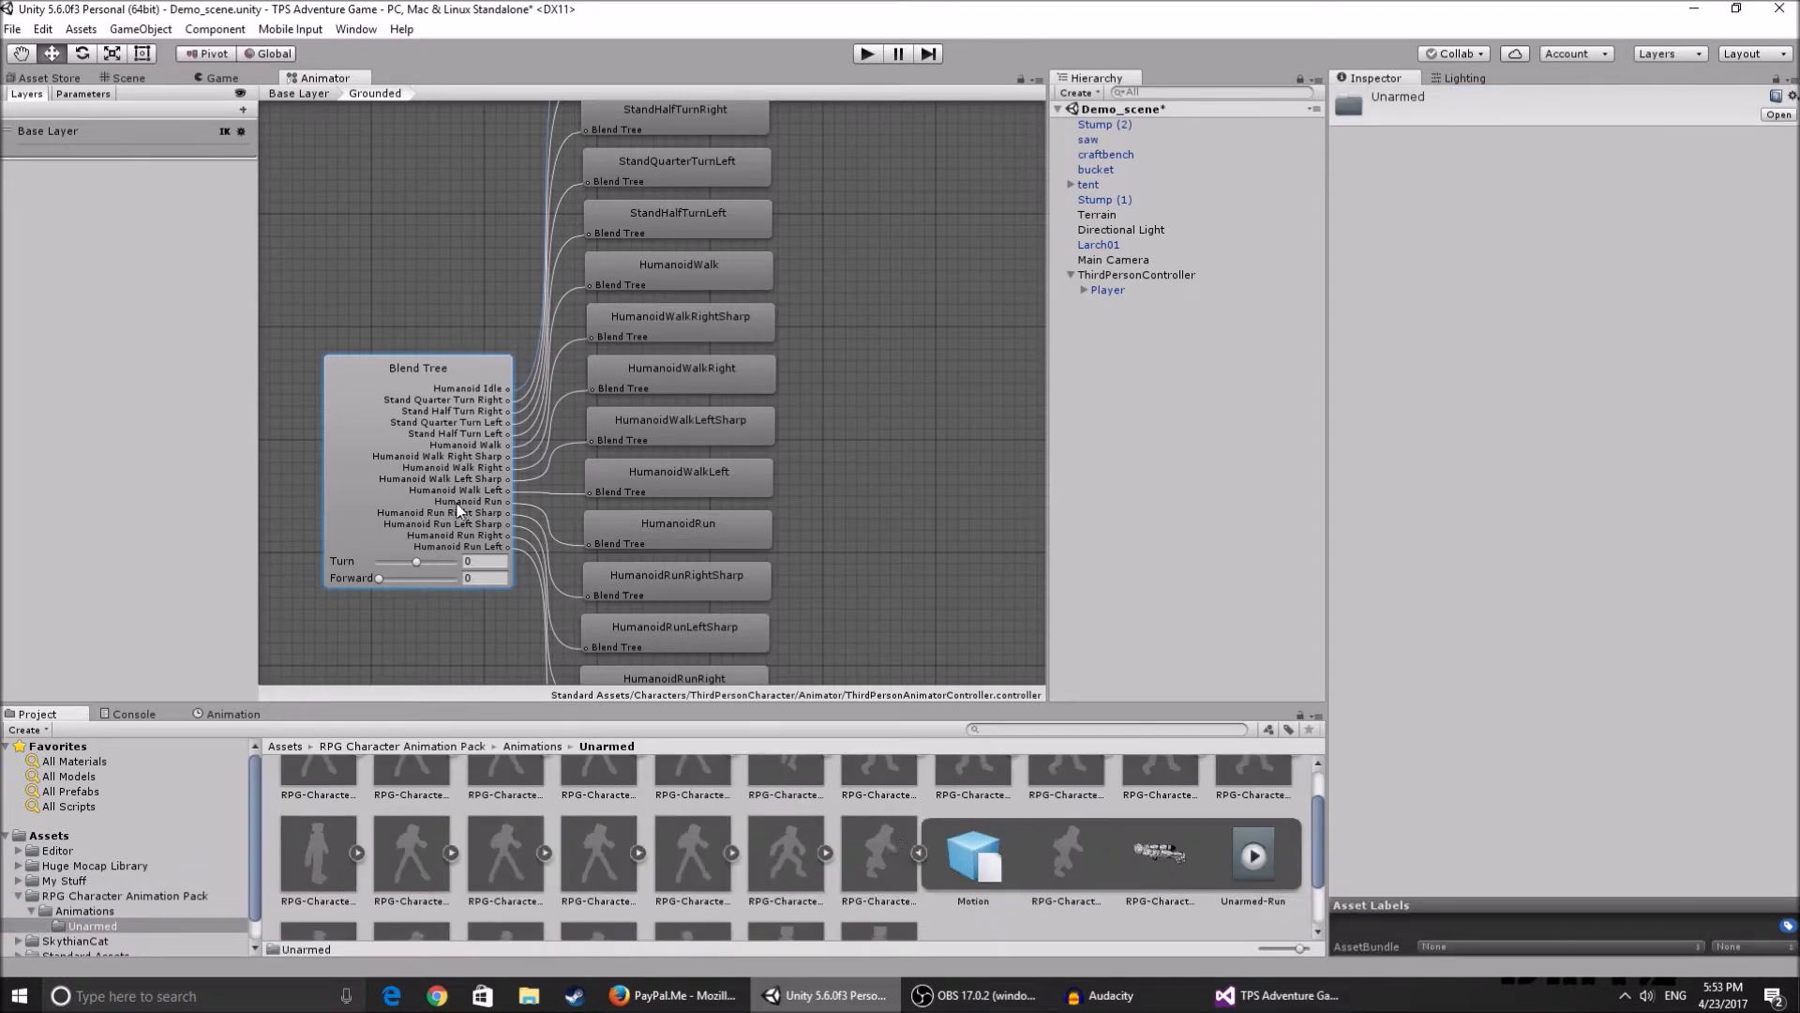
- Replace the HumanoidRun motion in the Grounded blend tree with the Unarmed-Run clip
left_click(734, 533)
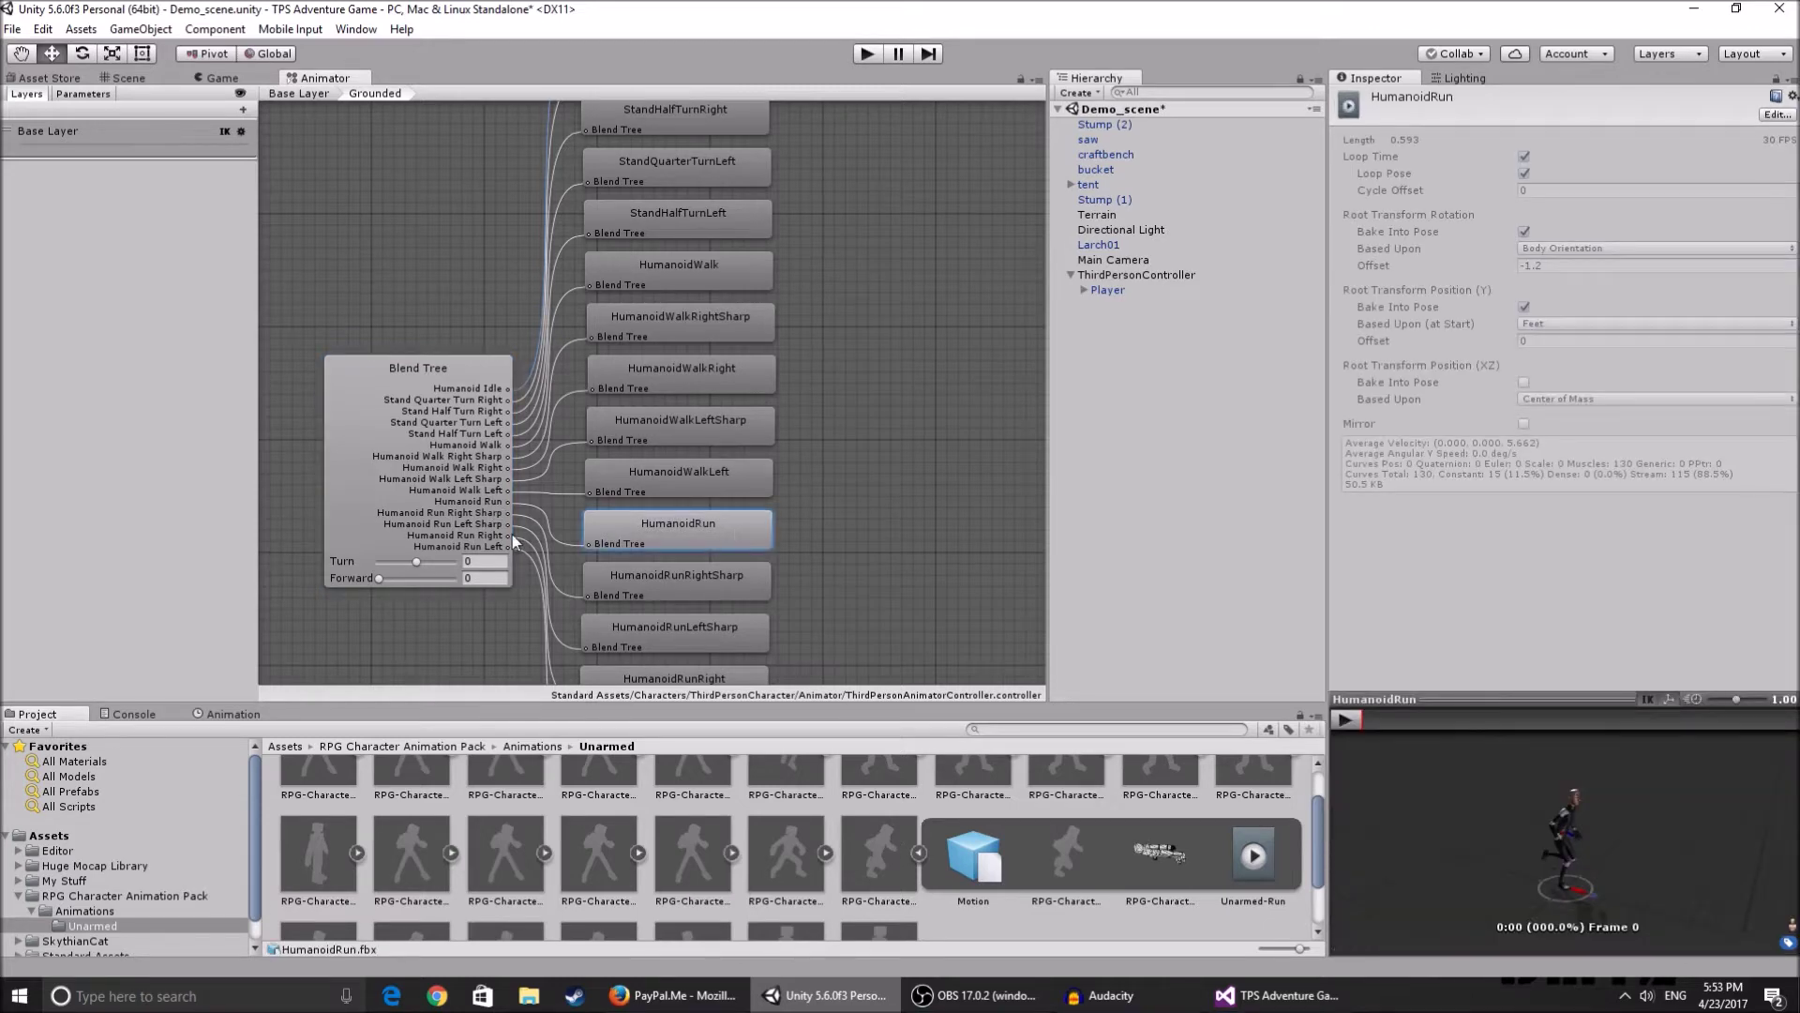
left_click(464, 534)
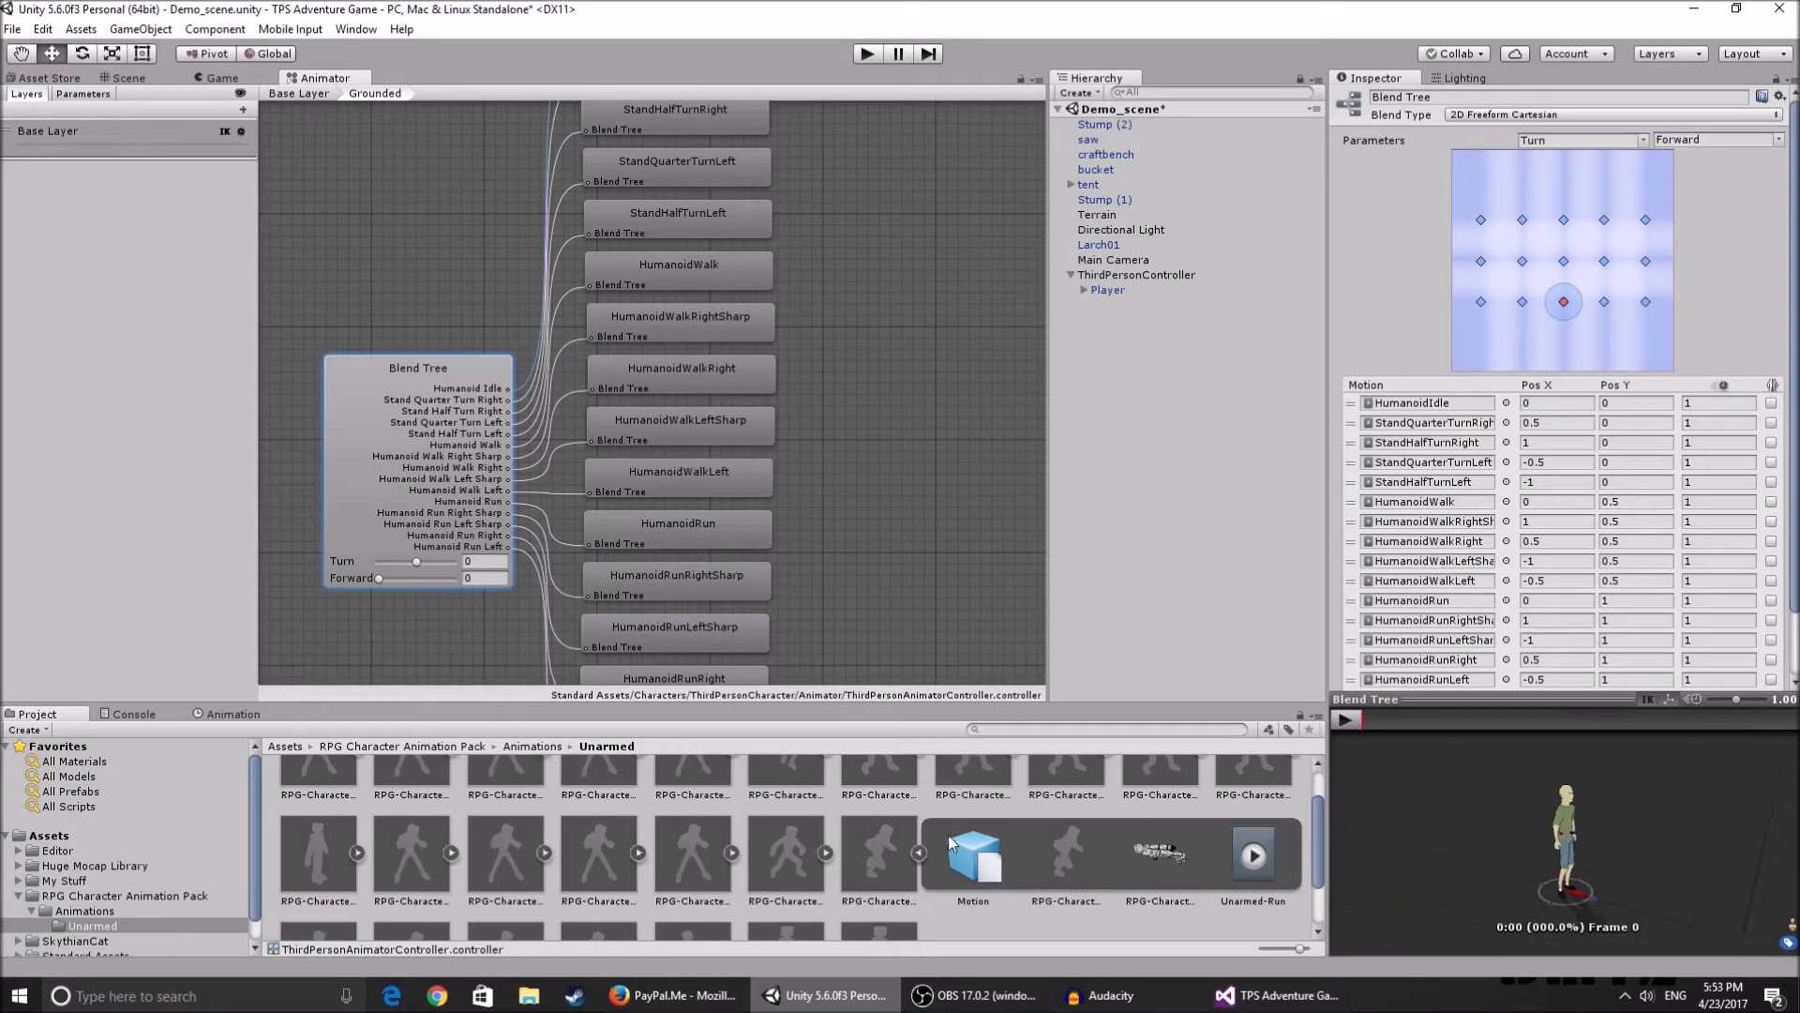
left_click_drag(1251, 855, 1465, 593)
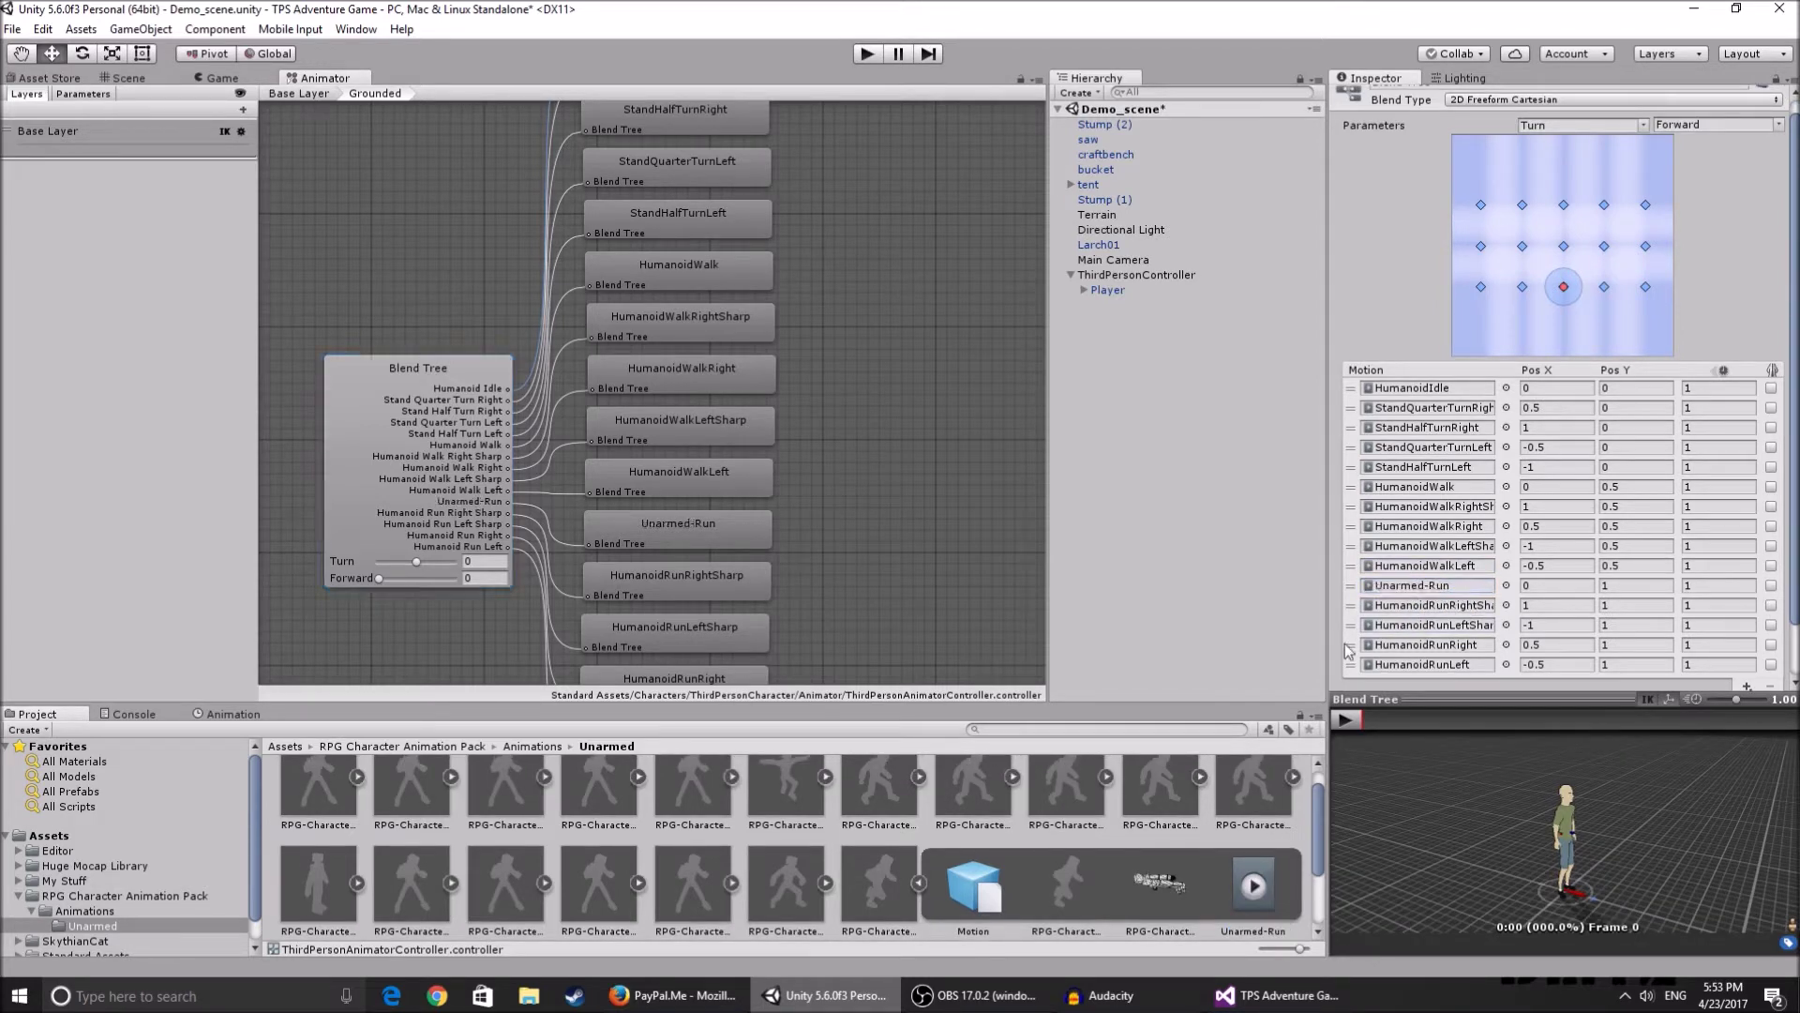
- Locate the HumanoidRunRight clip in the project and return to the RPG Character Animation Pack's Animations > Unarmed folder
left_click(1444, 647)
left_click(170, 845)
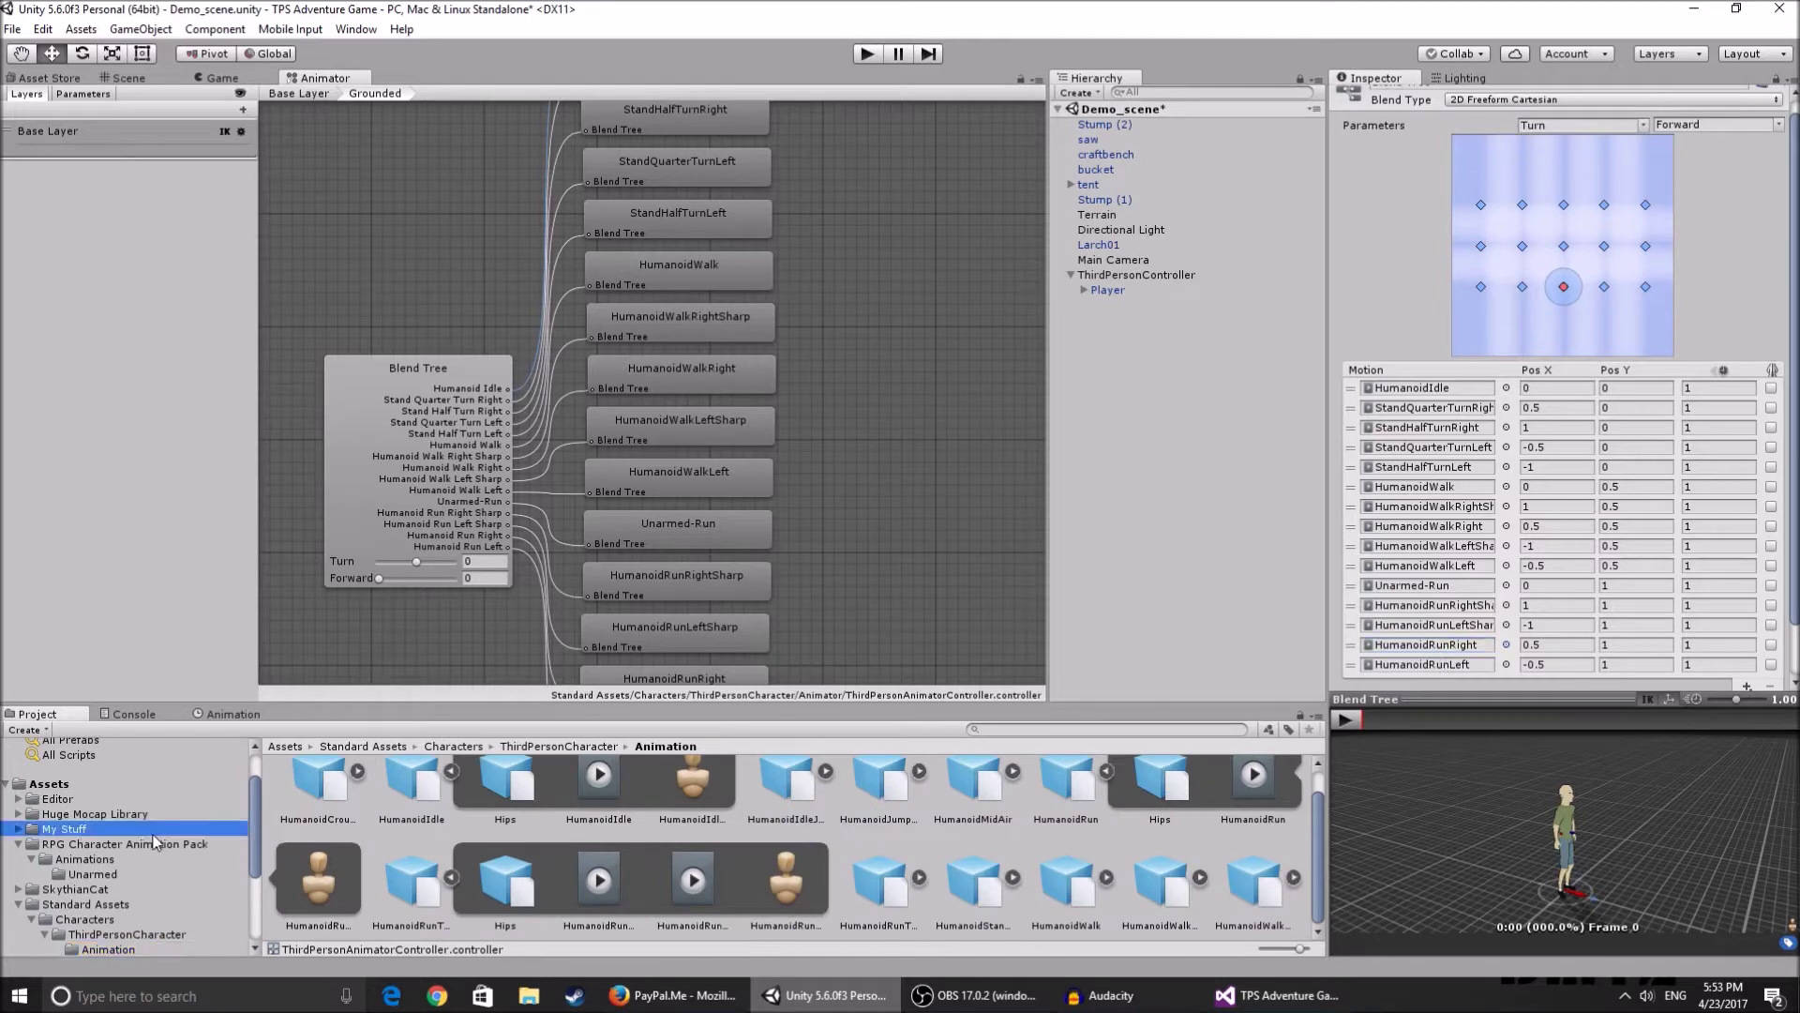
left_click(159, 859)
left_click(141, 874)
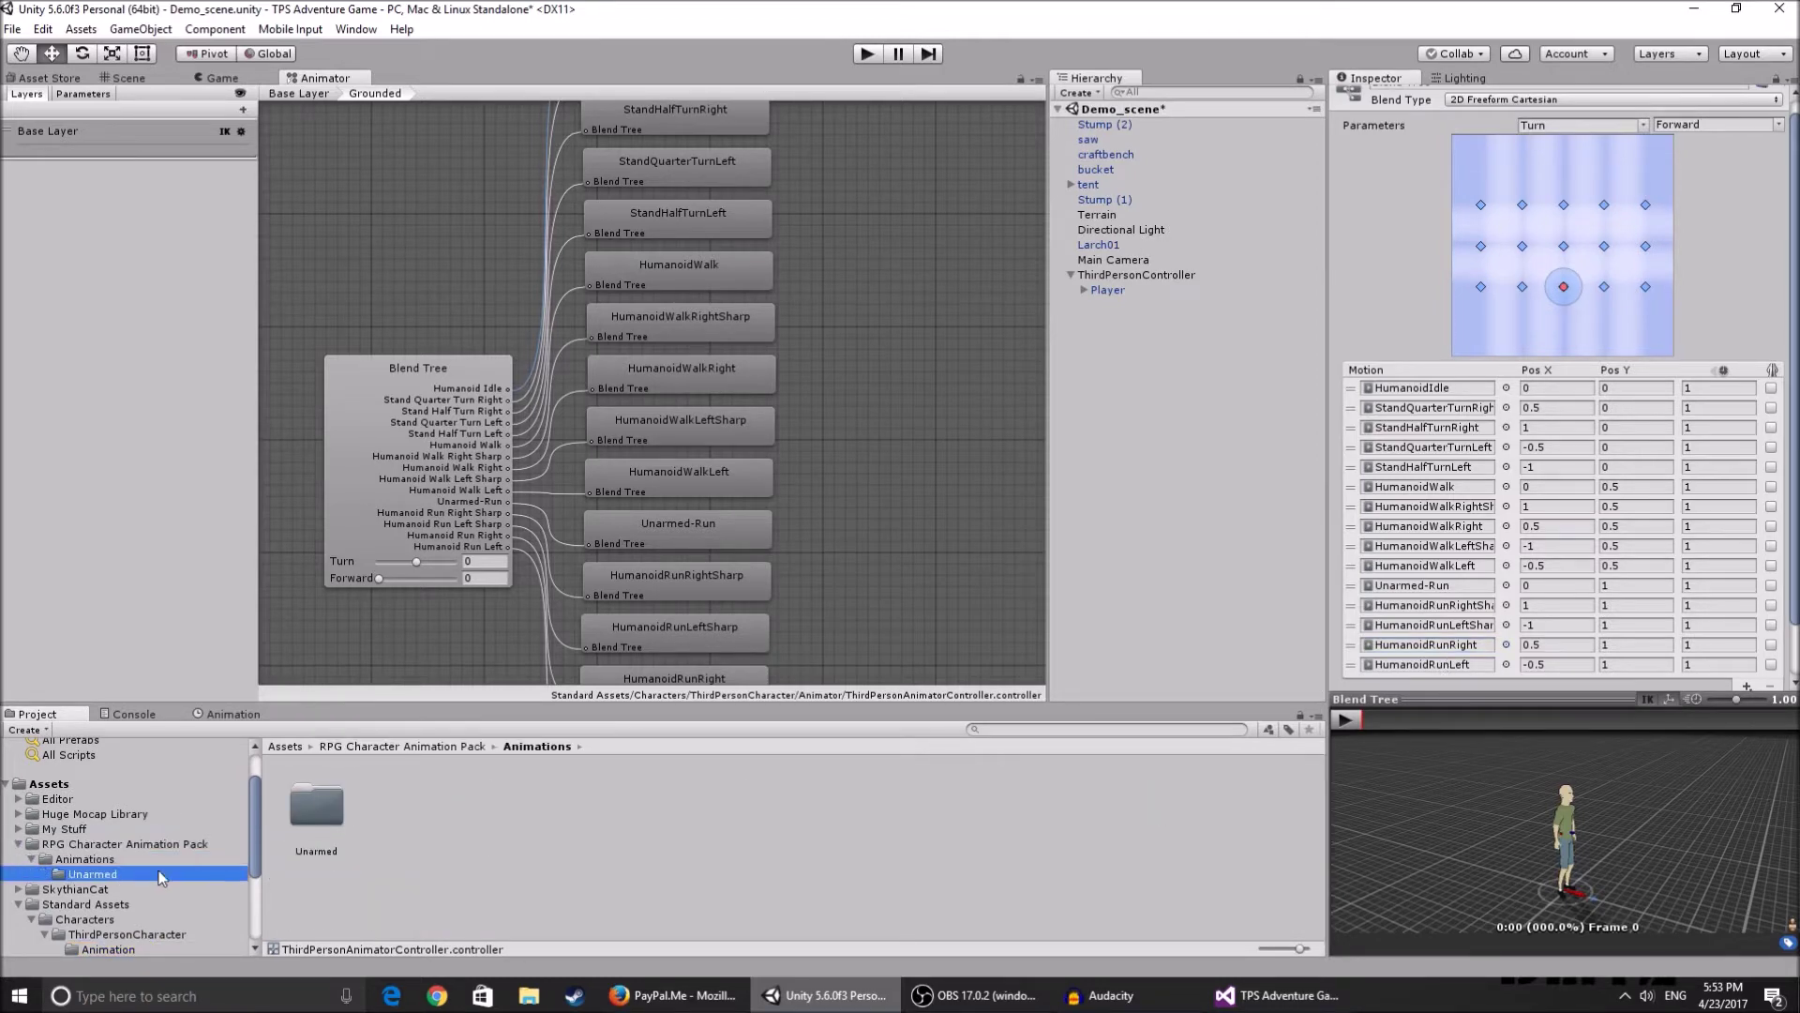
scroll(531, 855, "down", 3)
scroll(542, 859, "up", 1)
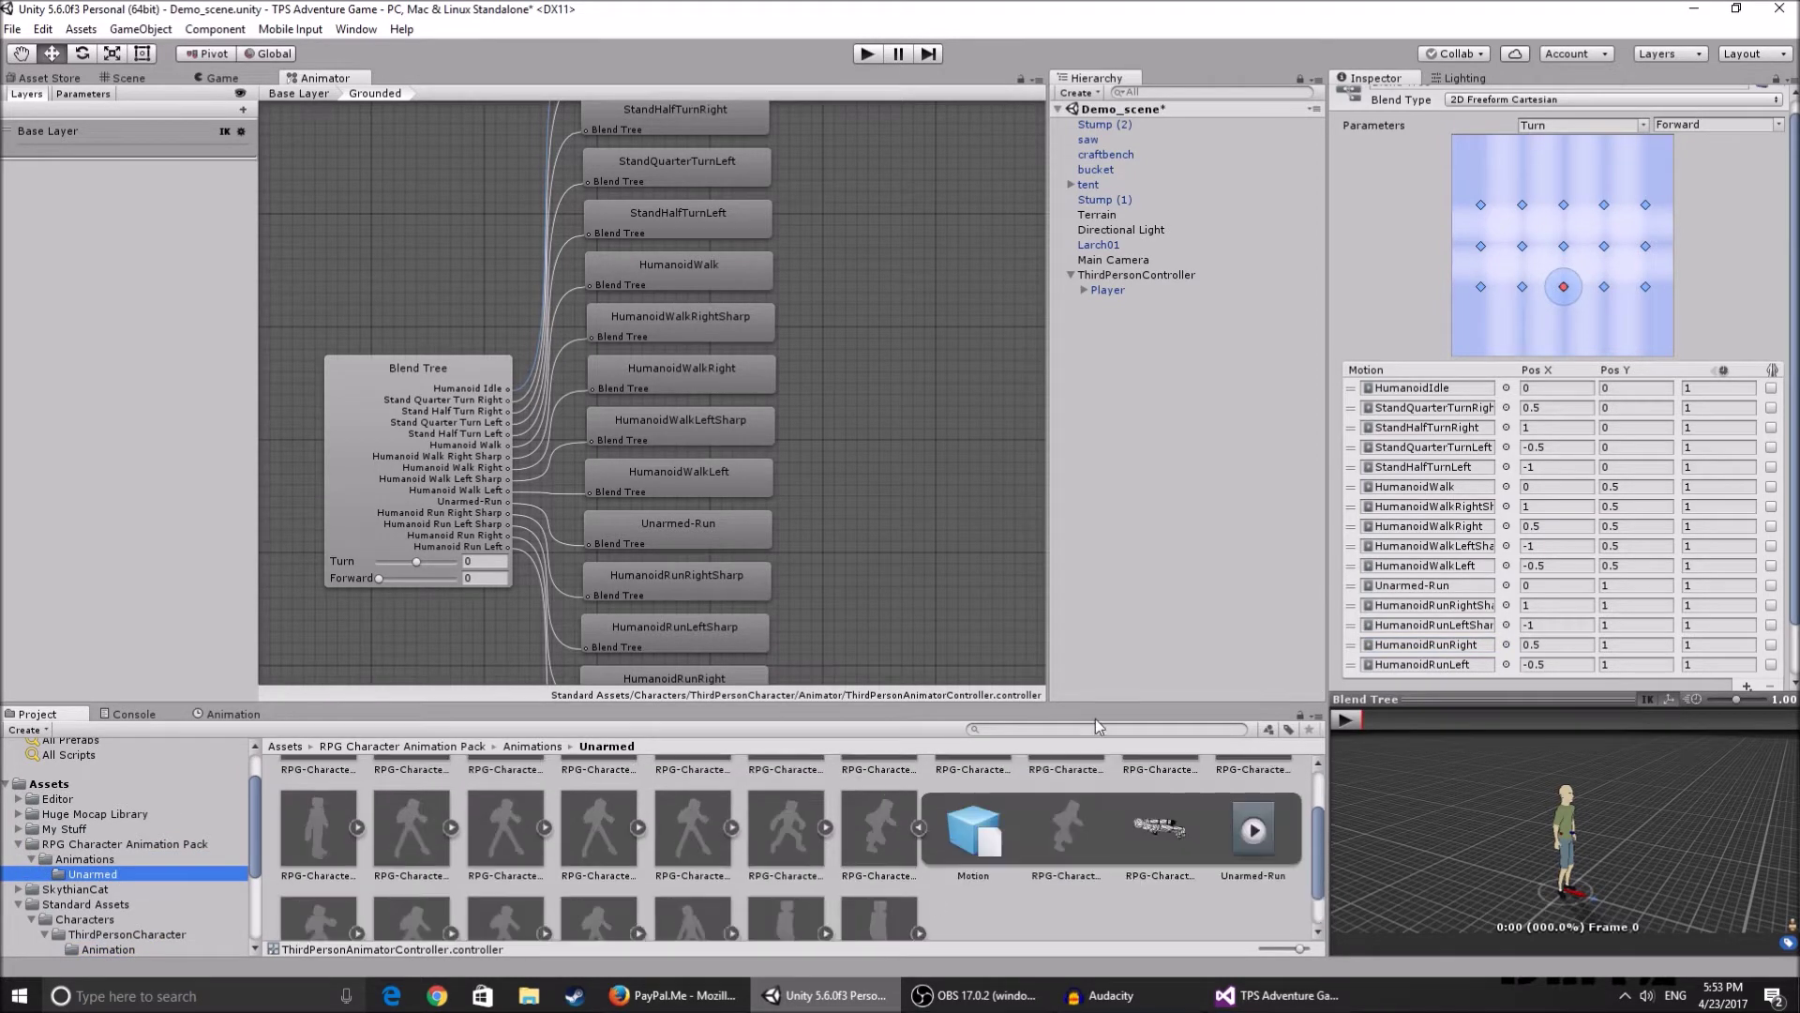
- Search the project for "Unarmed-" and inspect the Unarmed-Strafe-Backward and Unarmed-Run clips
left_click(1091, 727)
type("Unarmed")
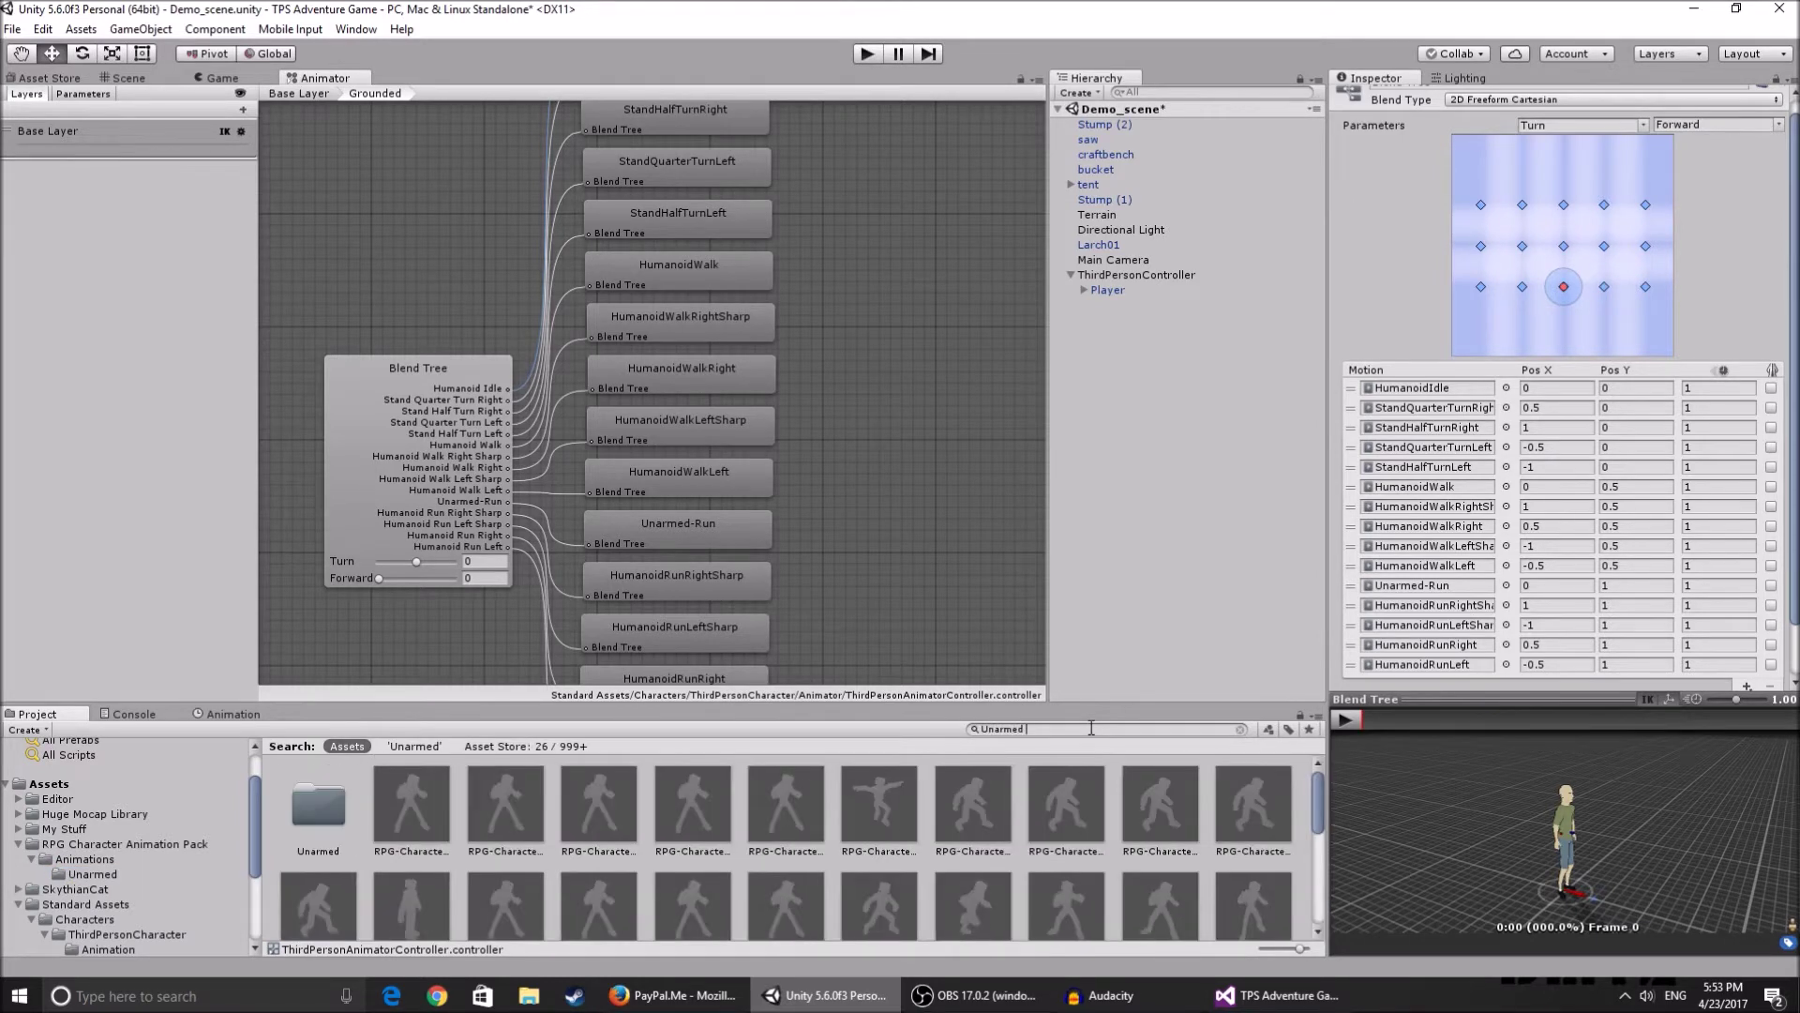
type("-")
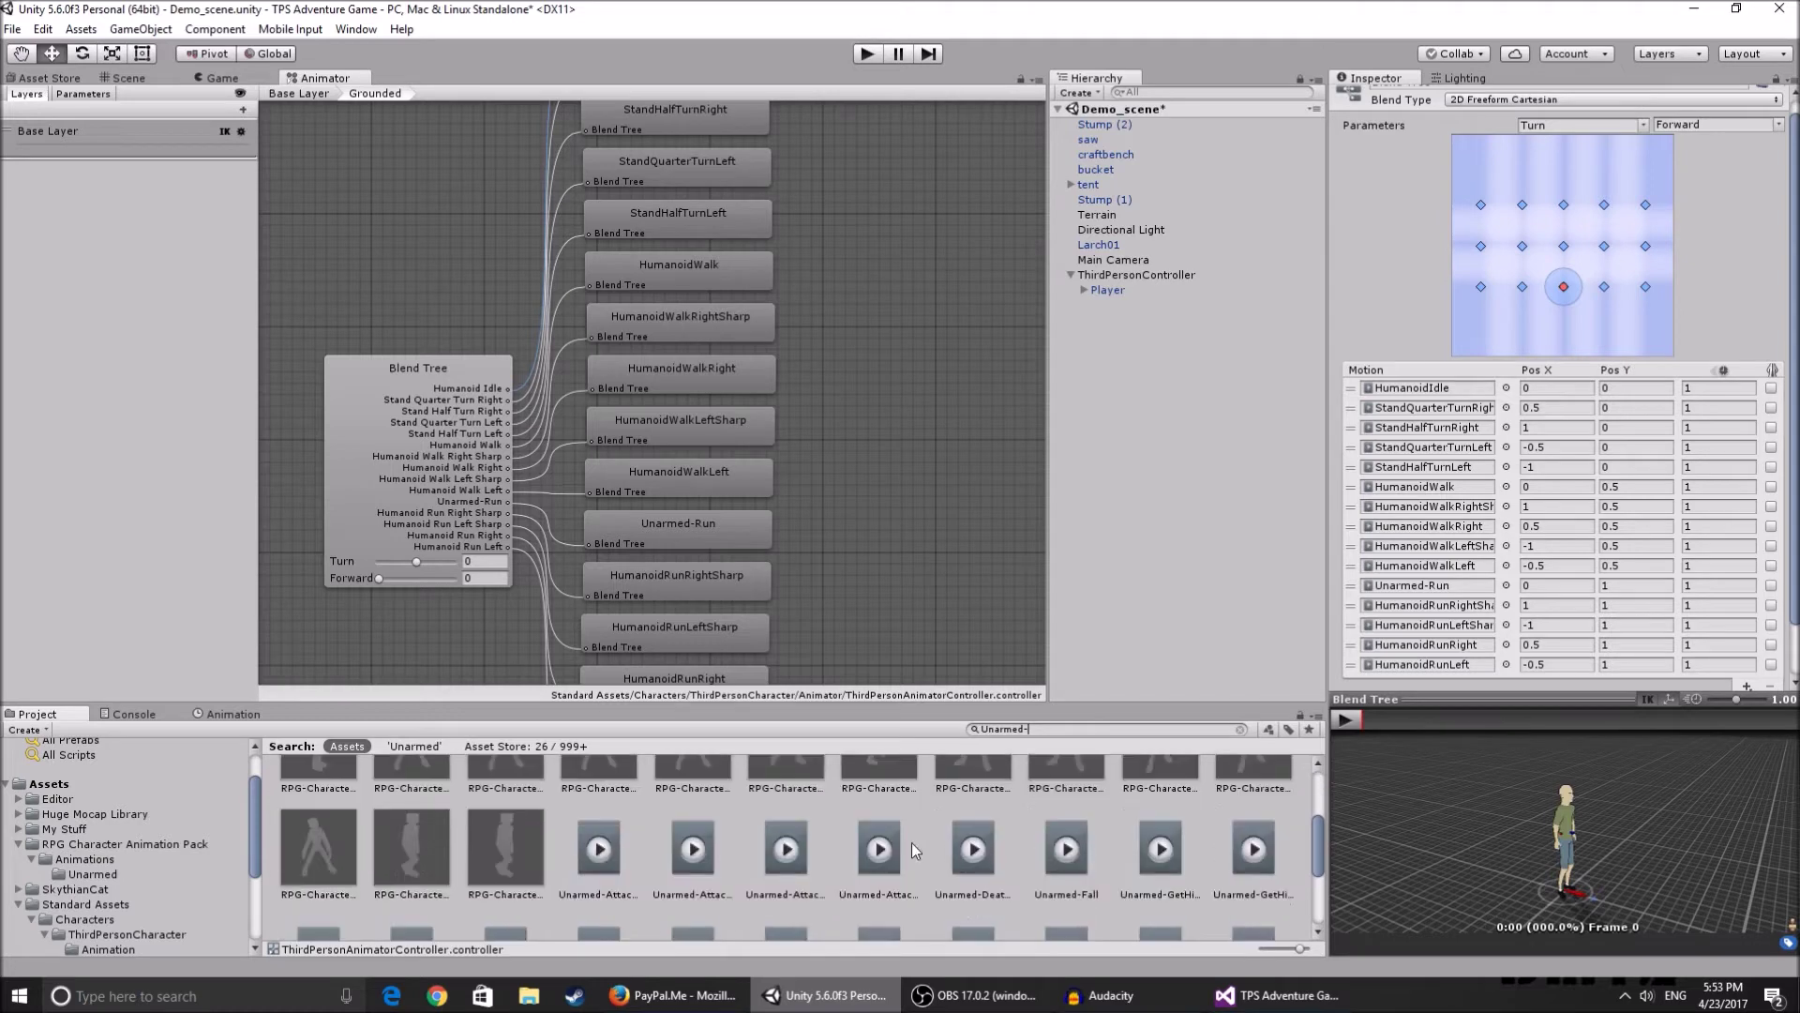
scroll(577, 812, "down", 2)
scroll(750, 815, "down", 3)
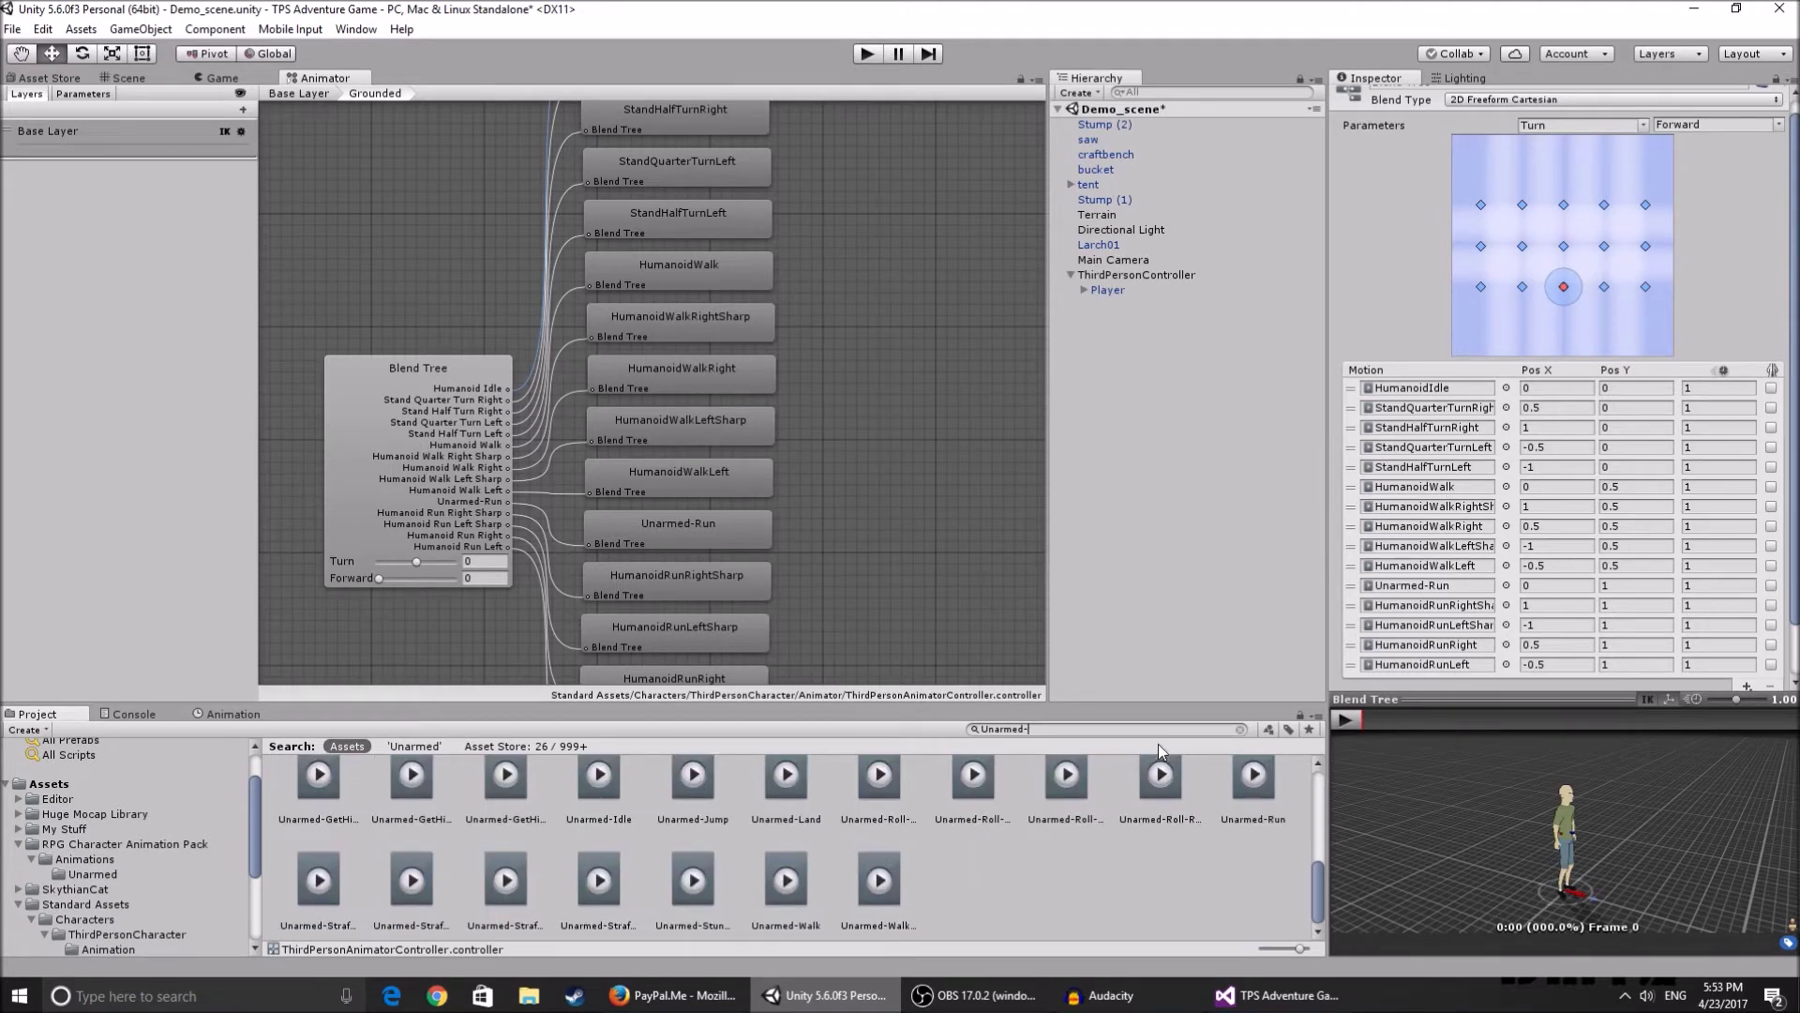
left_click(281, 868)
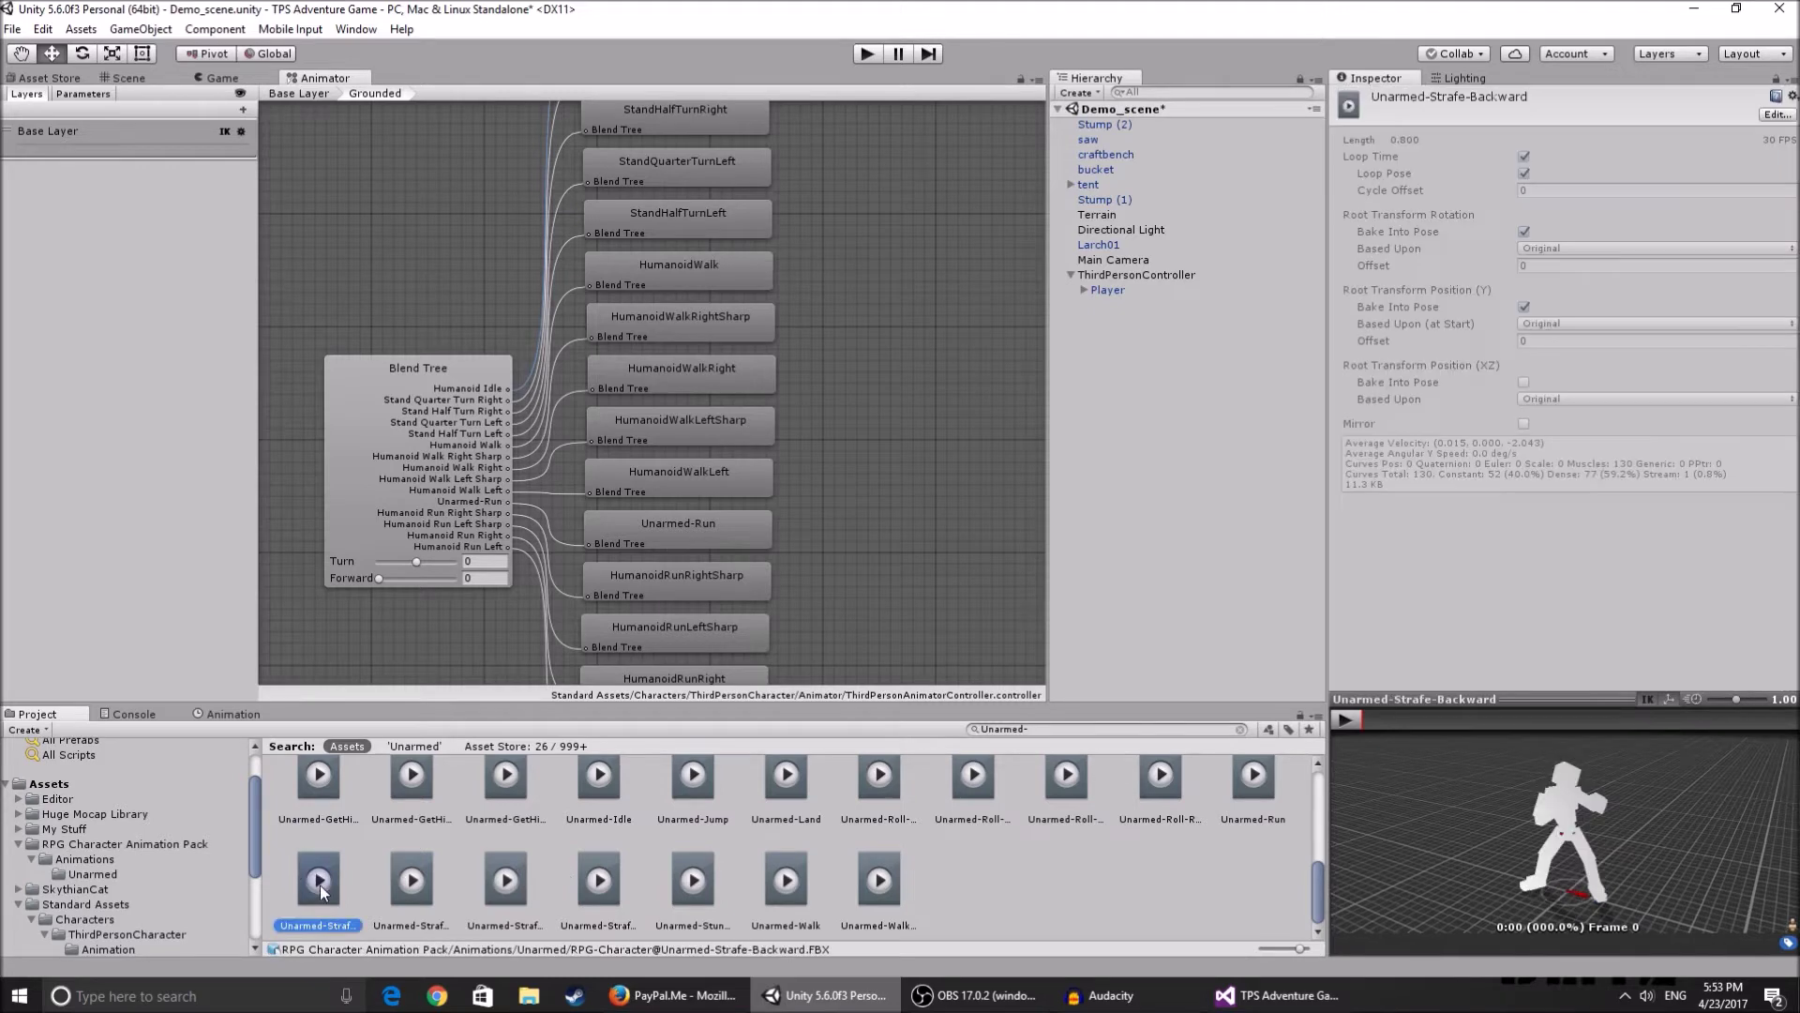
left_click(1345, 720)
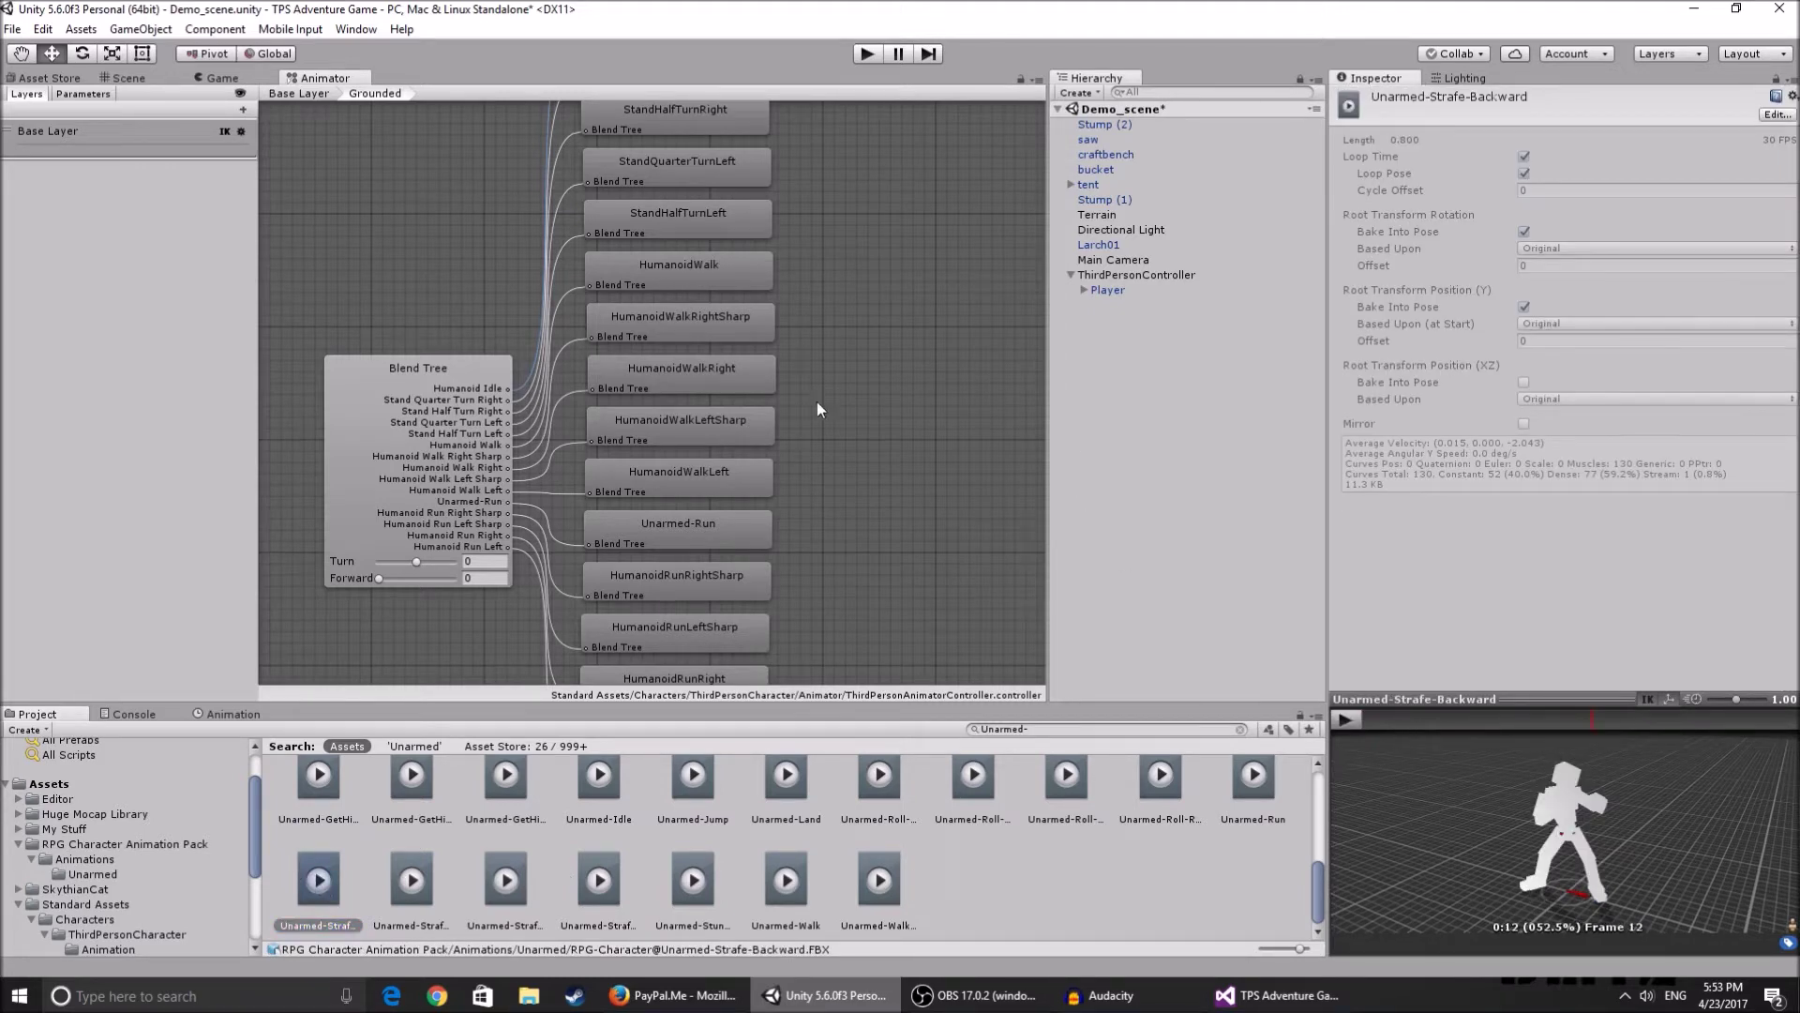
left_click(714, 517)
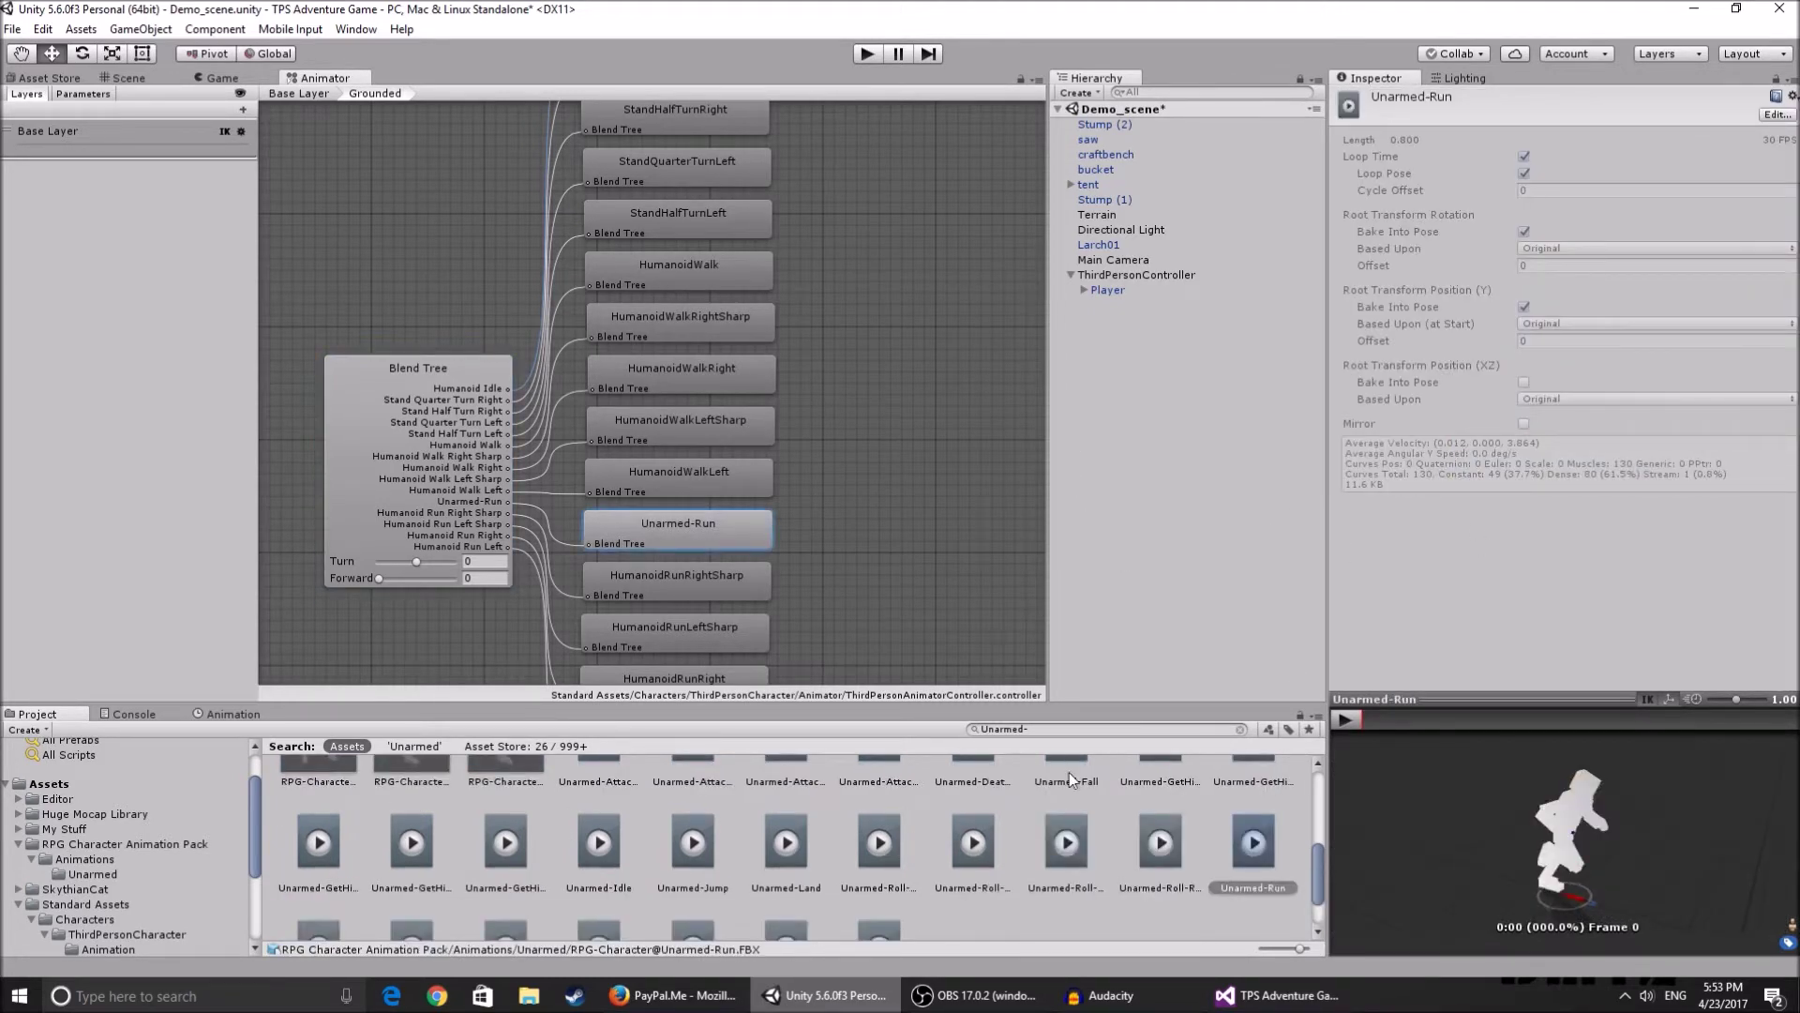
- Search for "Unarmed-Wal" and replace the blend tree's HumanoidWalk motion with the Unarmed-Walk clip
left_click(1079, 728)
left_click(1079, 728)
type("Wal")
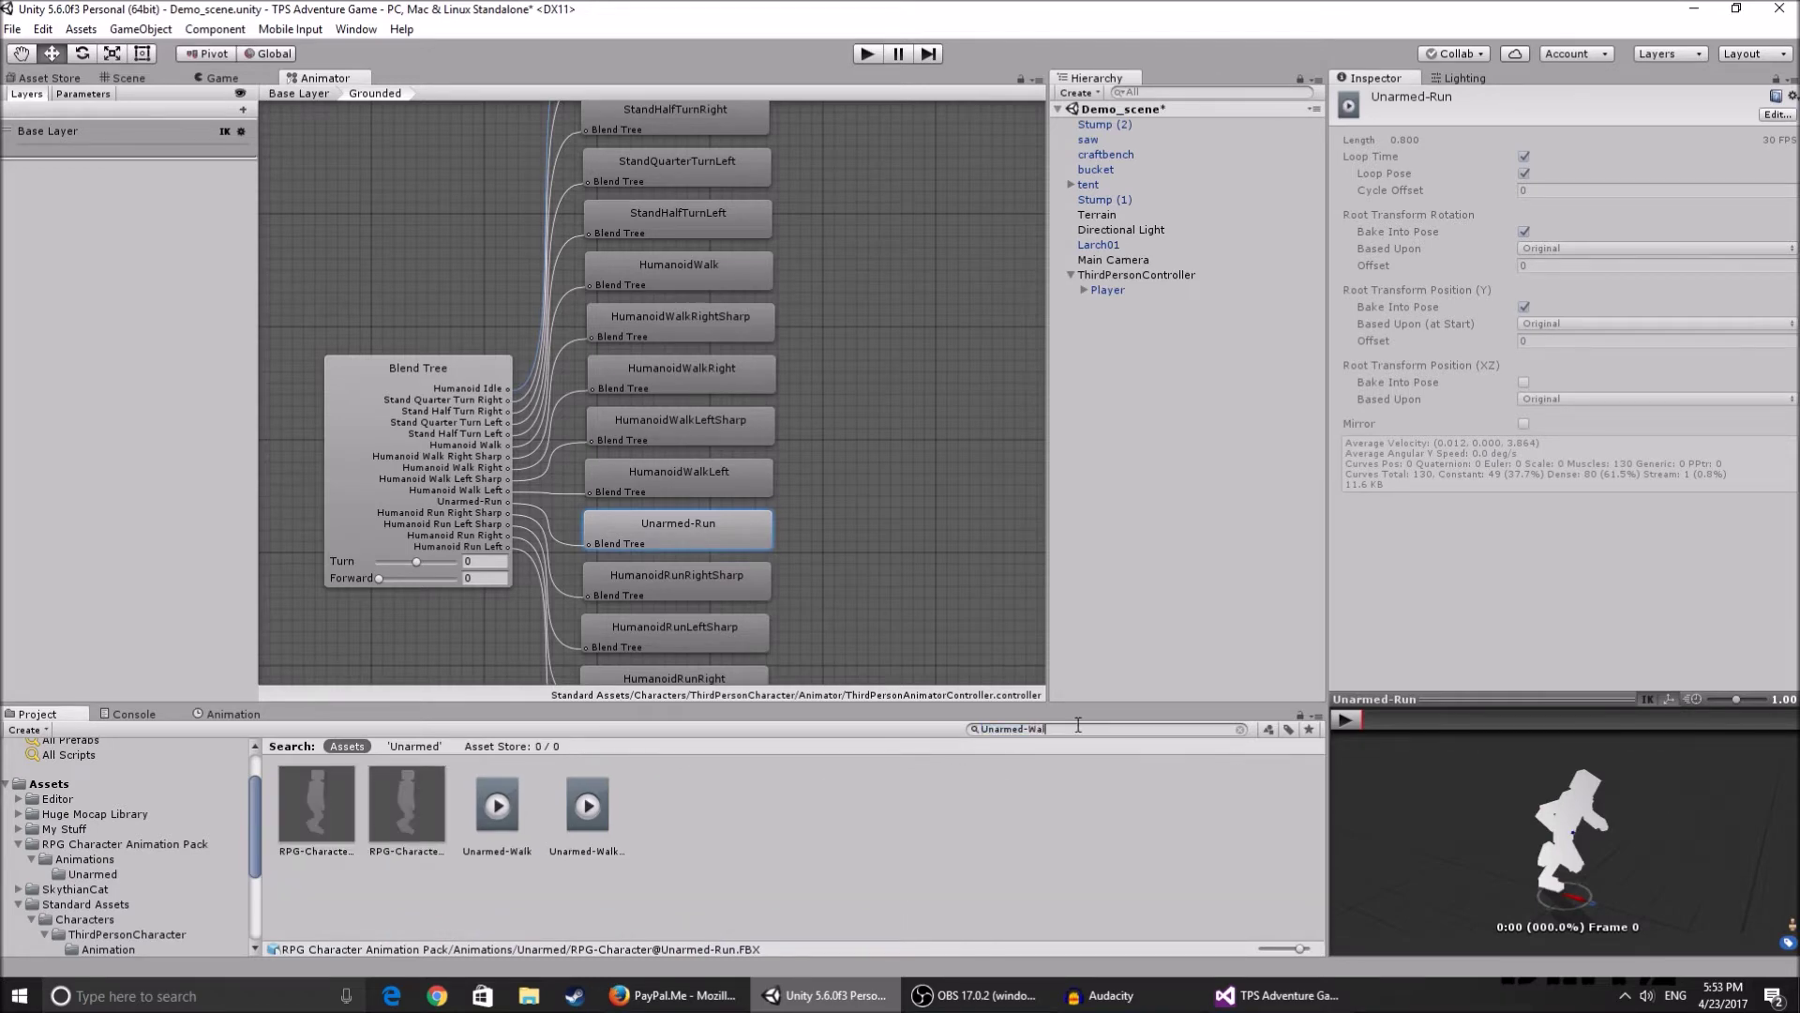
left_click(506, 802)
left_click(591, 798)
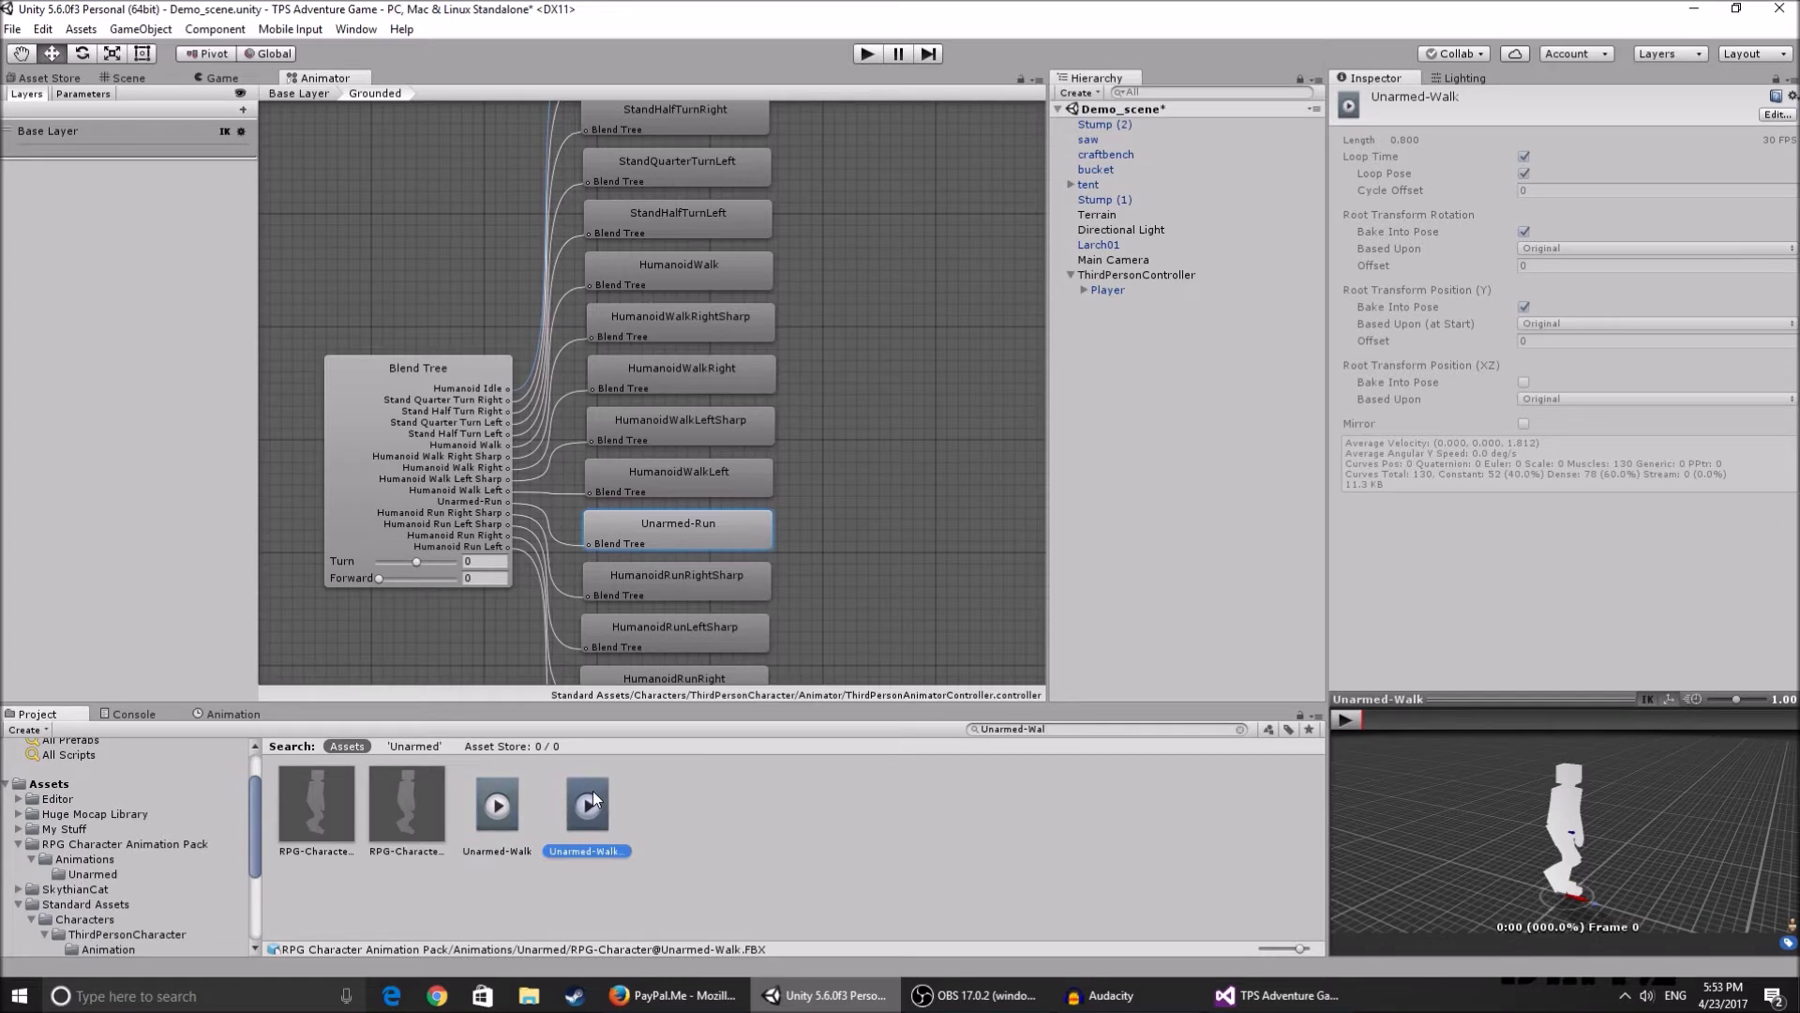
left_click(504, 804)
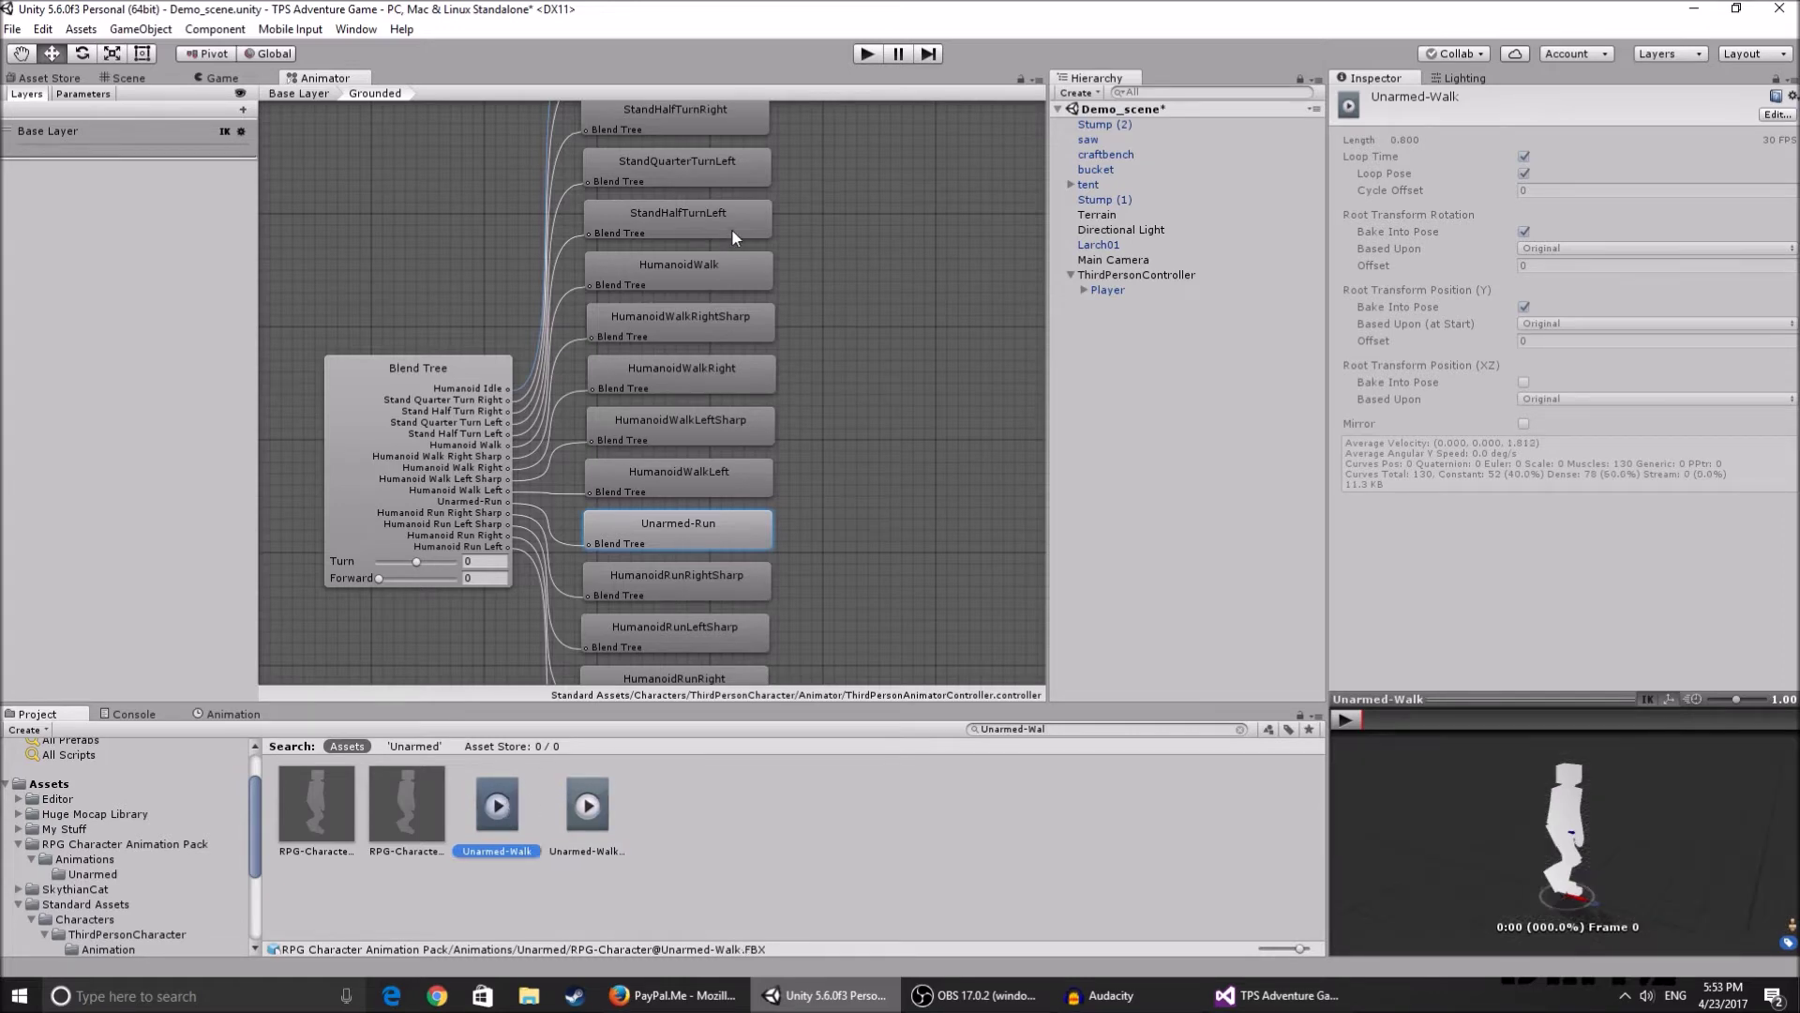
left_click(472, 431)
left_click_drag(497, 811, 1463, 504)
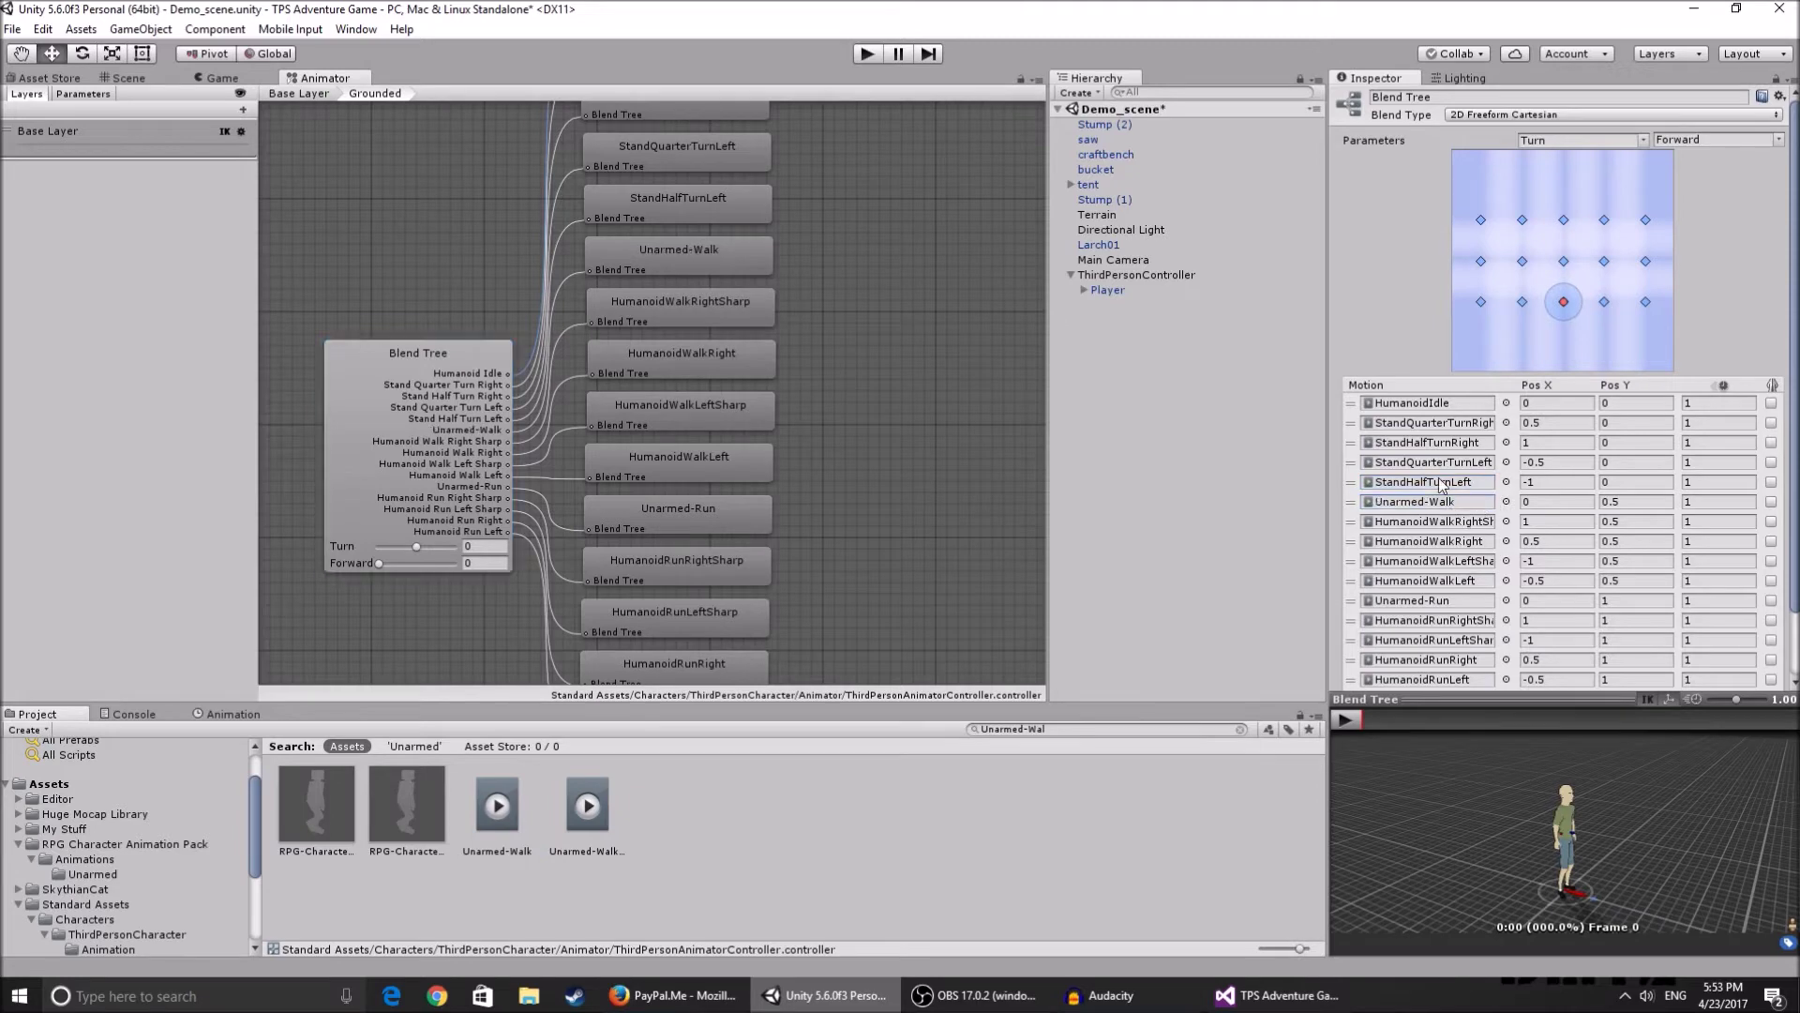
- Play-test the character's running in all directions to check the new motions, and stop the game
left_click(867, 53)
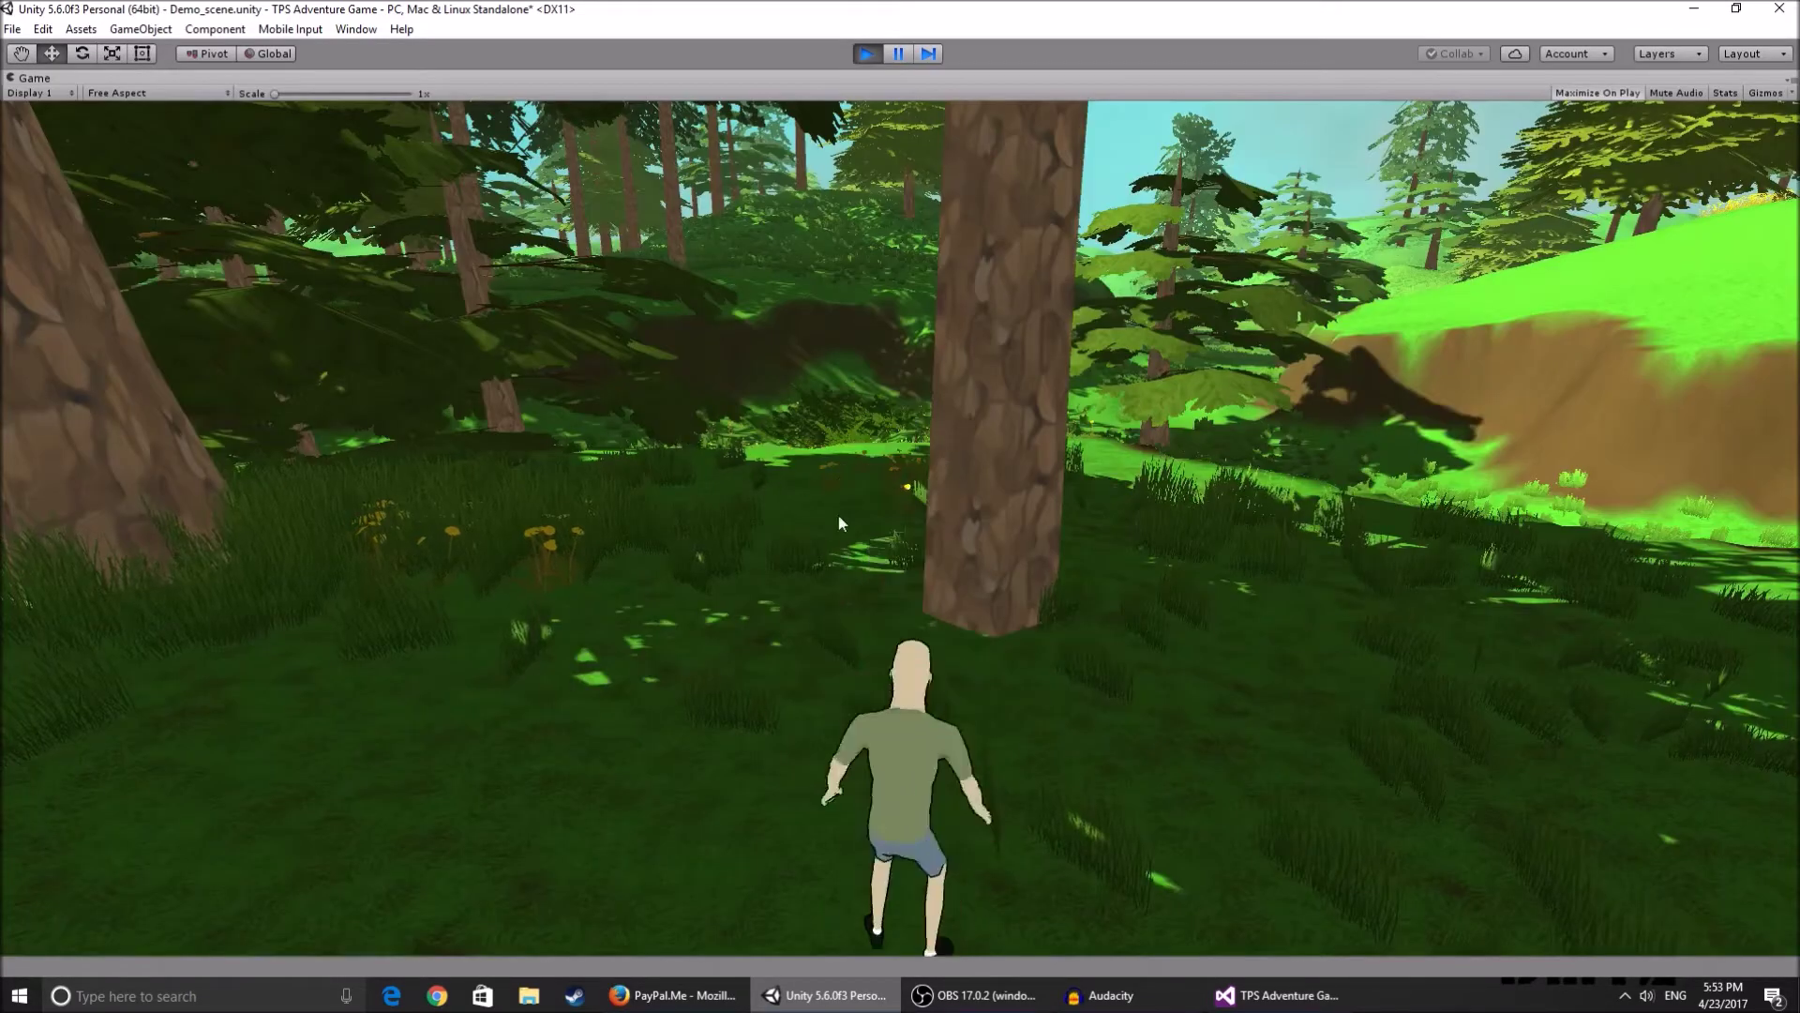
key("w")
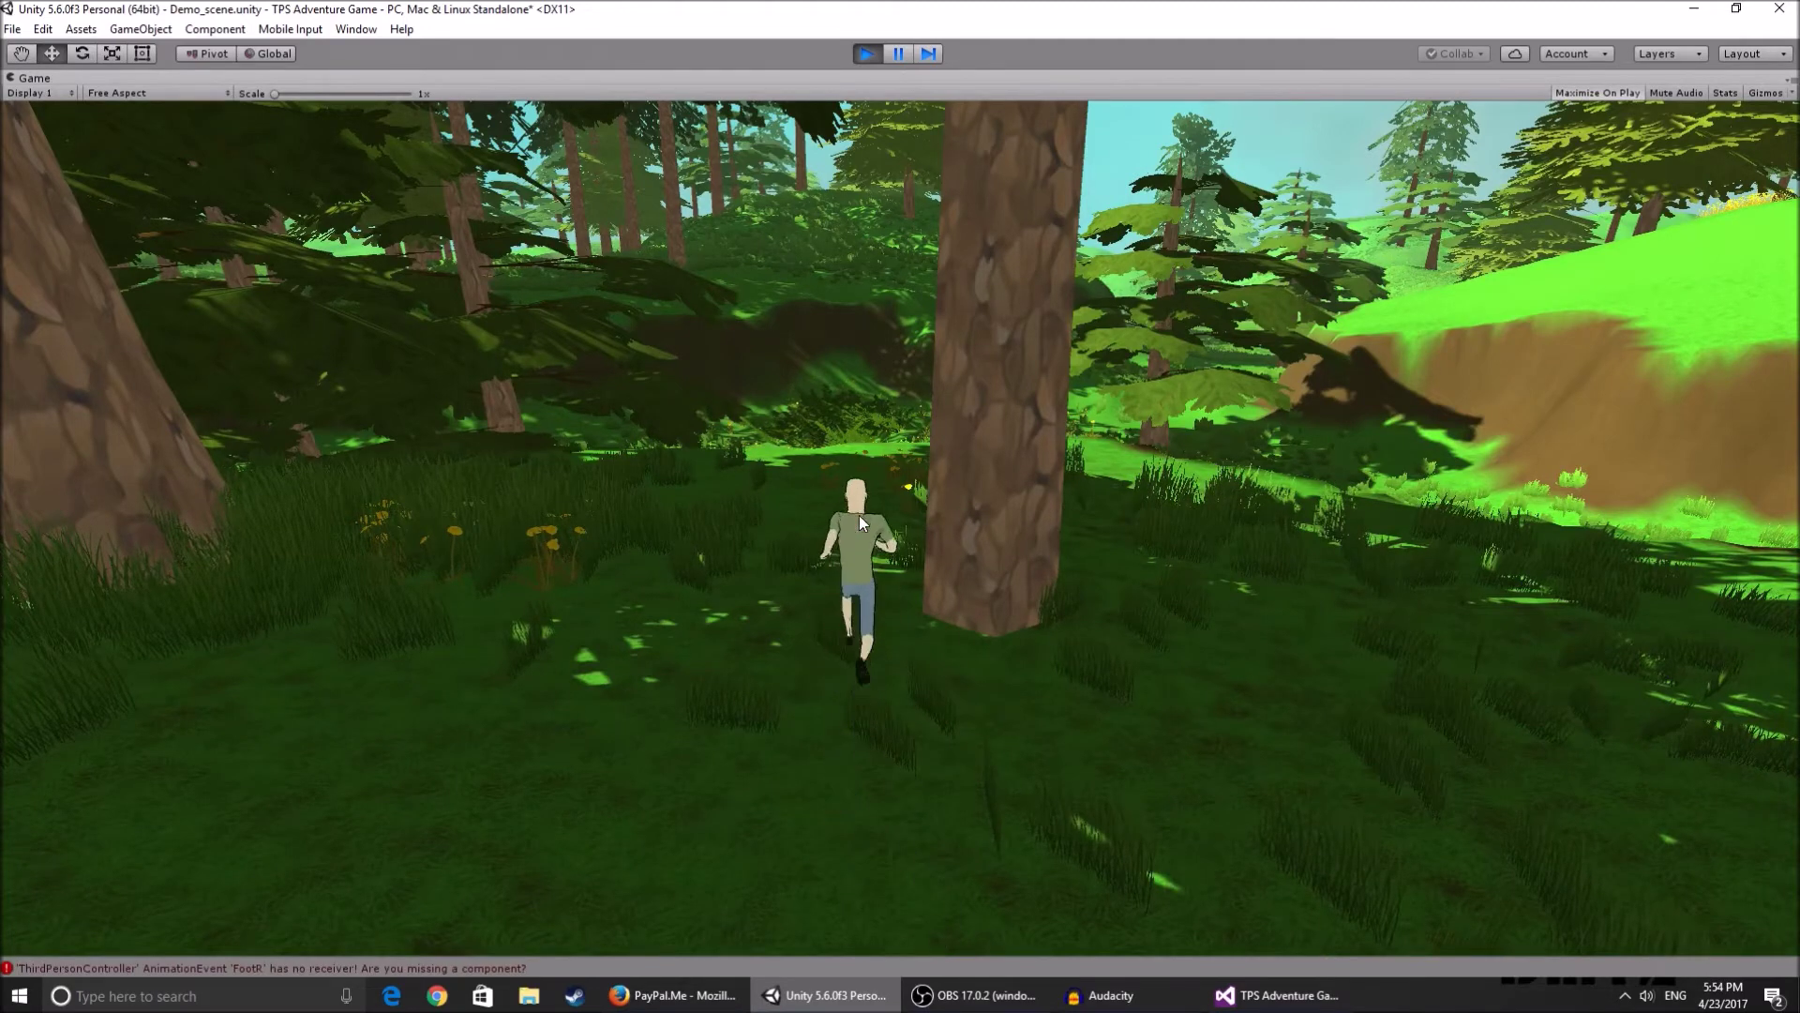
key("s")
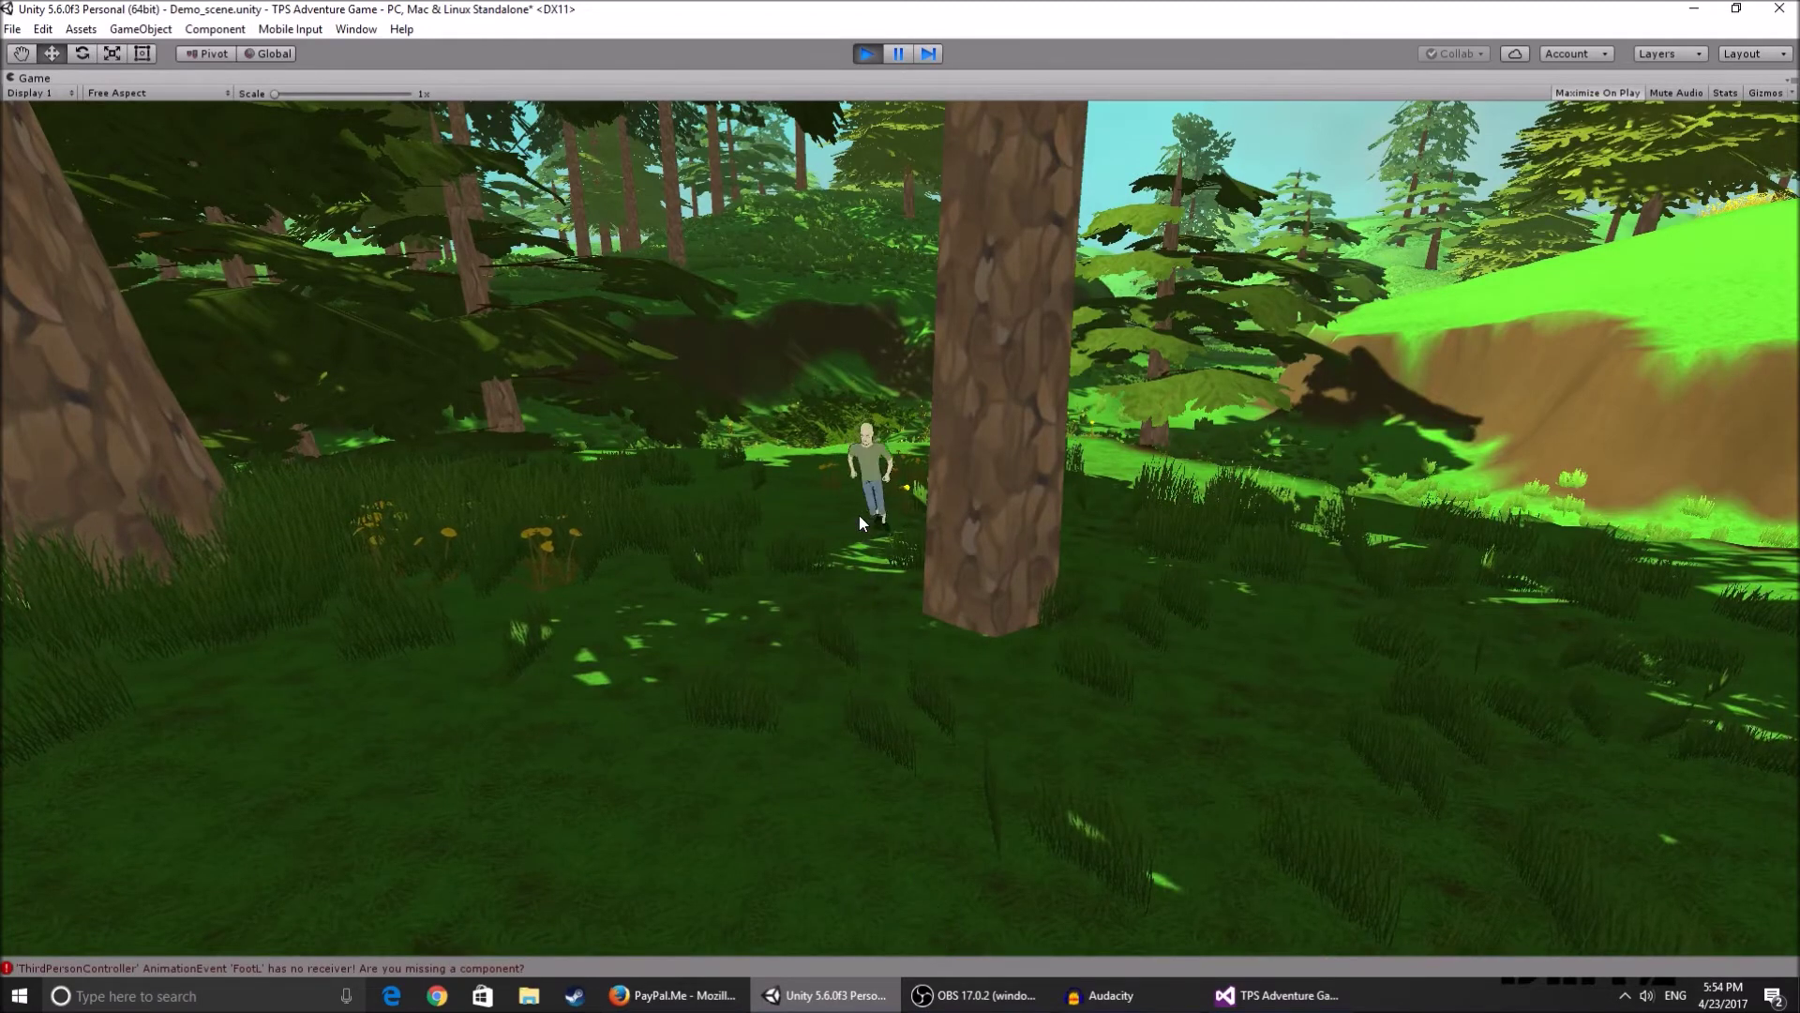
key("d")
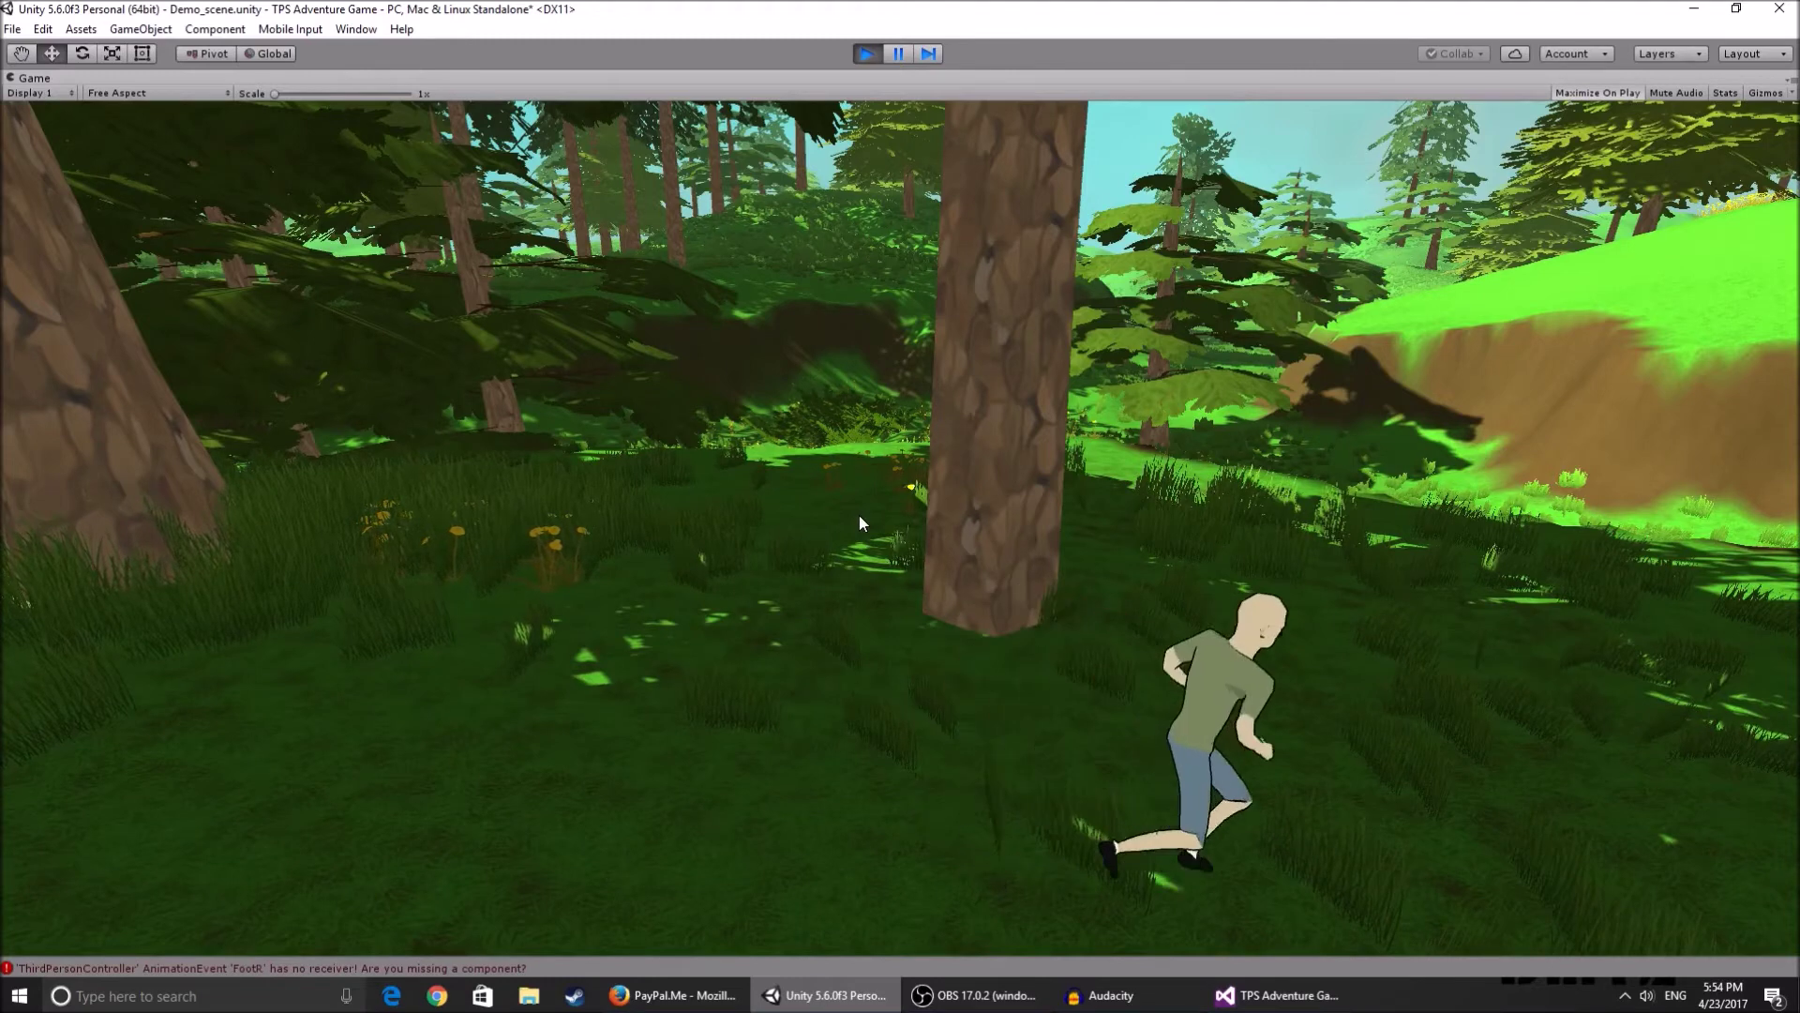
key("w")
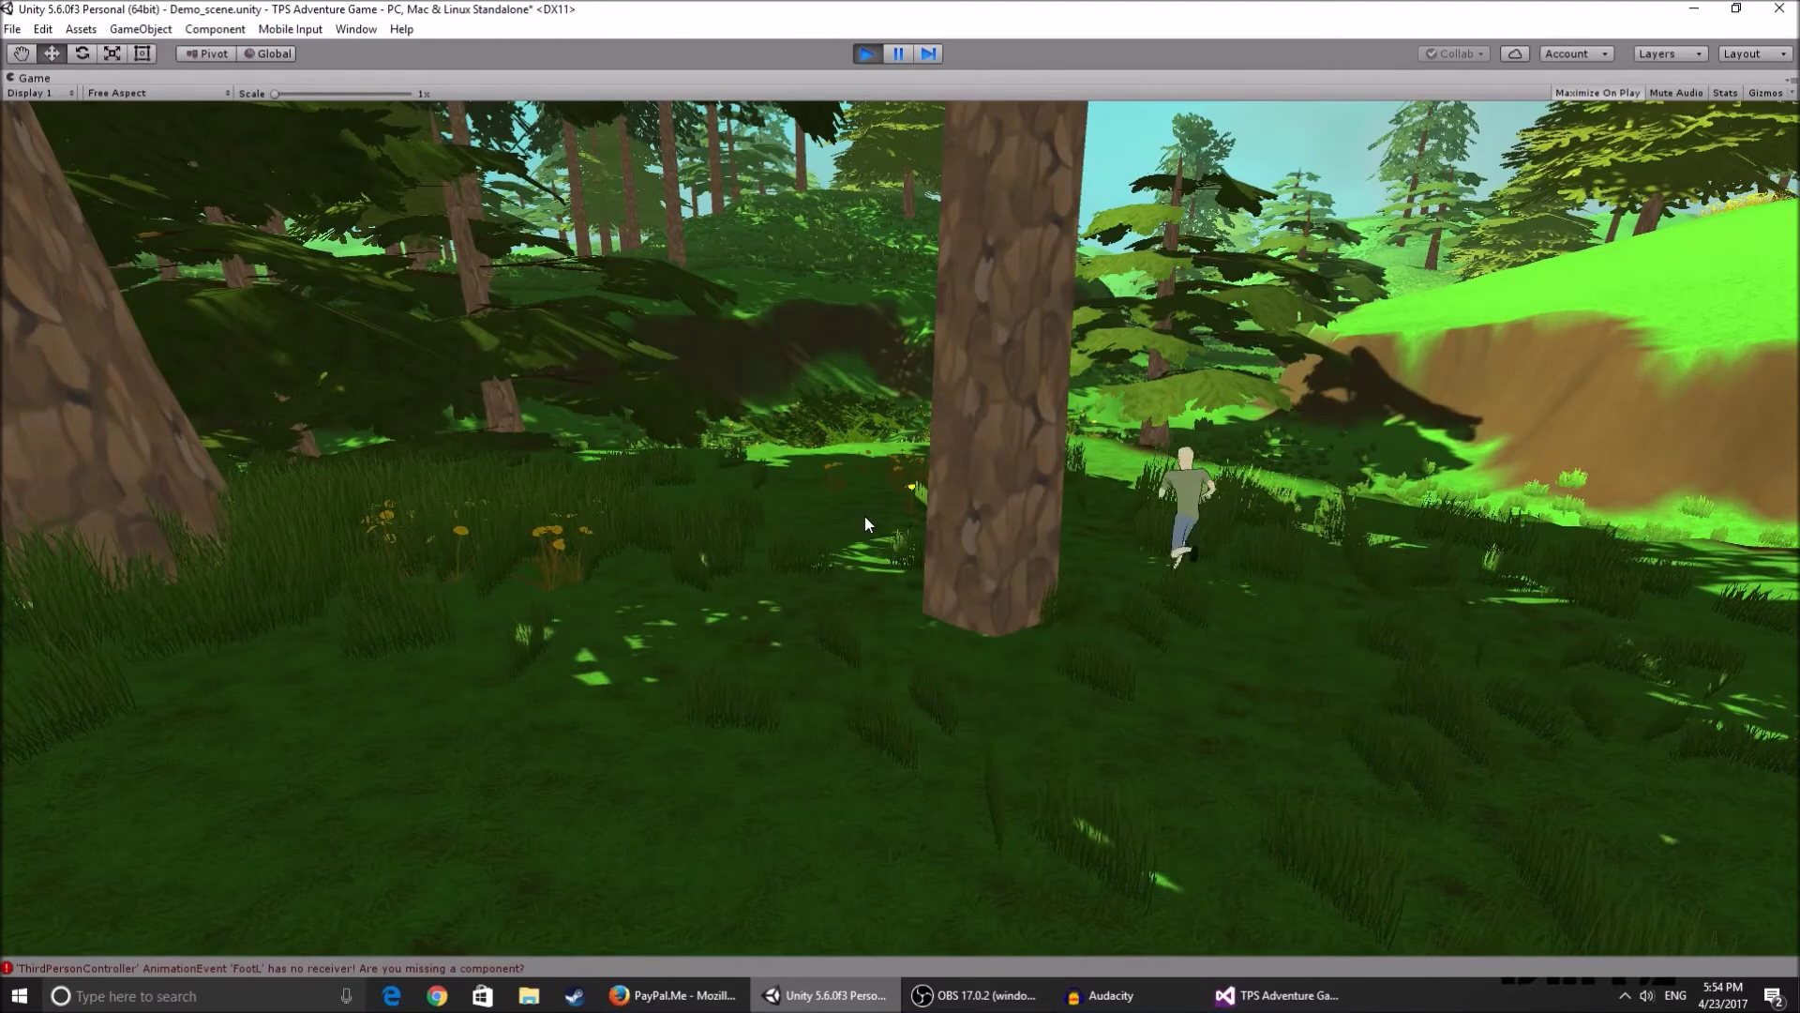
key("a")
key("a")
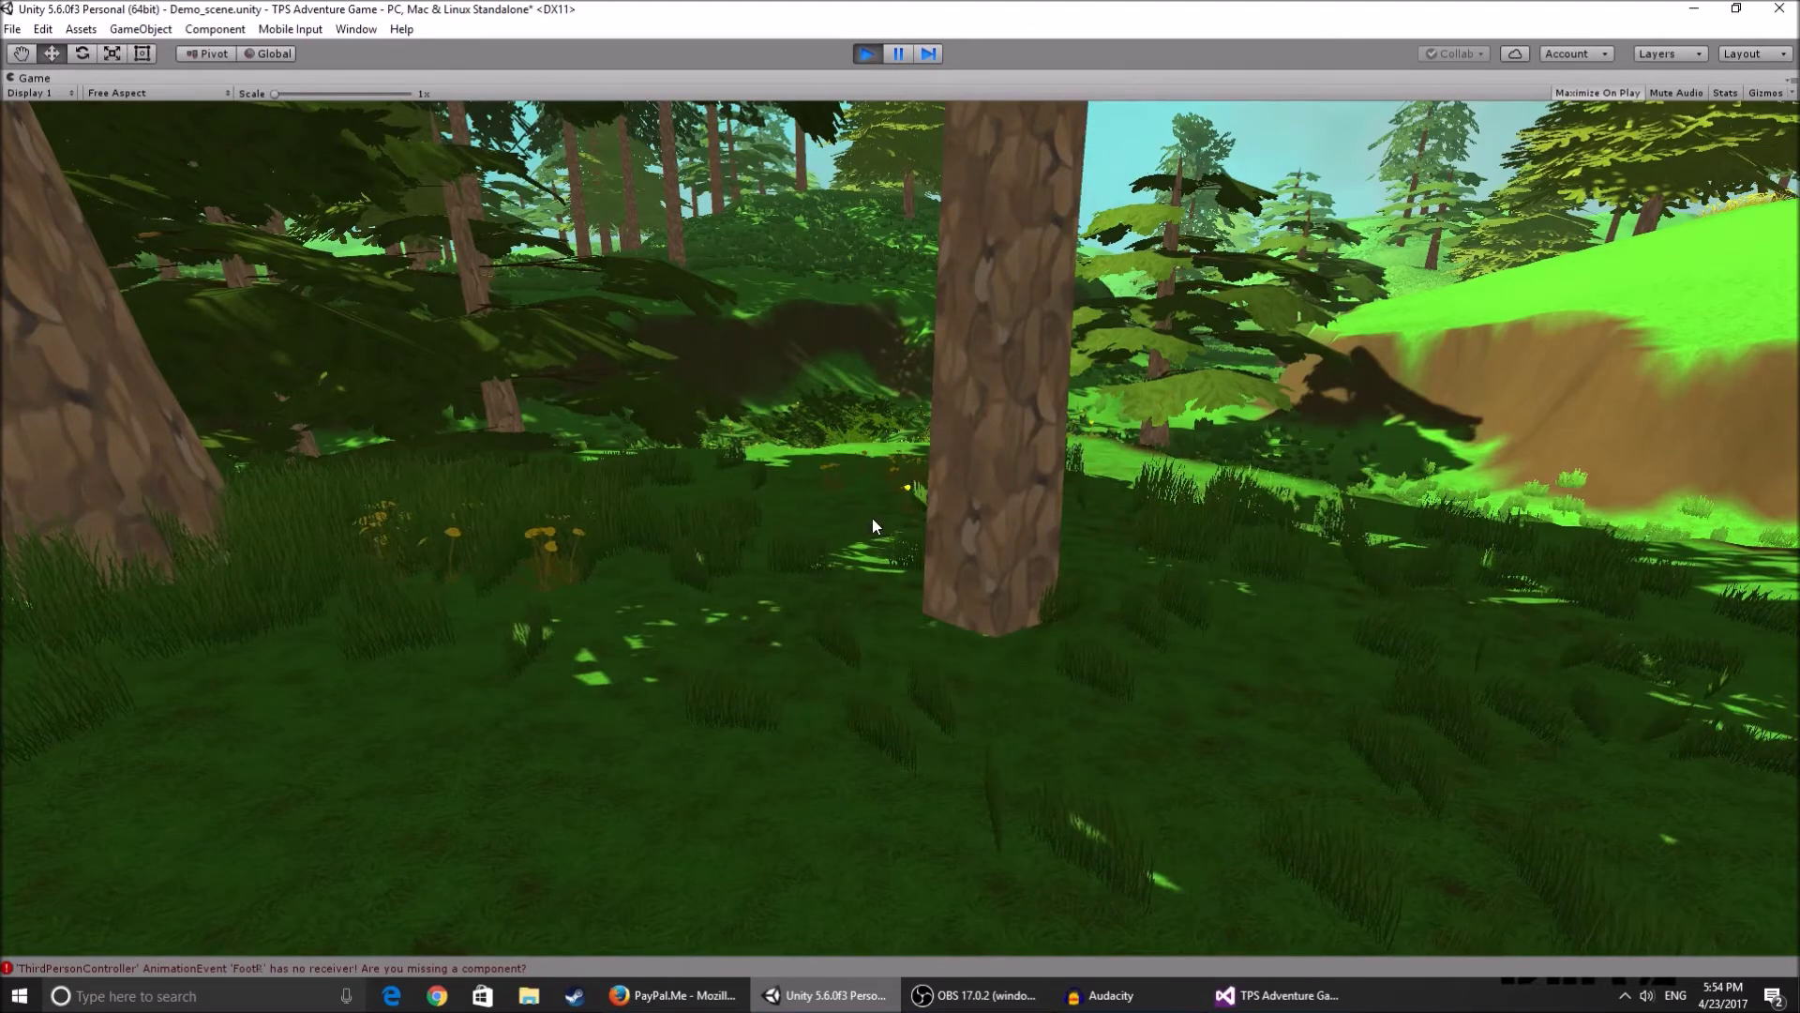
key("s")
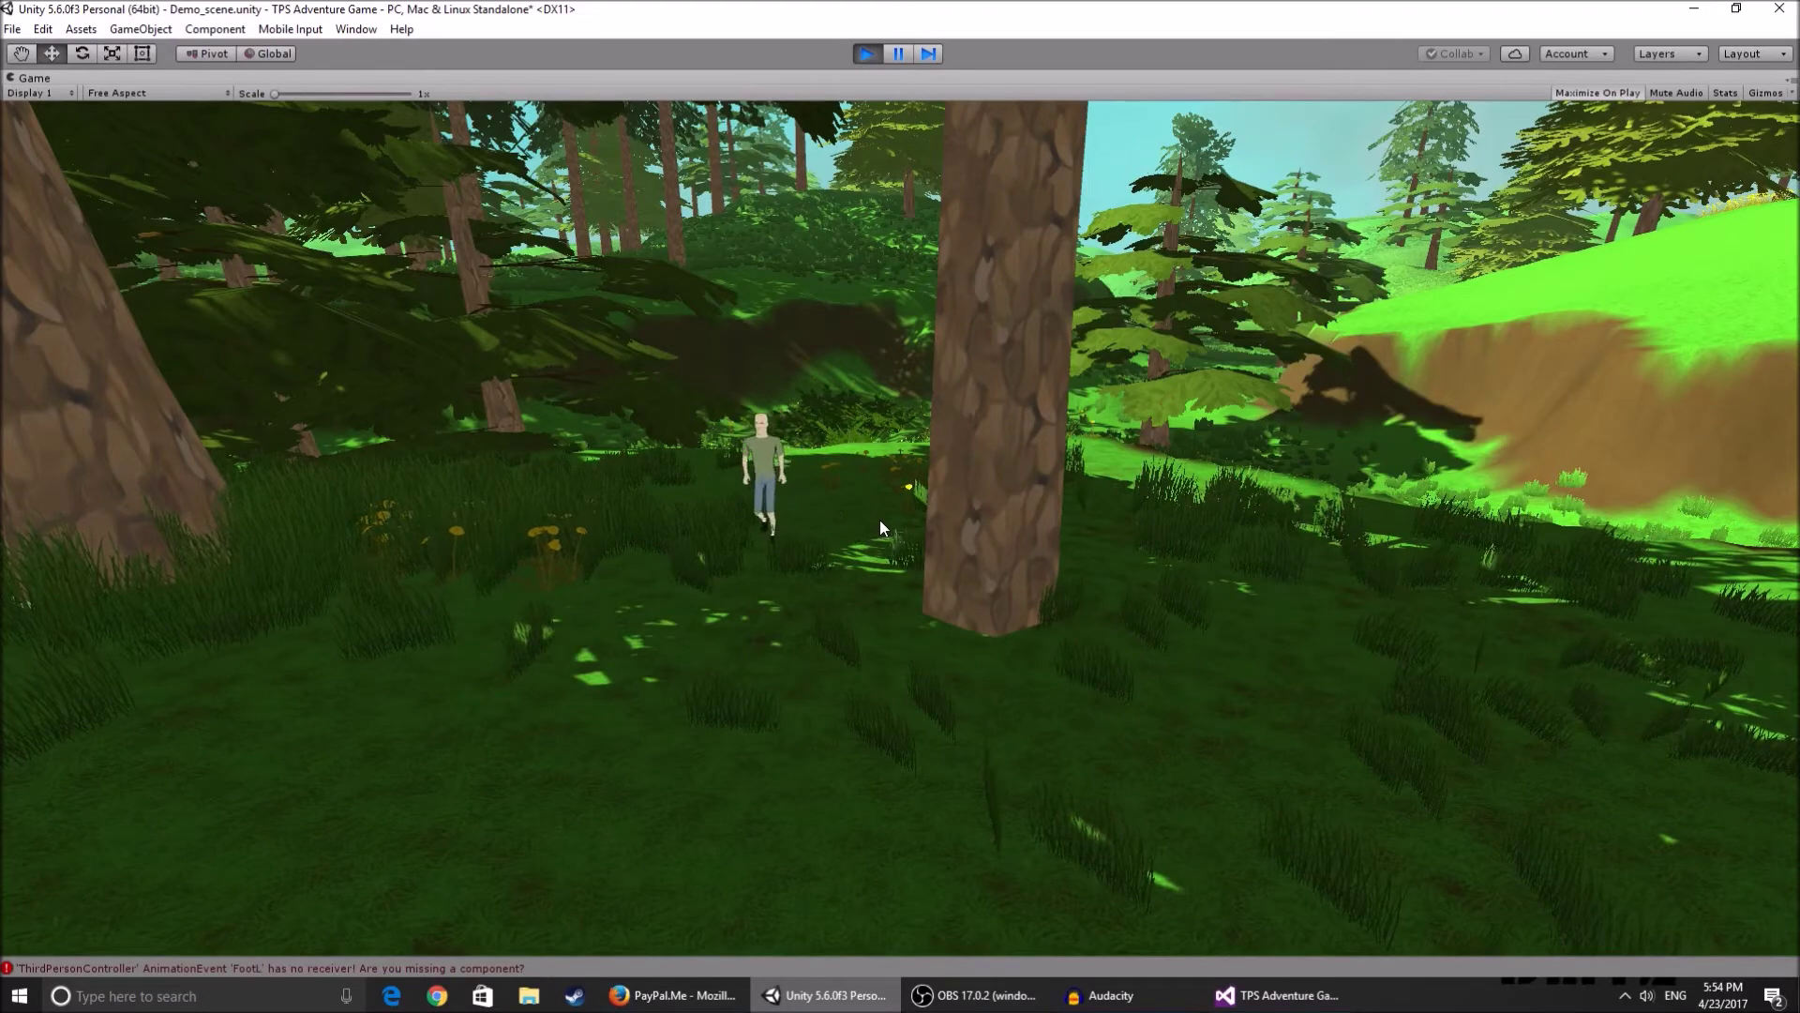
left_click(866, 54)
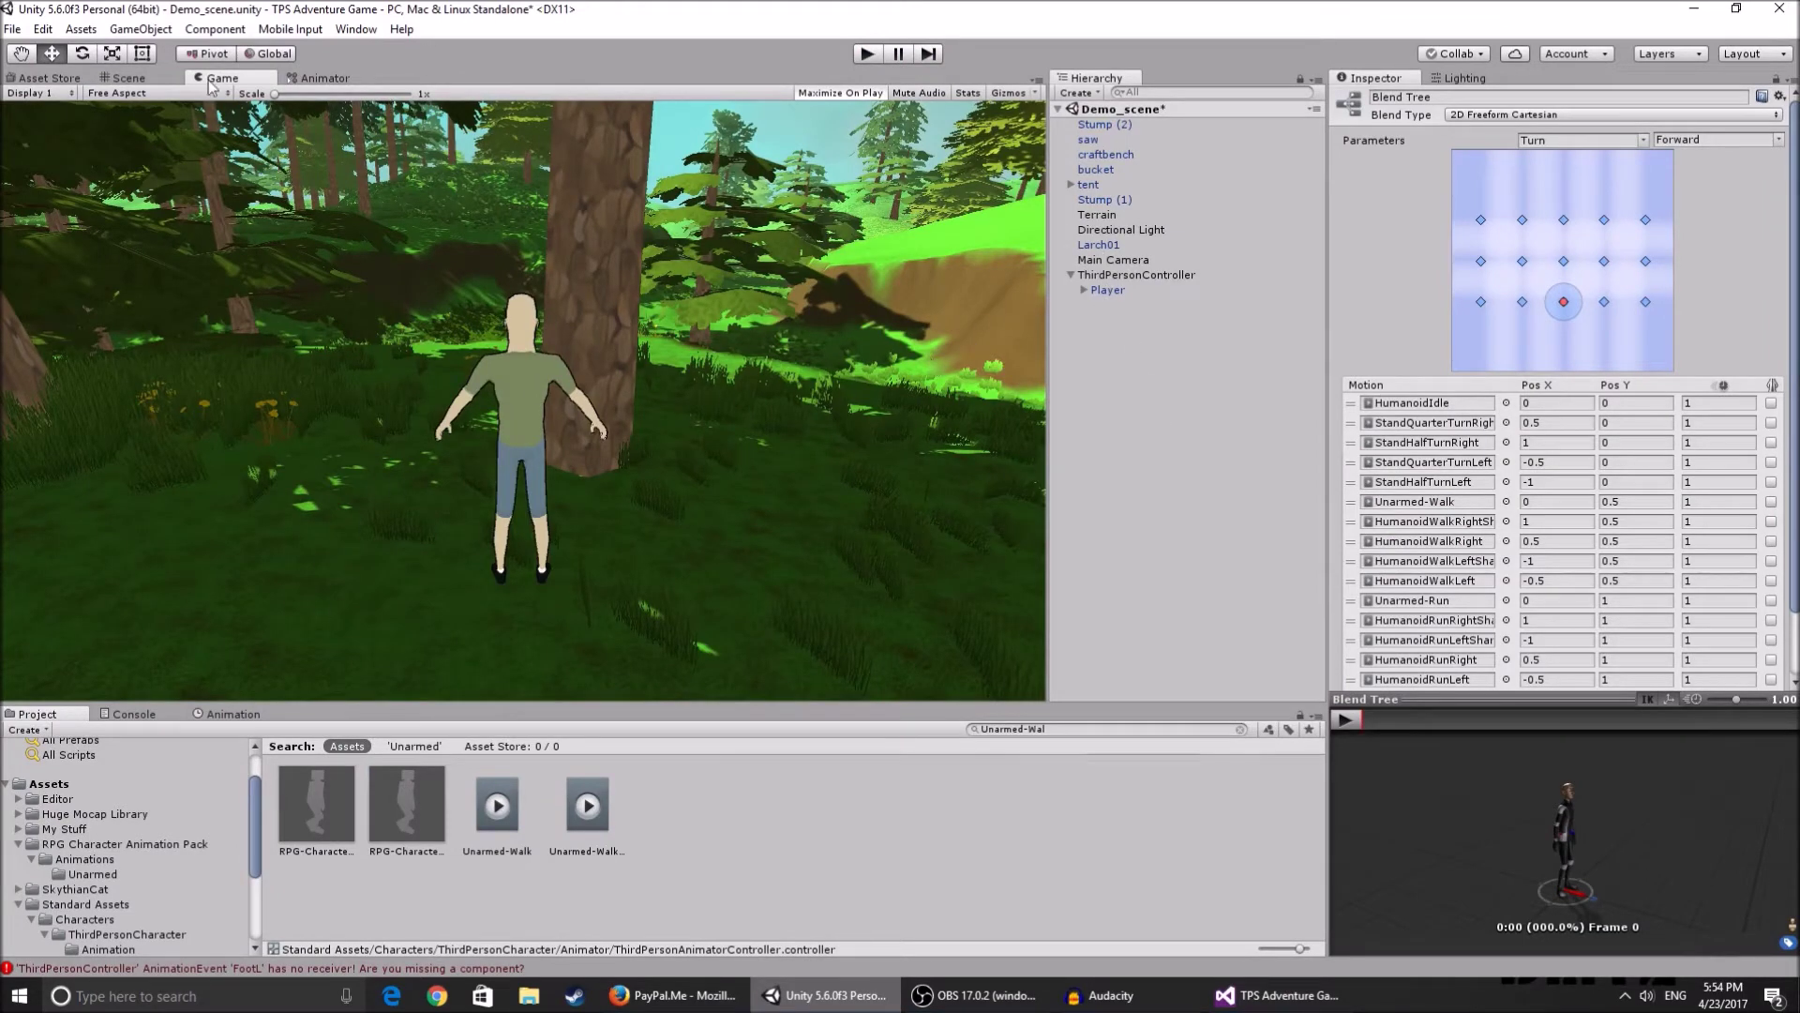
- Show the scene around the character and open the My Stuff > Scripts folder, collapsing the RPG Character Animation Pack and Standard Assets folders
left_click(127, 78)
left_click_drag(656, 282, 823, 281, "alt")
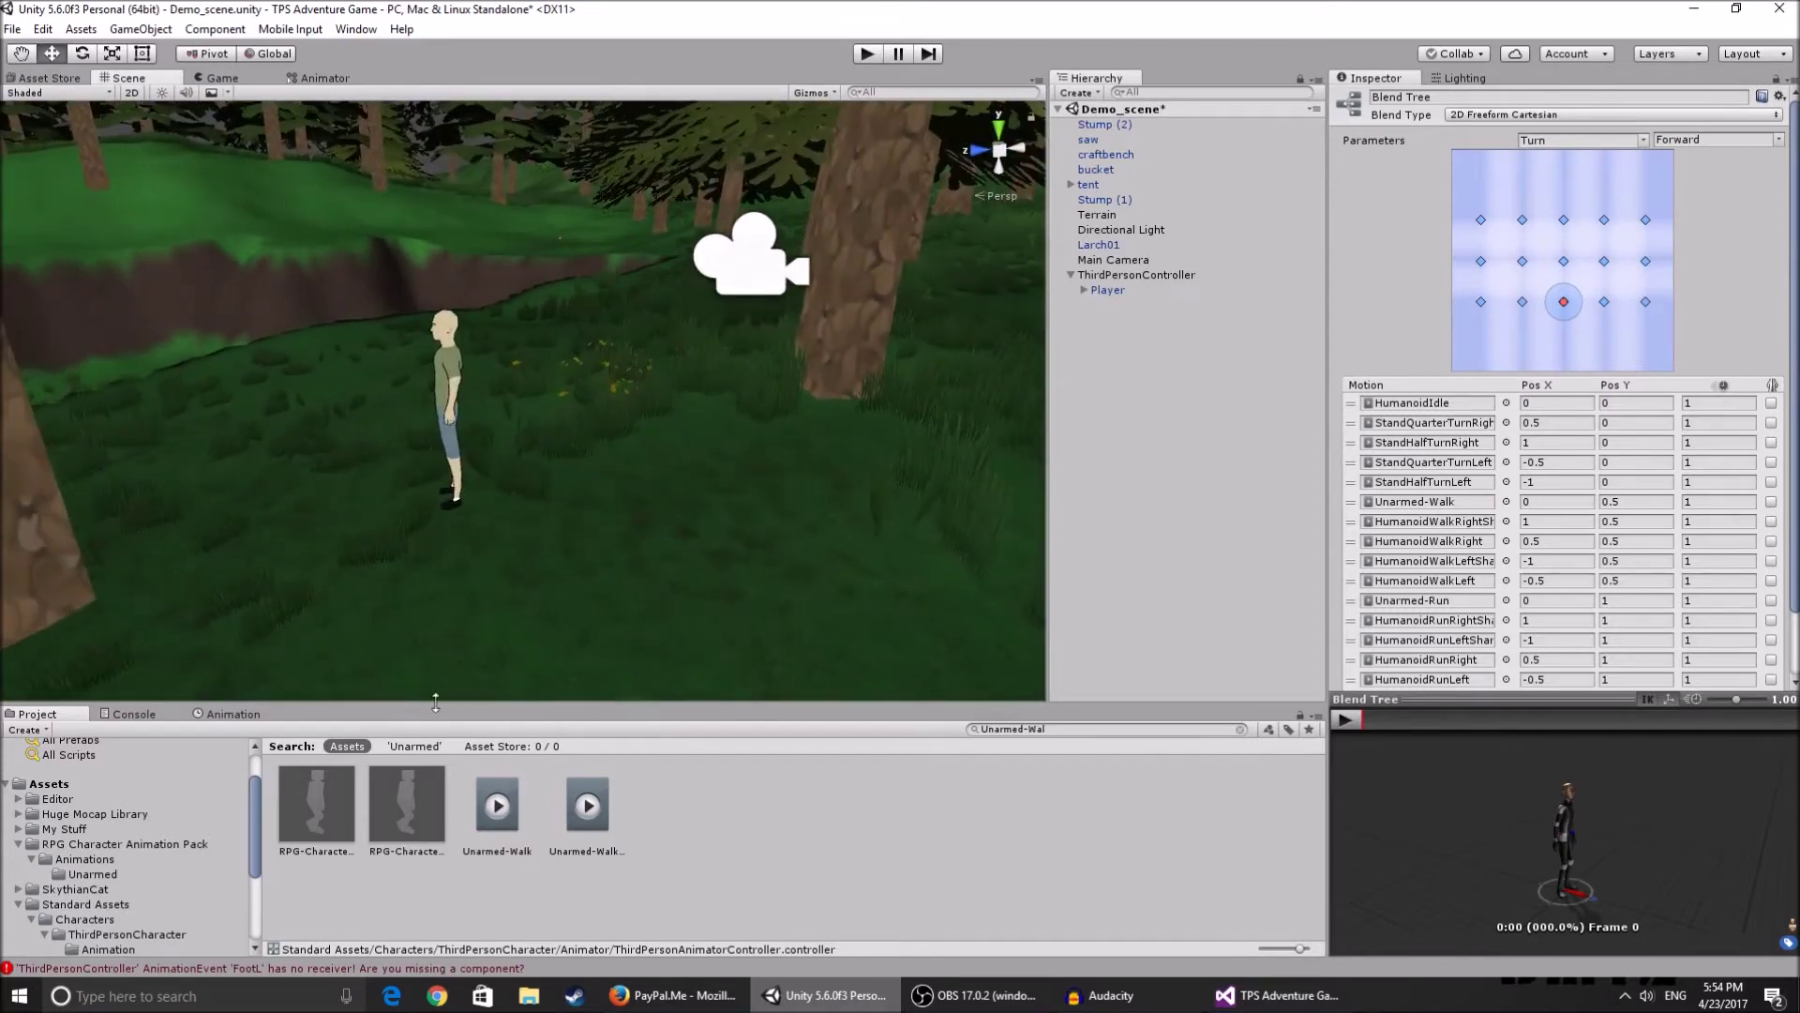
left_click(20, 844)
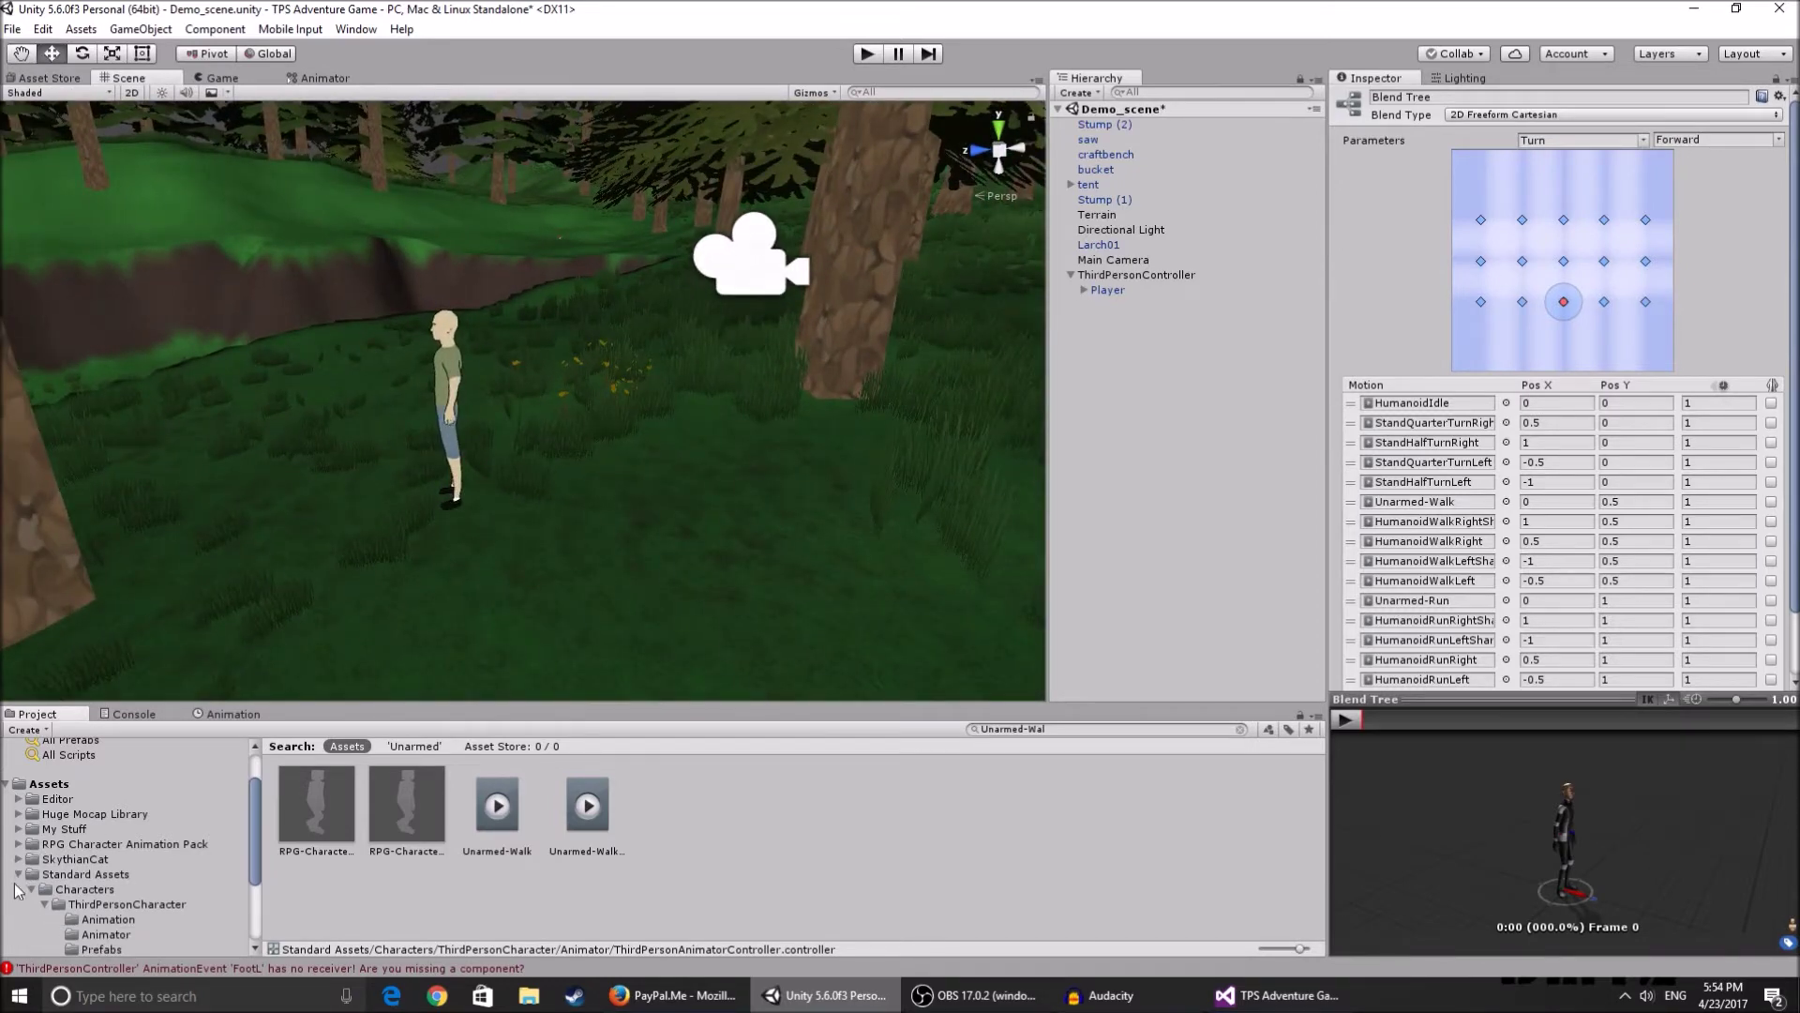
left_click(19, 874)
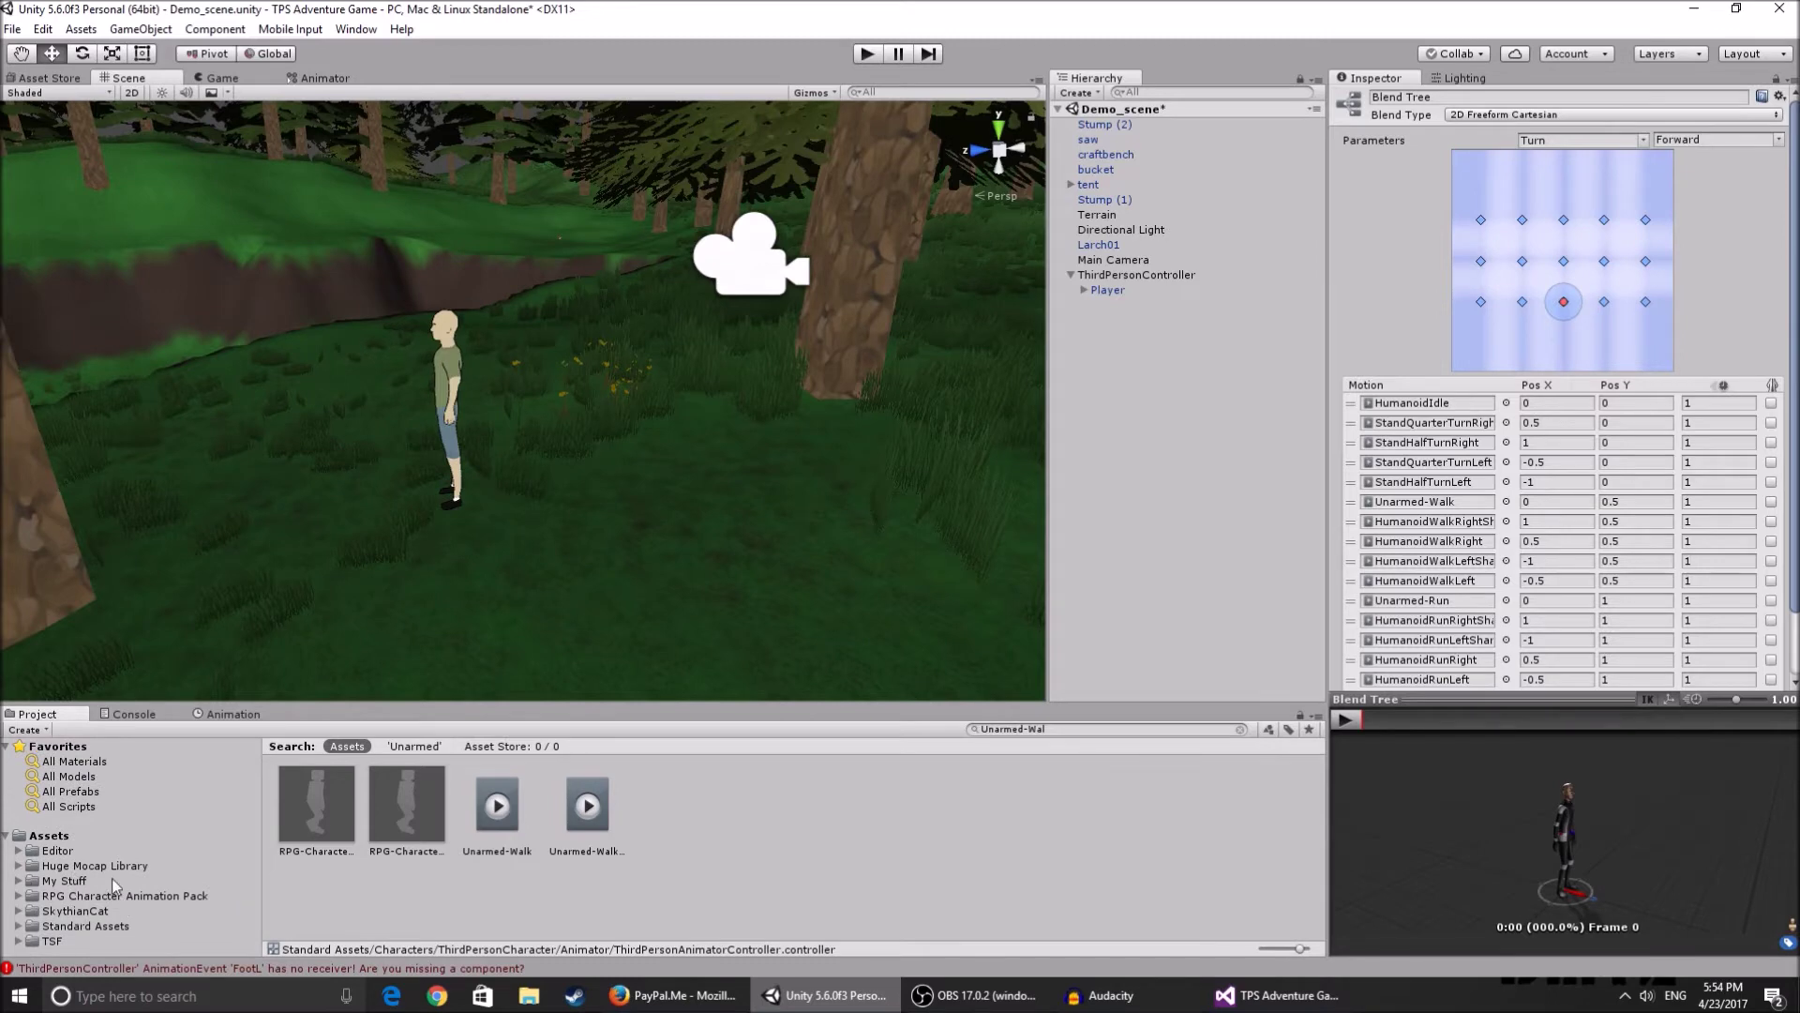
left_click(49, 922)
left_click(60, 878)
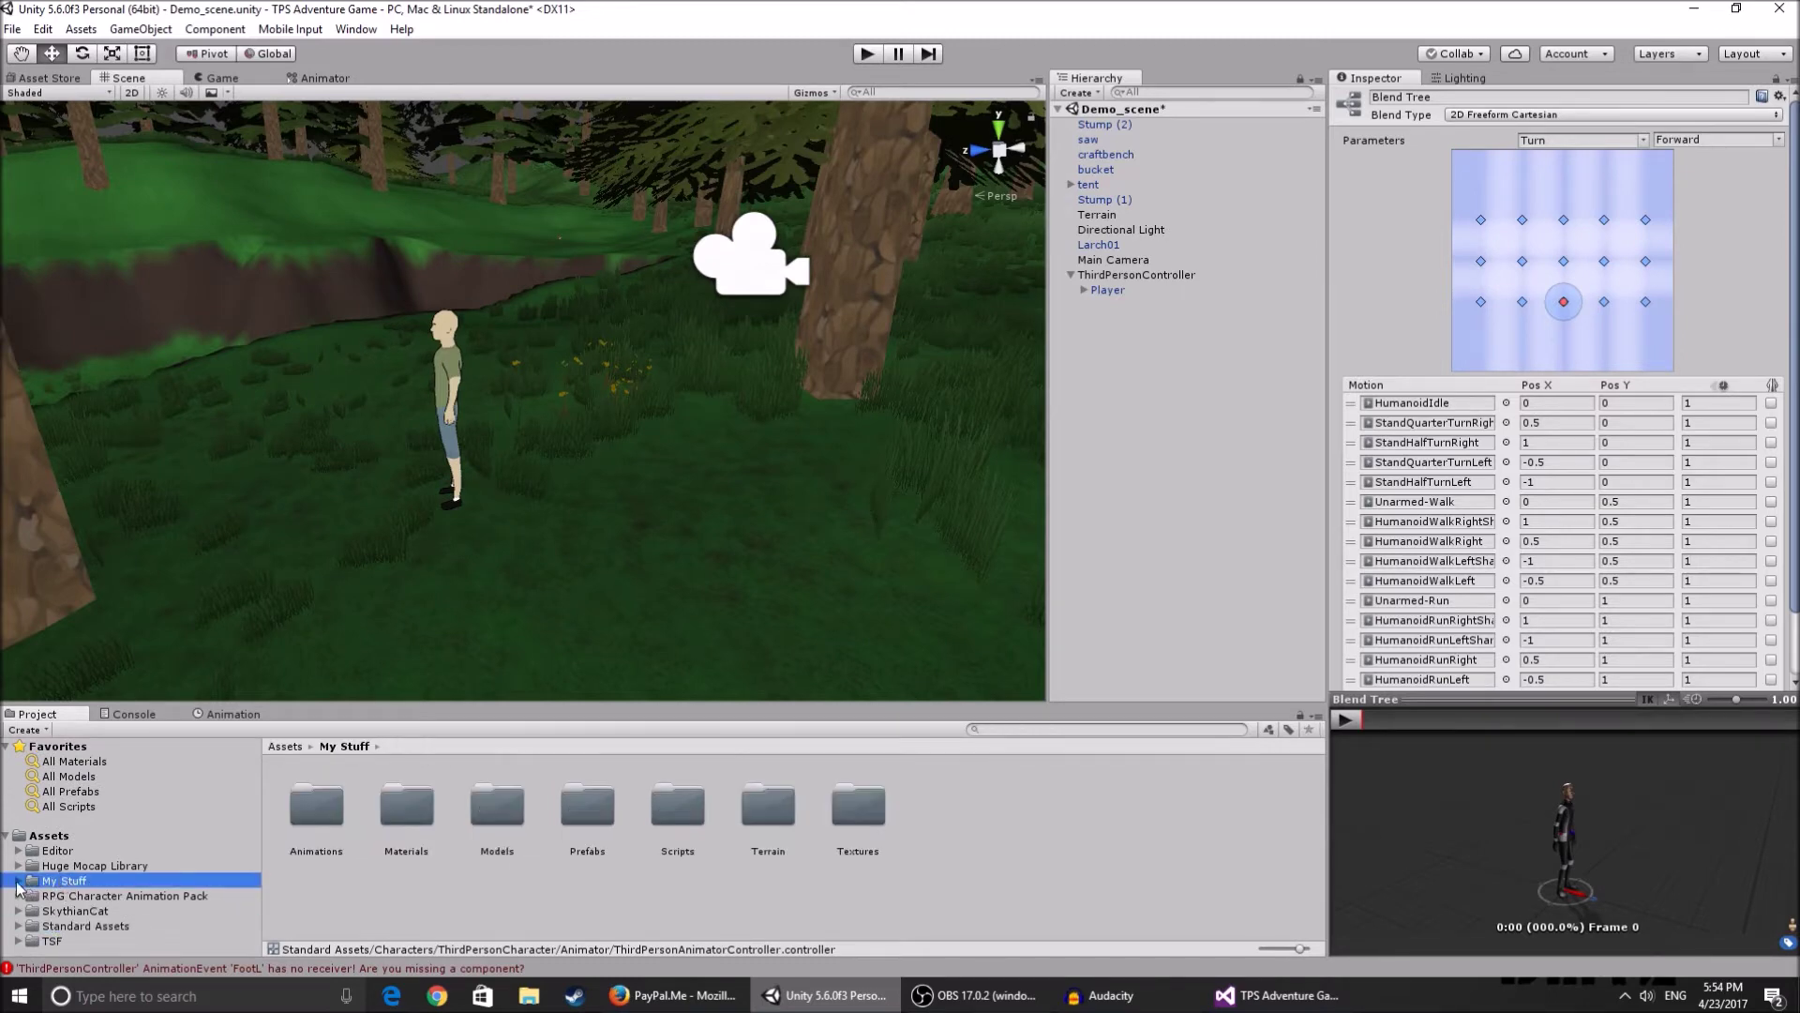
left_click(18, 881)
scroll(97, 914, "down", 3)
left_click(75, 855)
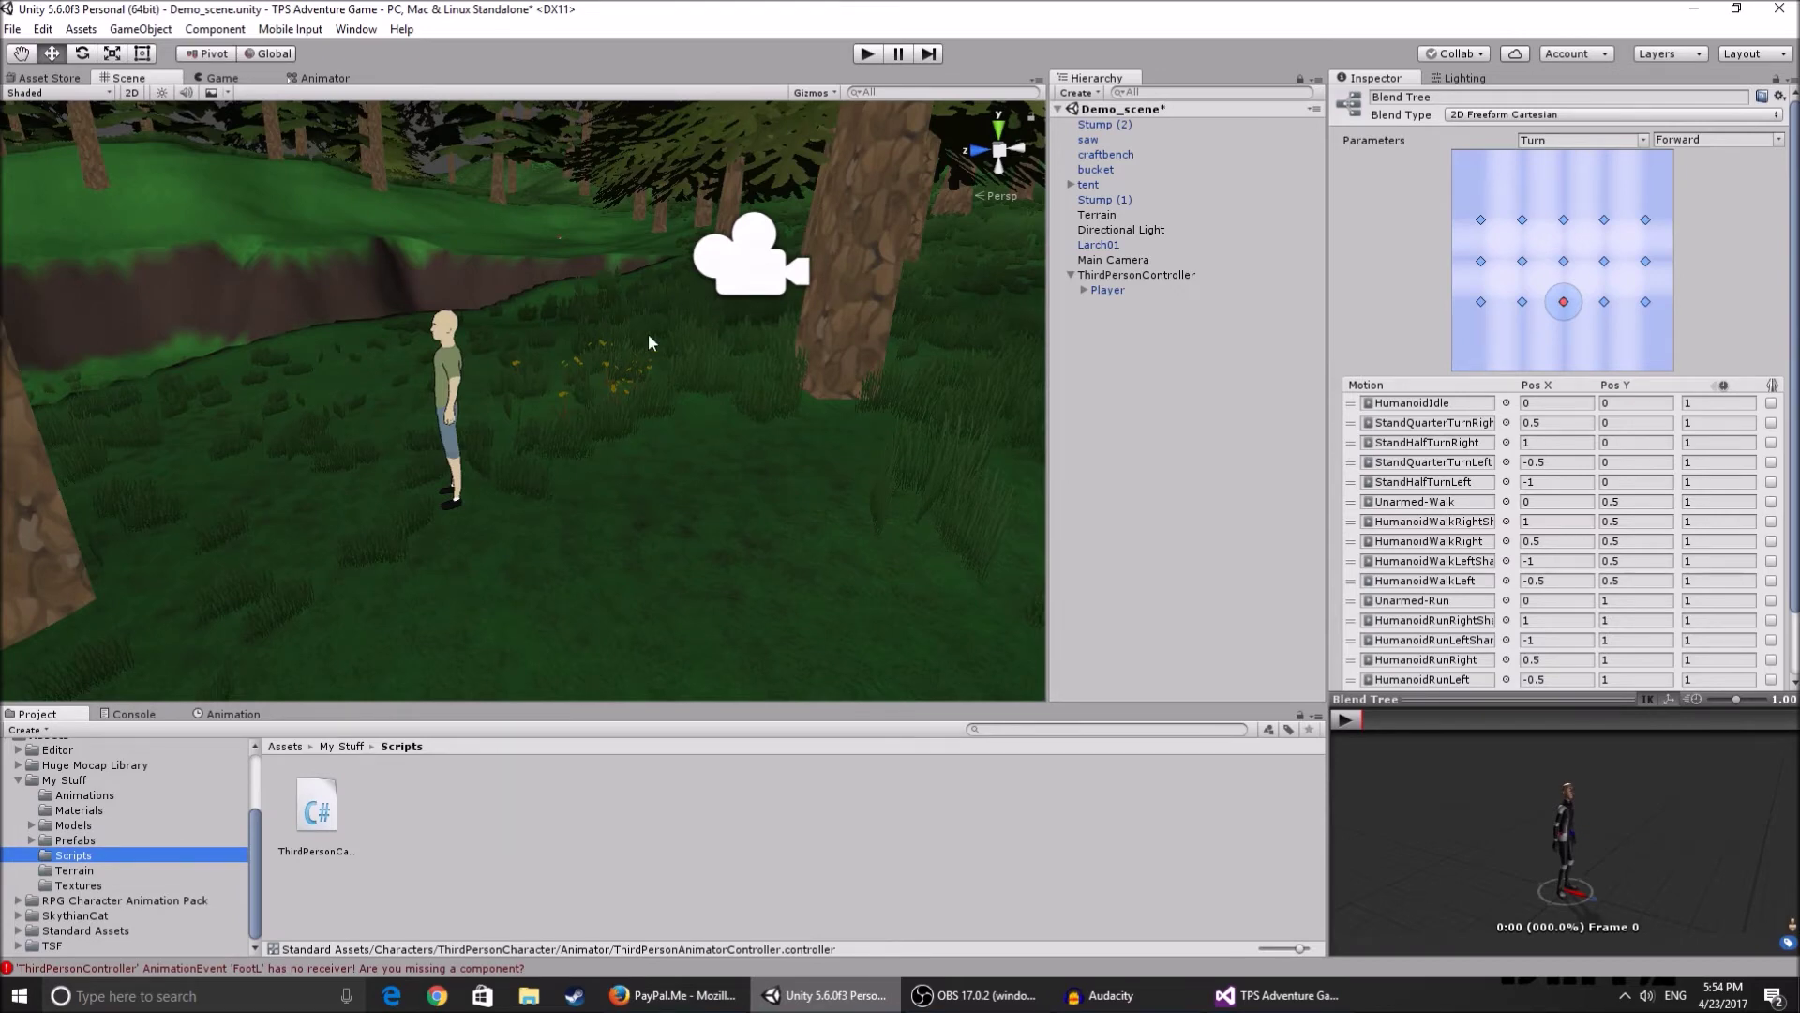
- Examine the code of the ThirdPersonCamera script in the Scripts folder
right_click_drag(649, 338, 615, 313)
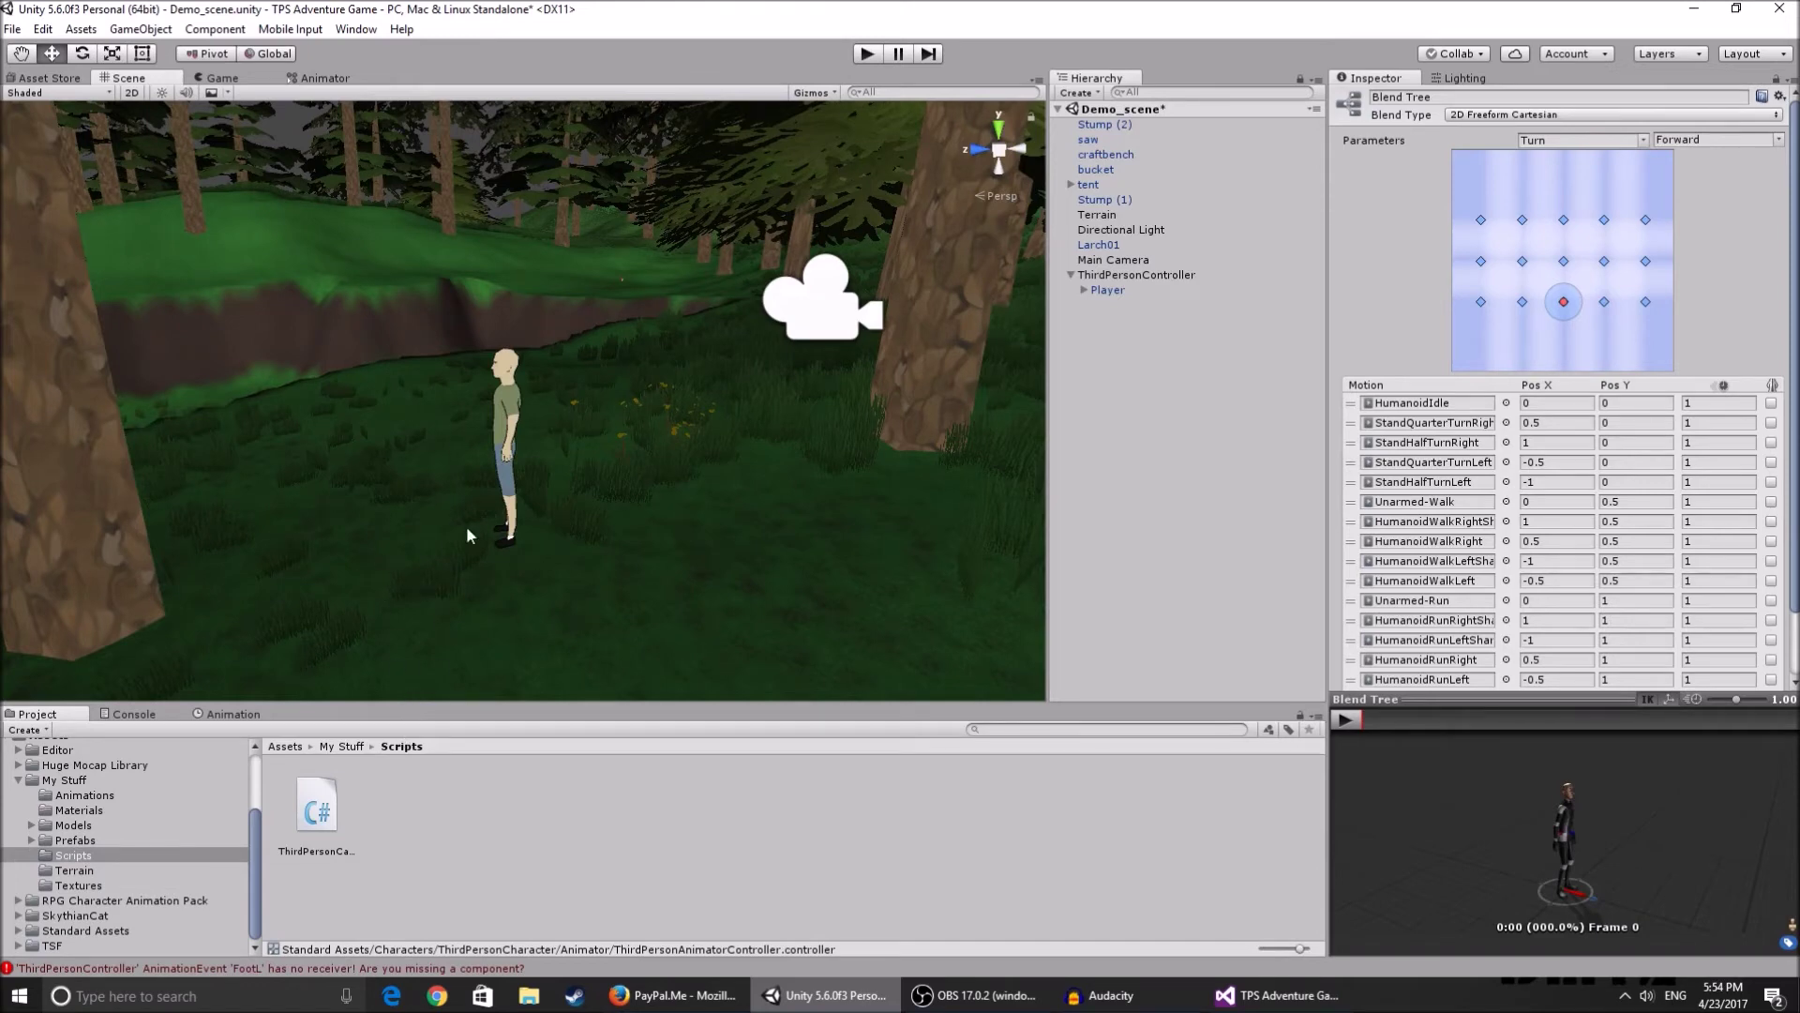
left_click_drag(335, 807, 610, 668)
left_click(331, 818)
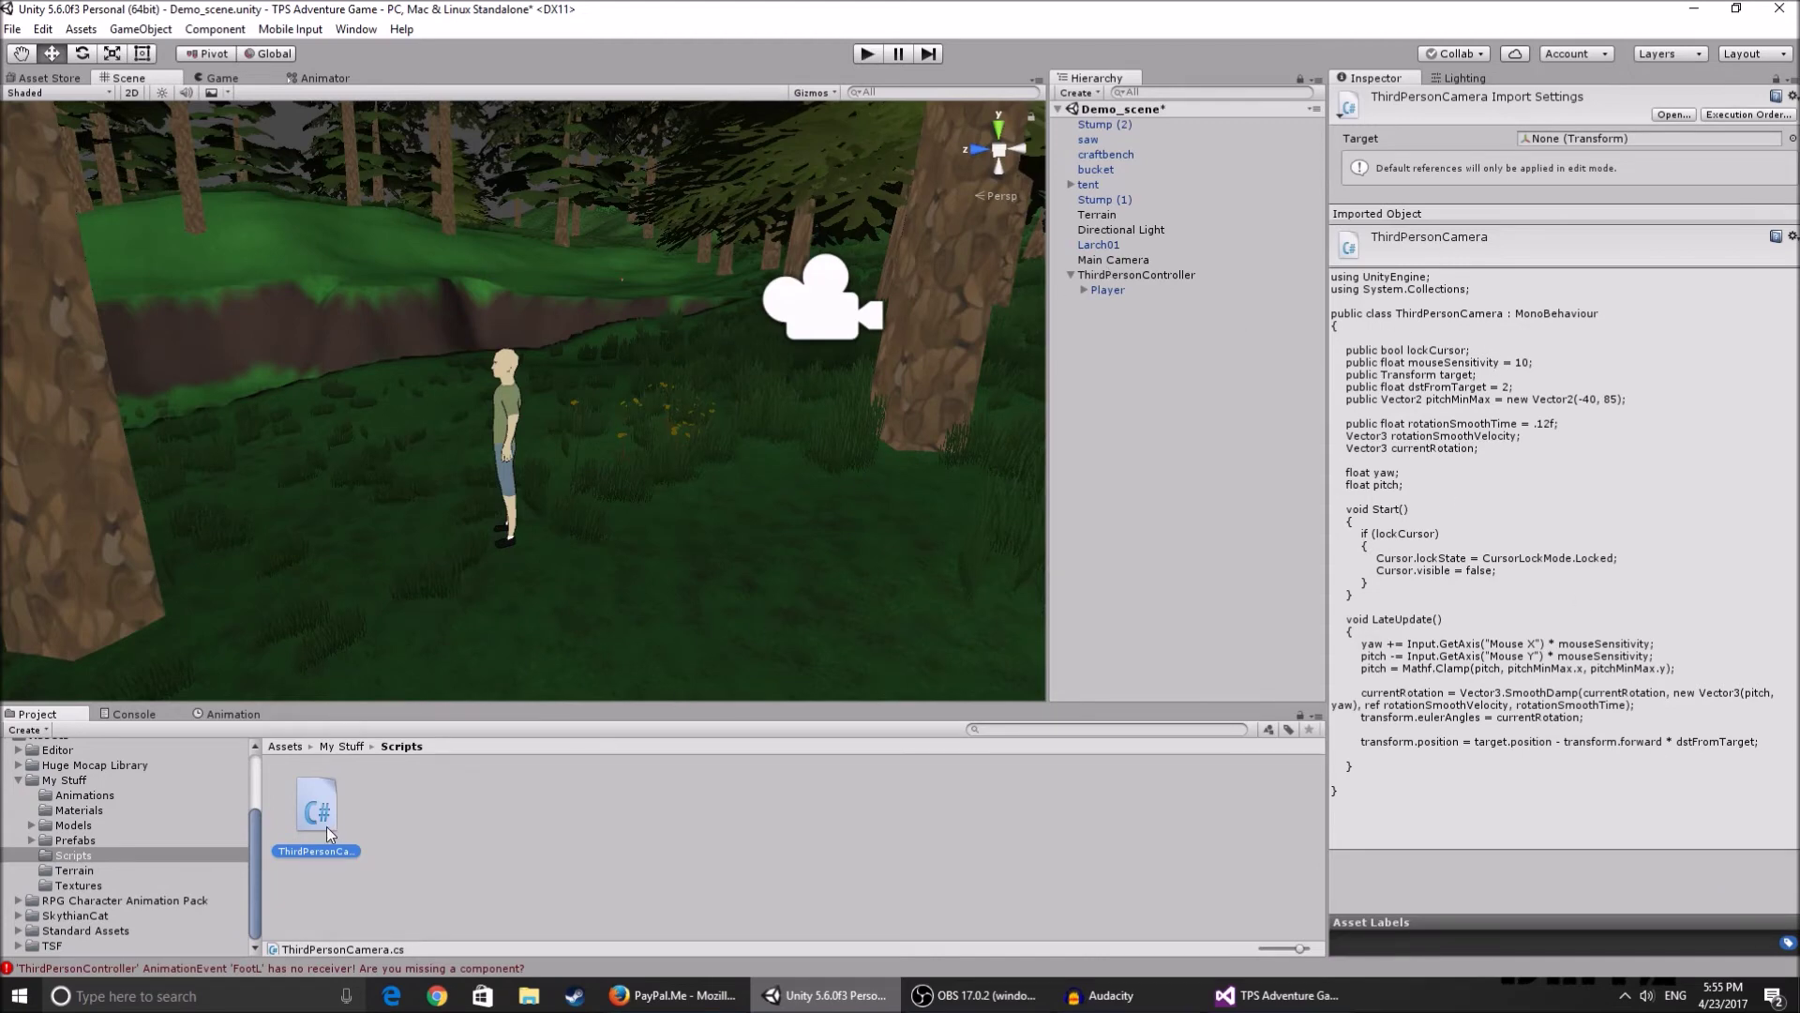
- Attach the ThirdPersonCamera script to the Main Camera and enable its Lock Cursor option
left_click(1113, 260)
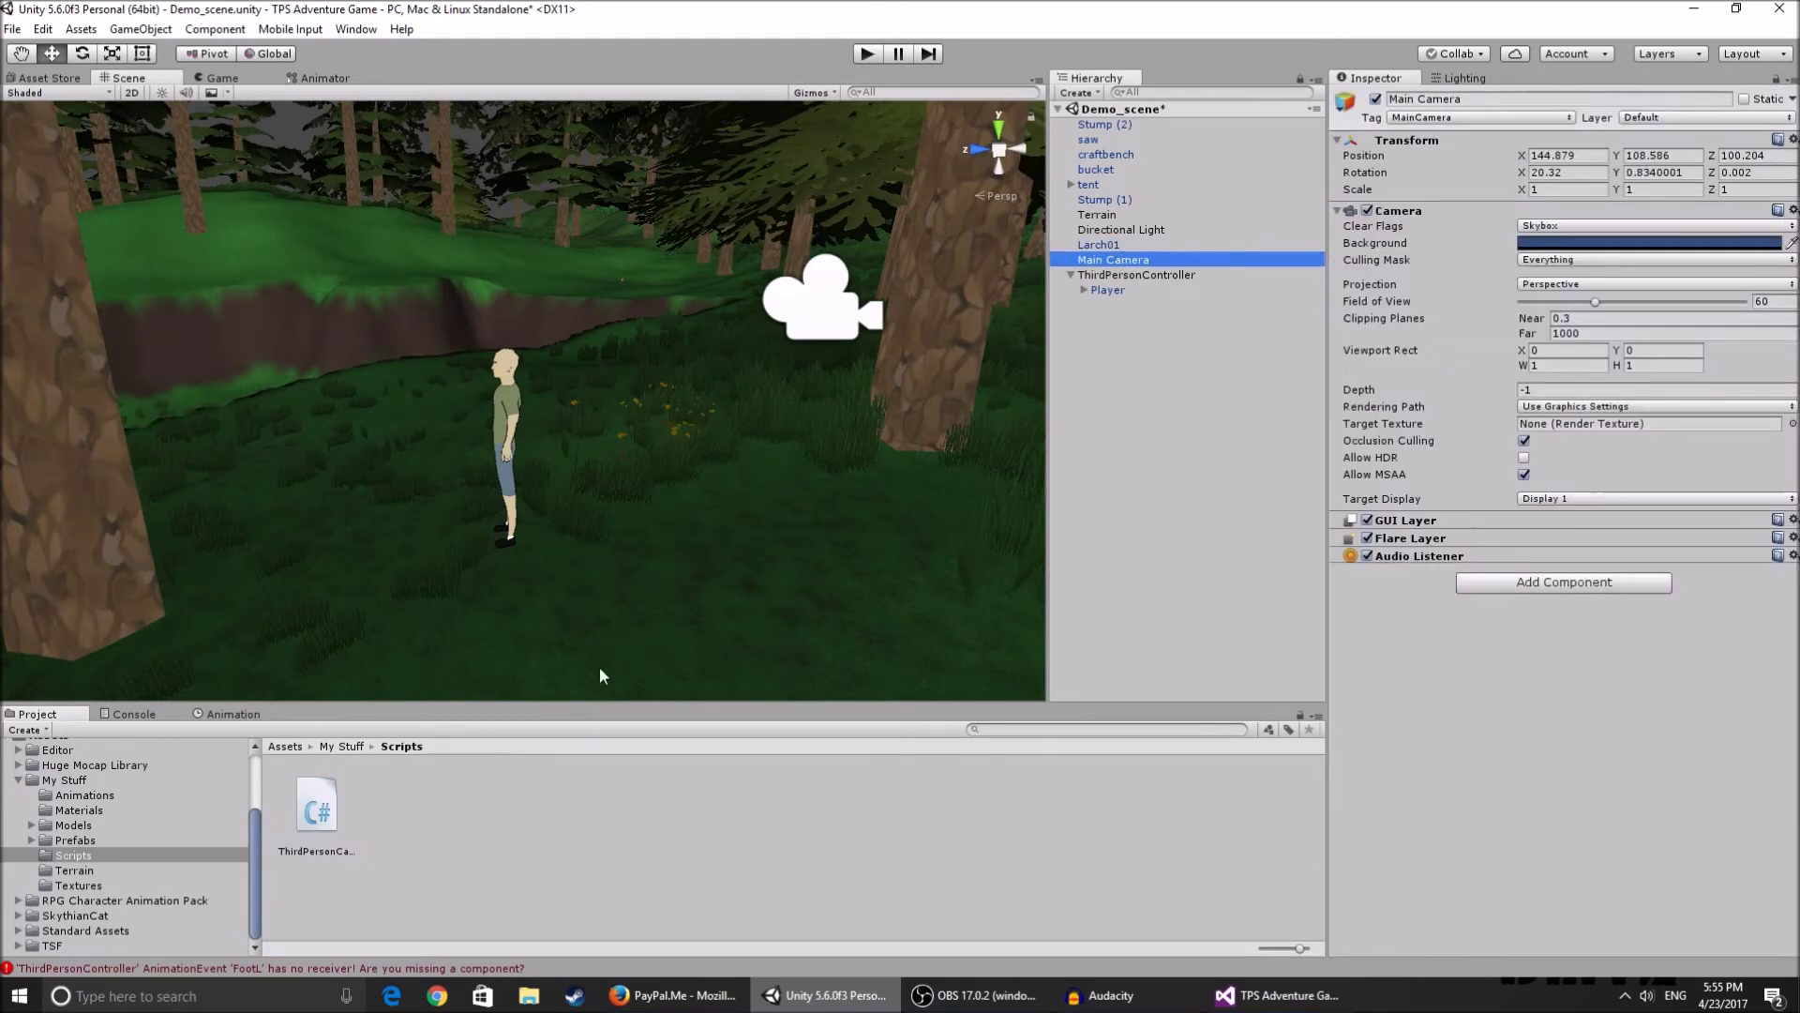
left_click(267, 844)
left_click(1118, 260)
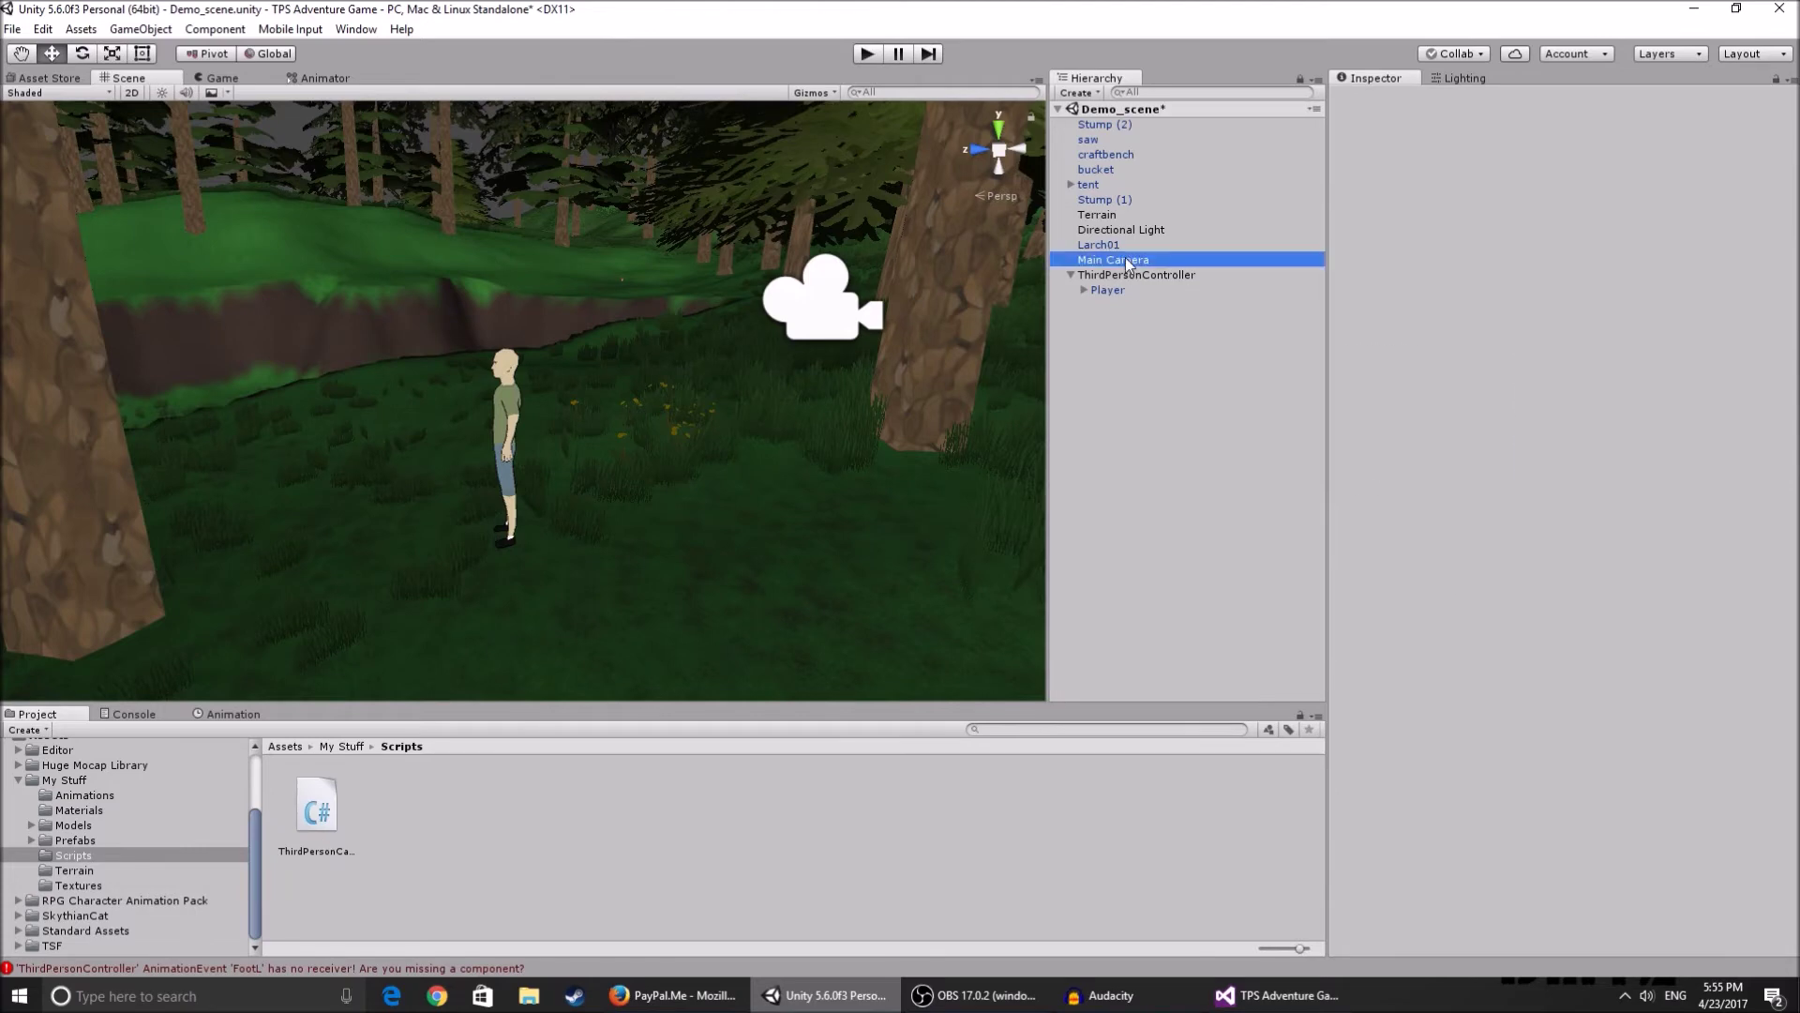
left_click_drag(349, 840, 1536, 600)
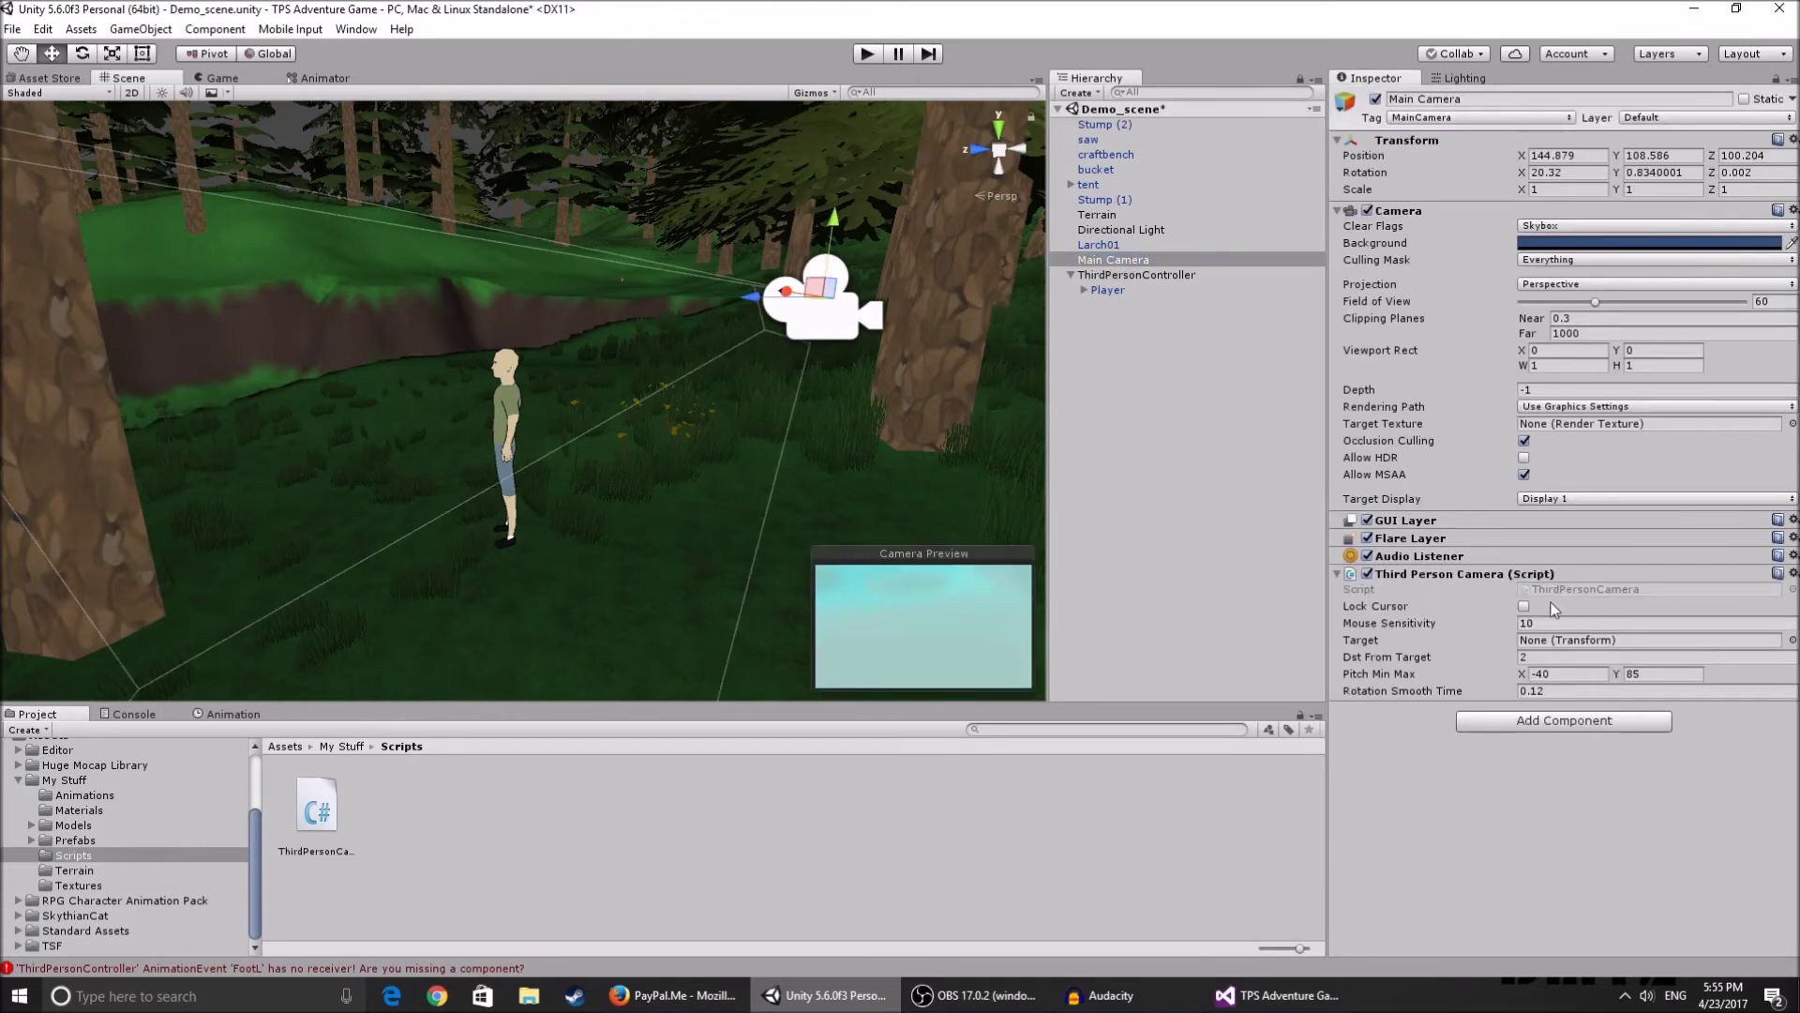
left_click(1524, 607)
left_click(1549, 643)
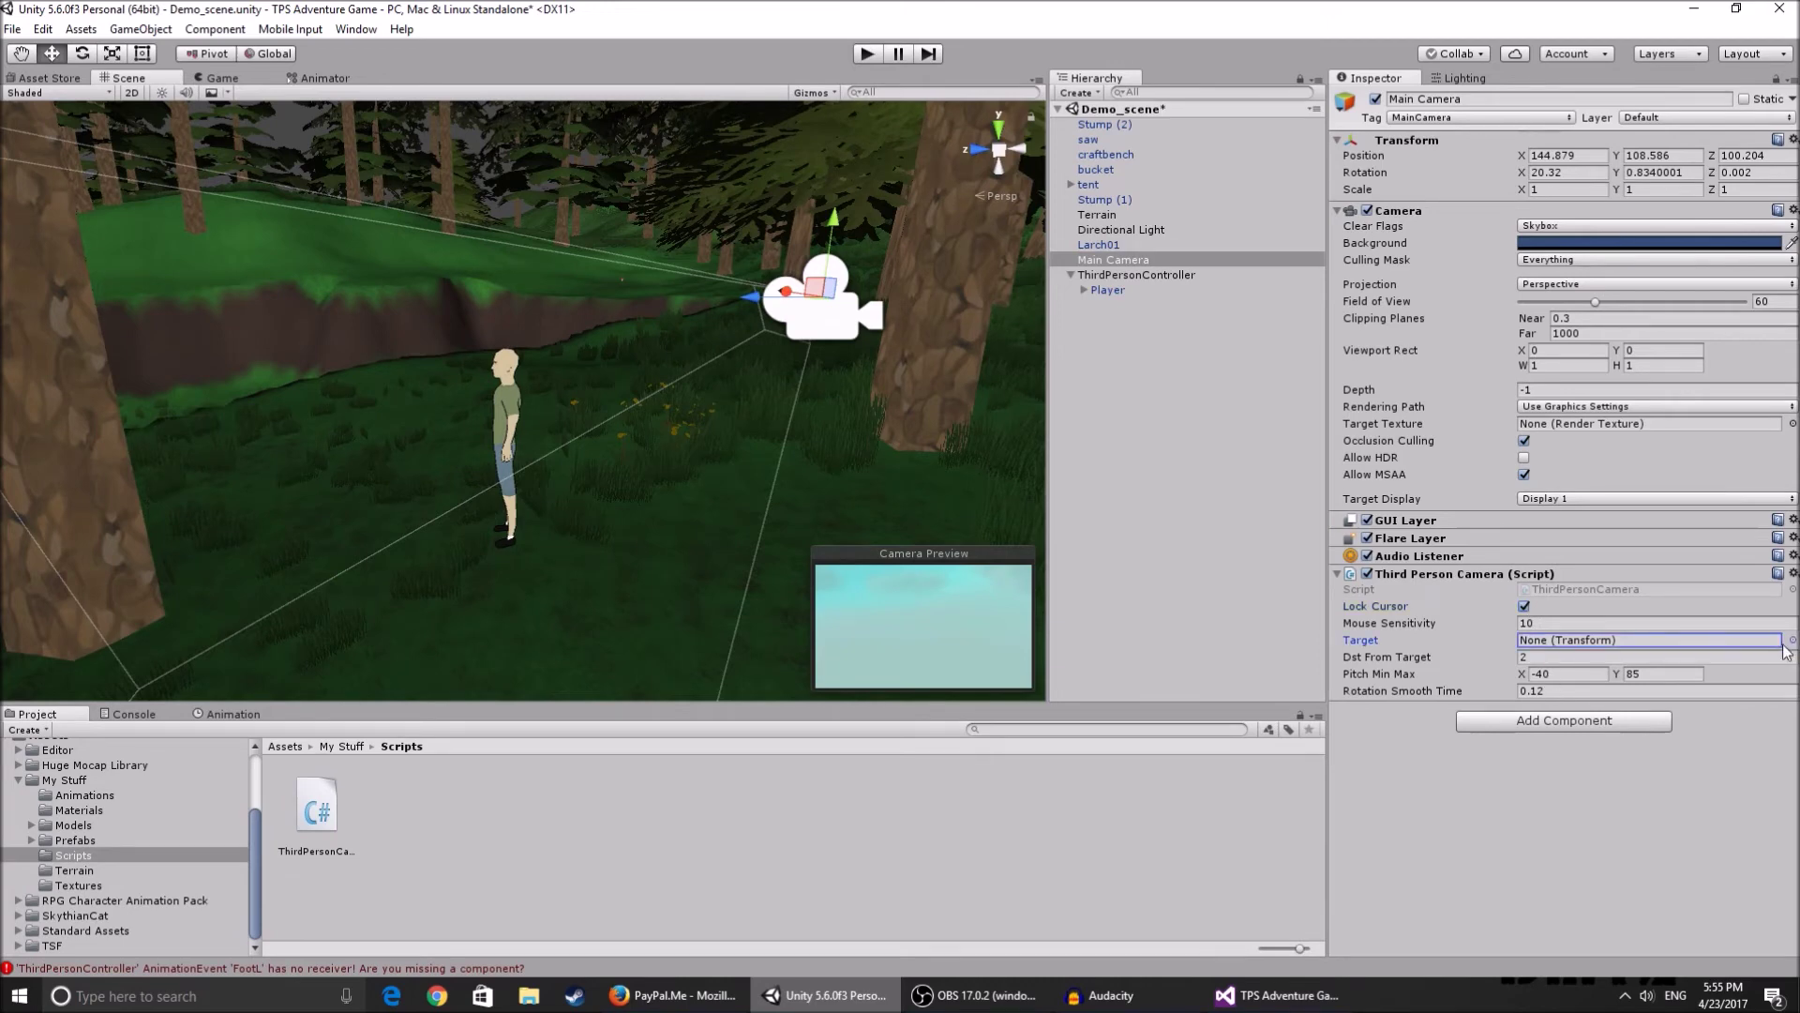
- Focus on the ThirdPersonController in the scene to check its pivot point, and reselect the Main Camera
double_click(1108, 276)
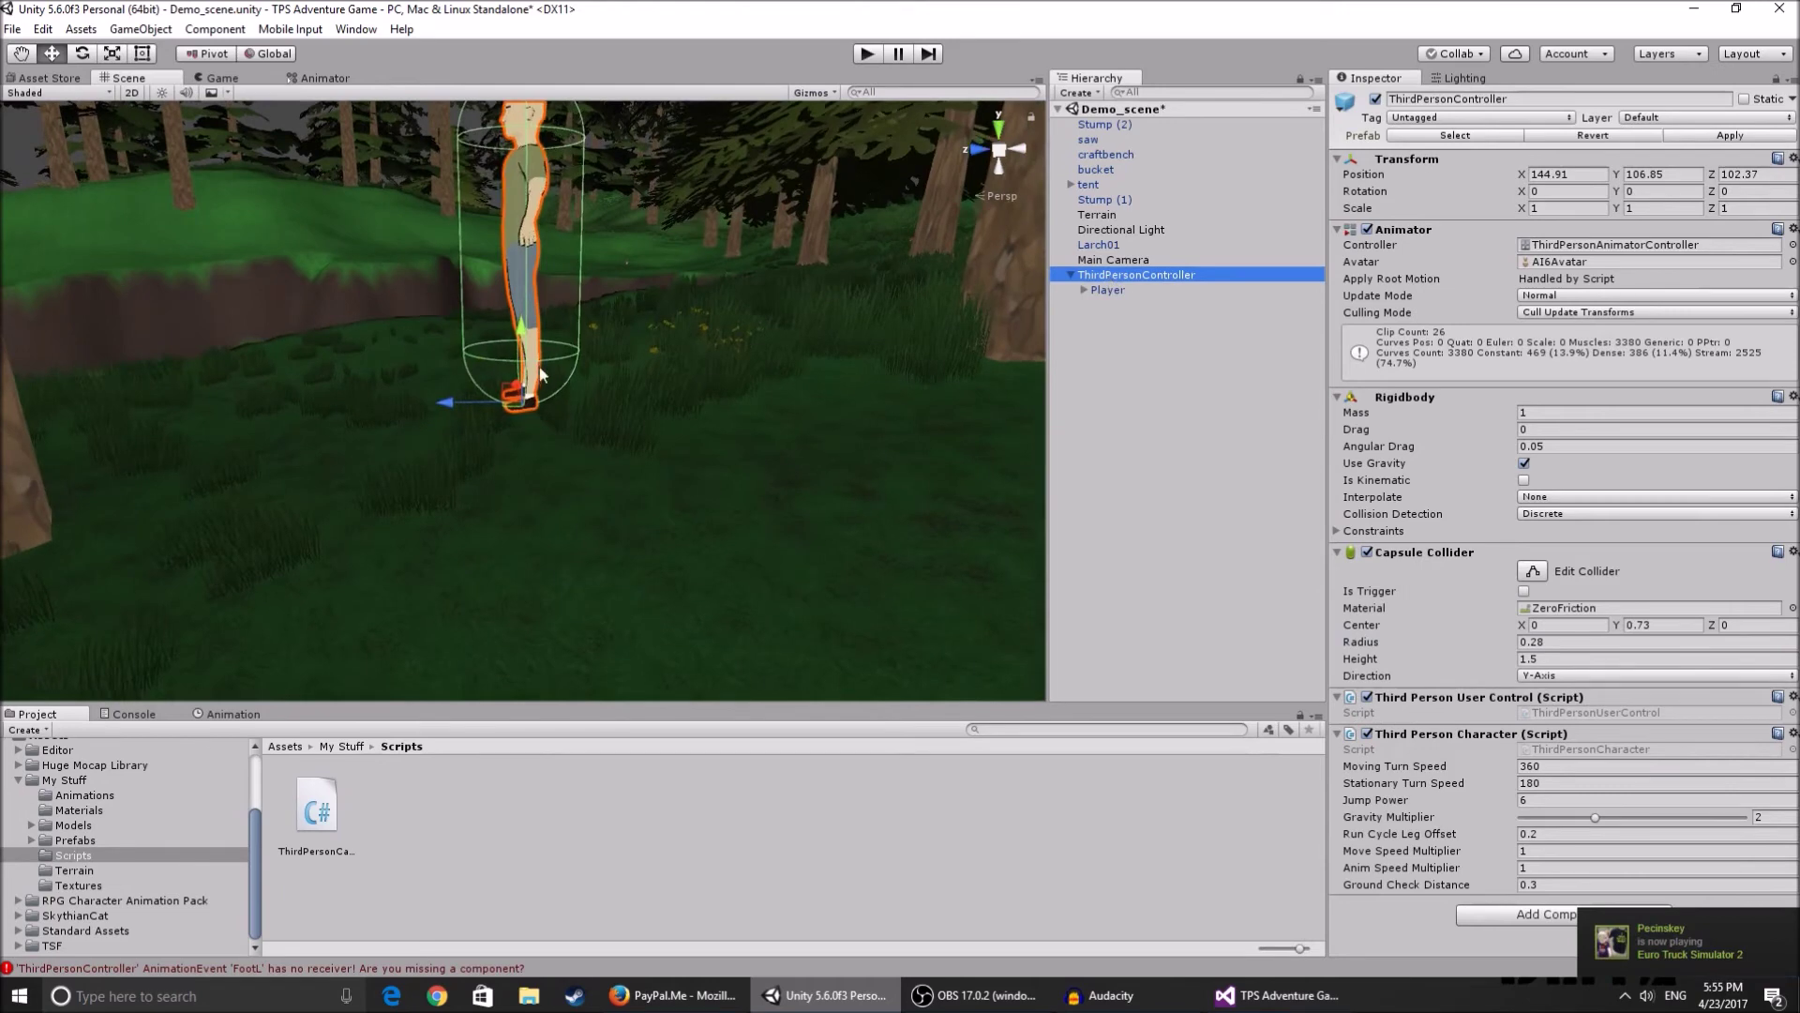
left_click(221, 54)
left_click(221, 54)
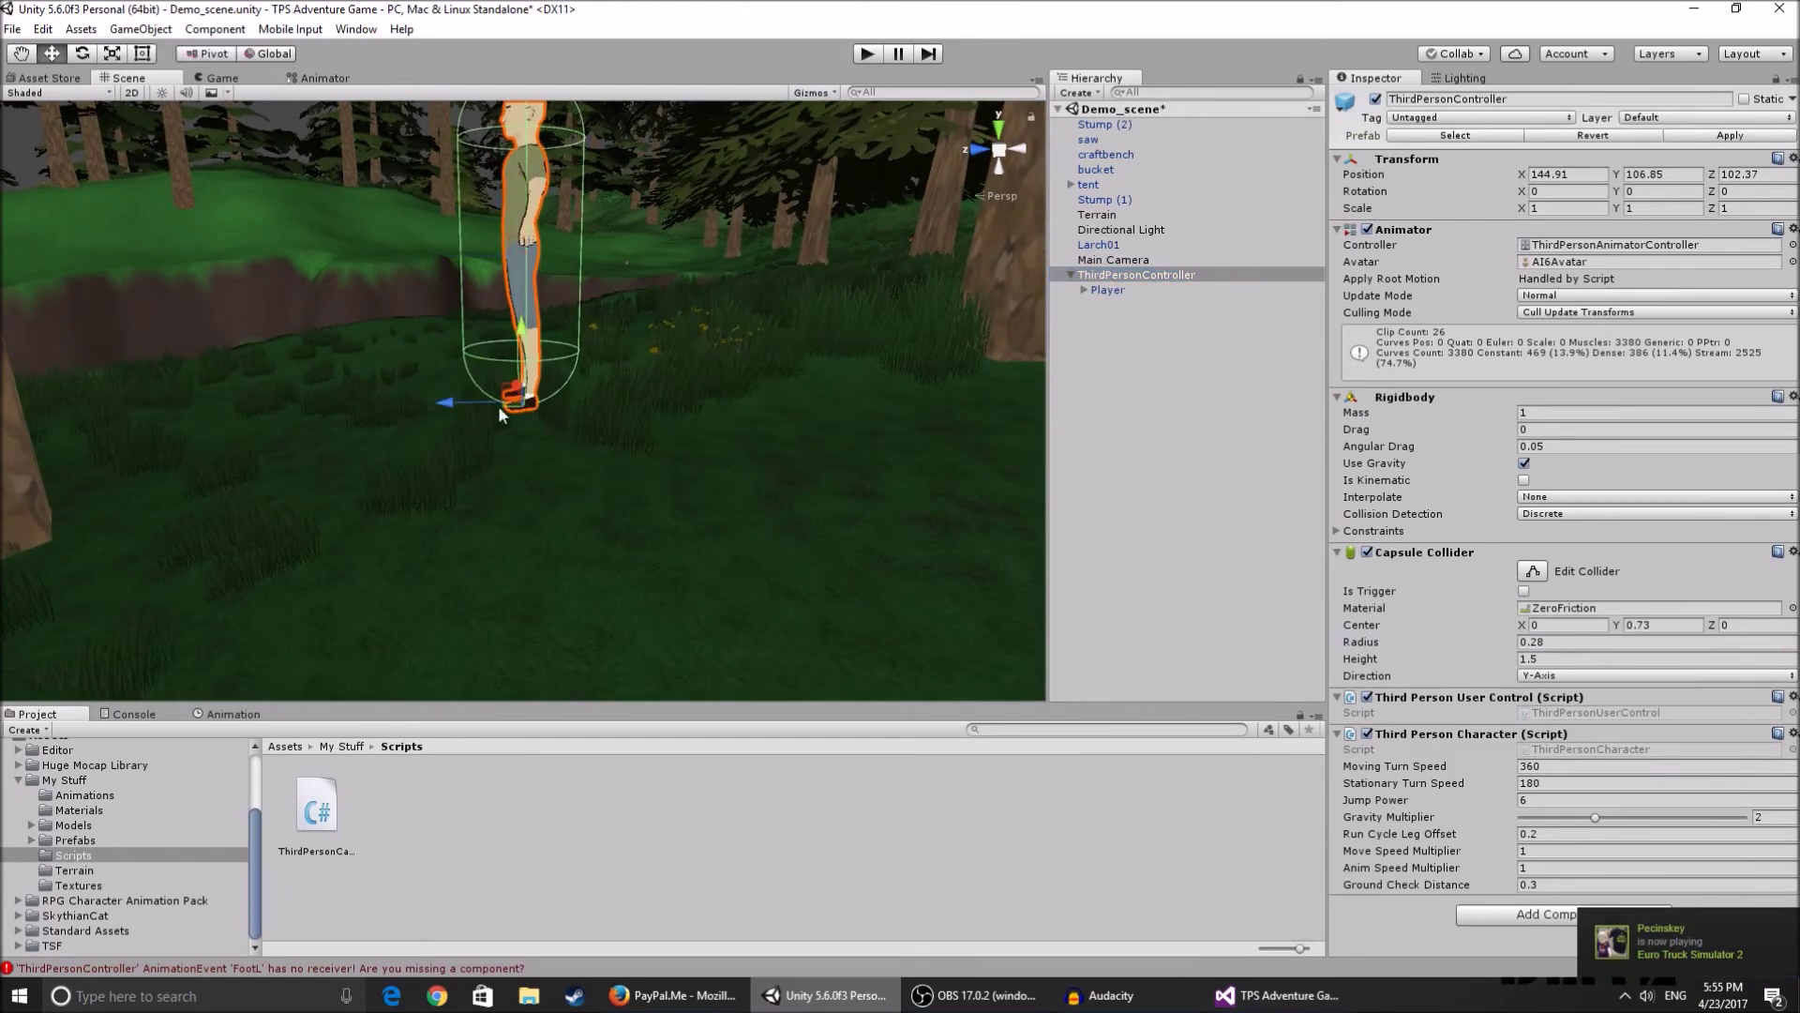
left_click(1108, 261)
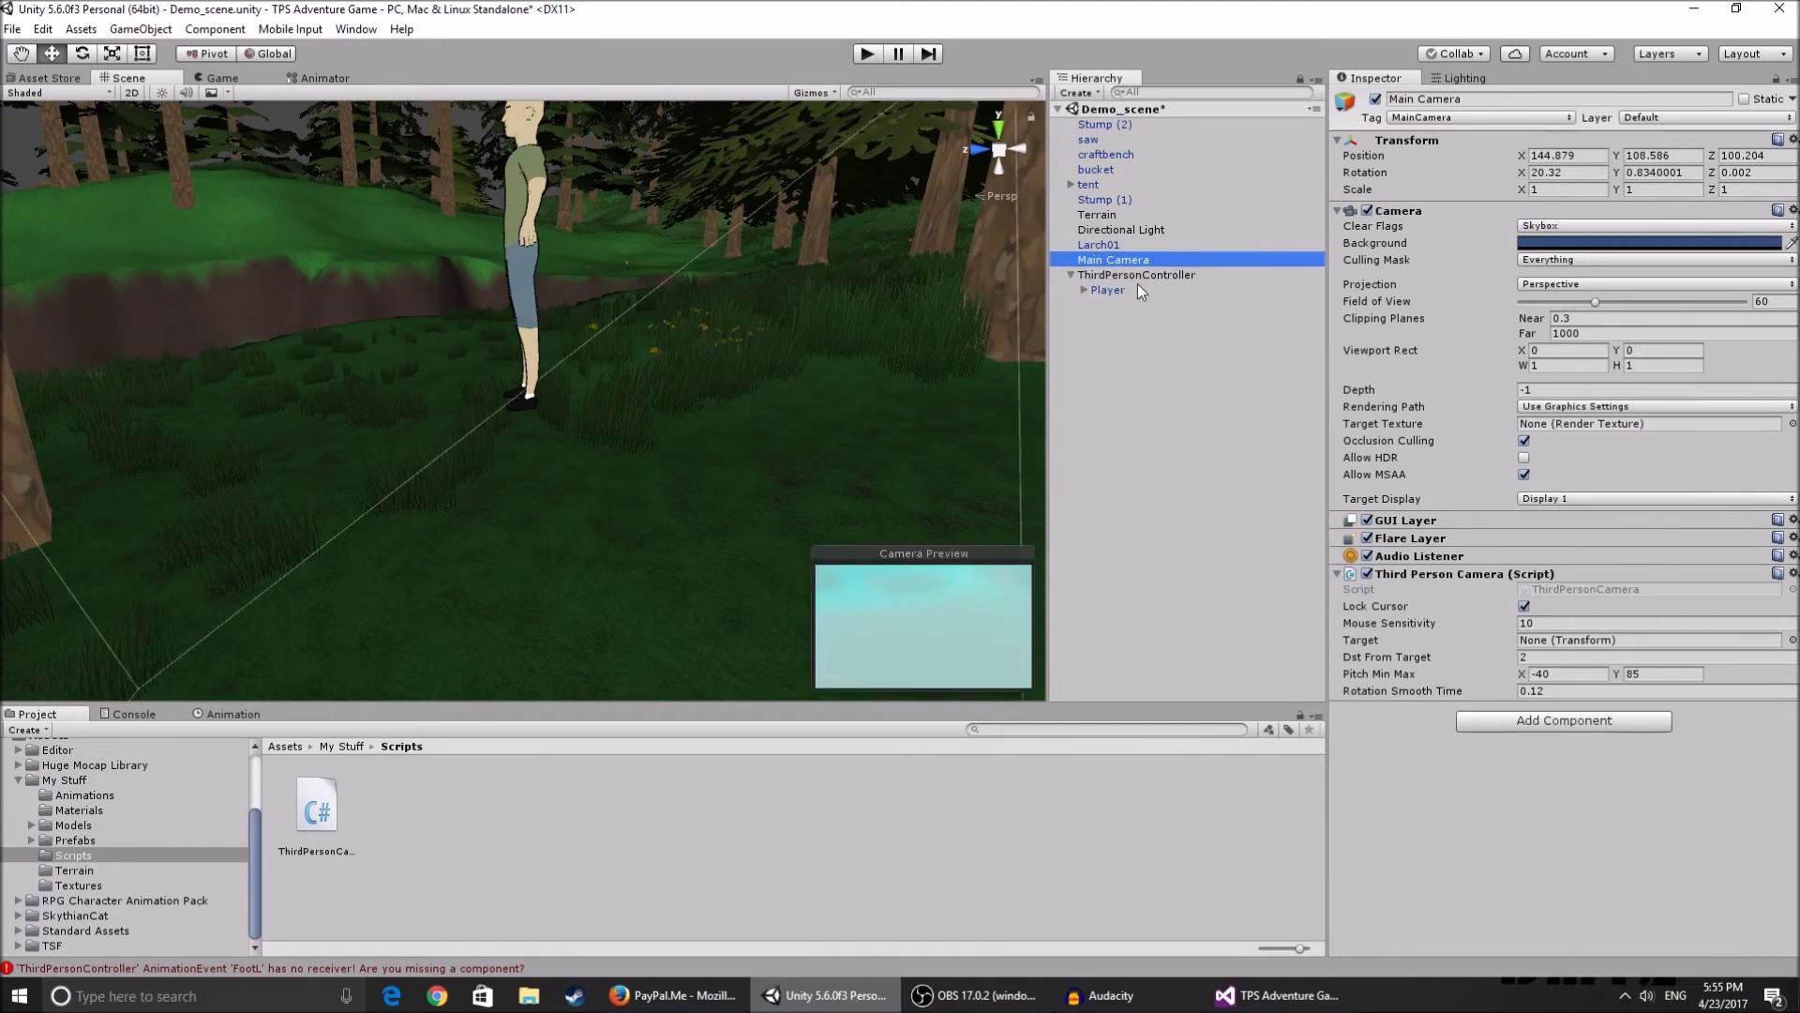
- Create an empty game object, make it a child of ThirdPersonController, and rename it Target
left_click_drag(1131, 284, 813, 352)
right_click_drag(812, 353, 657, 317)
left_click(141, 29)
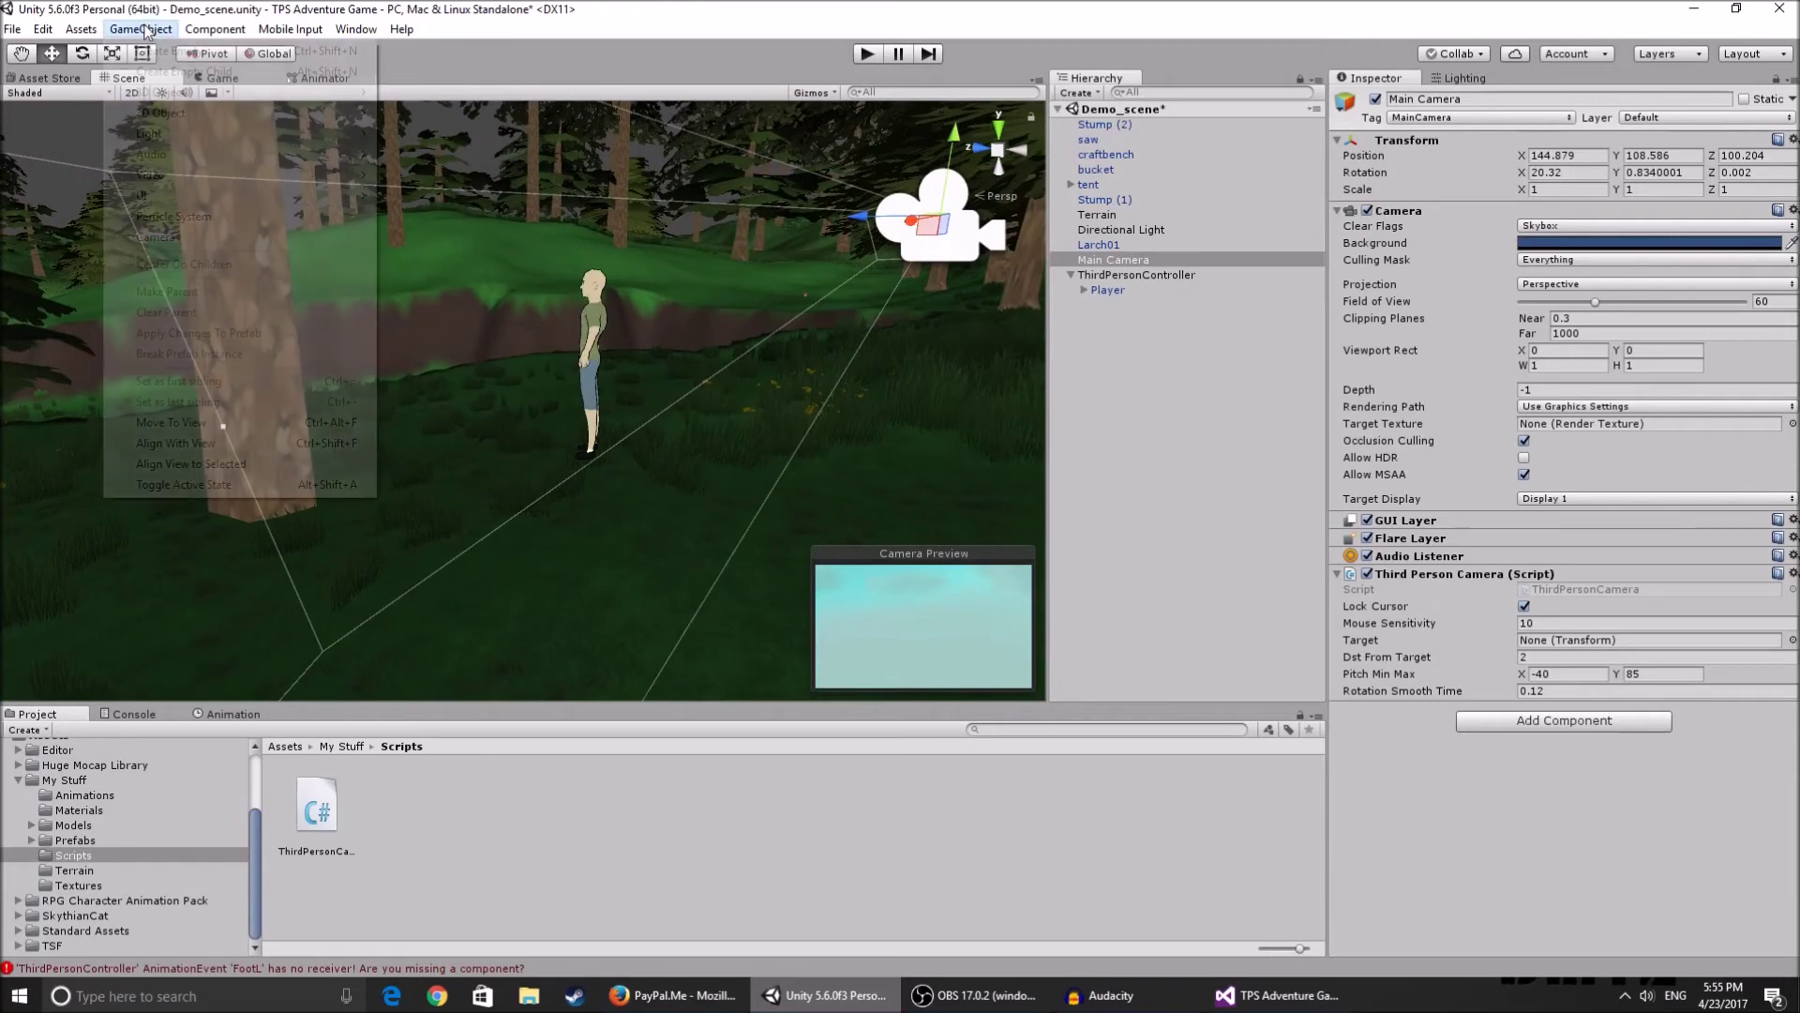
left_click(150, 45)
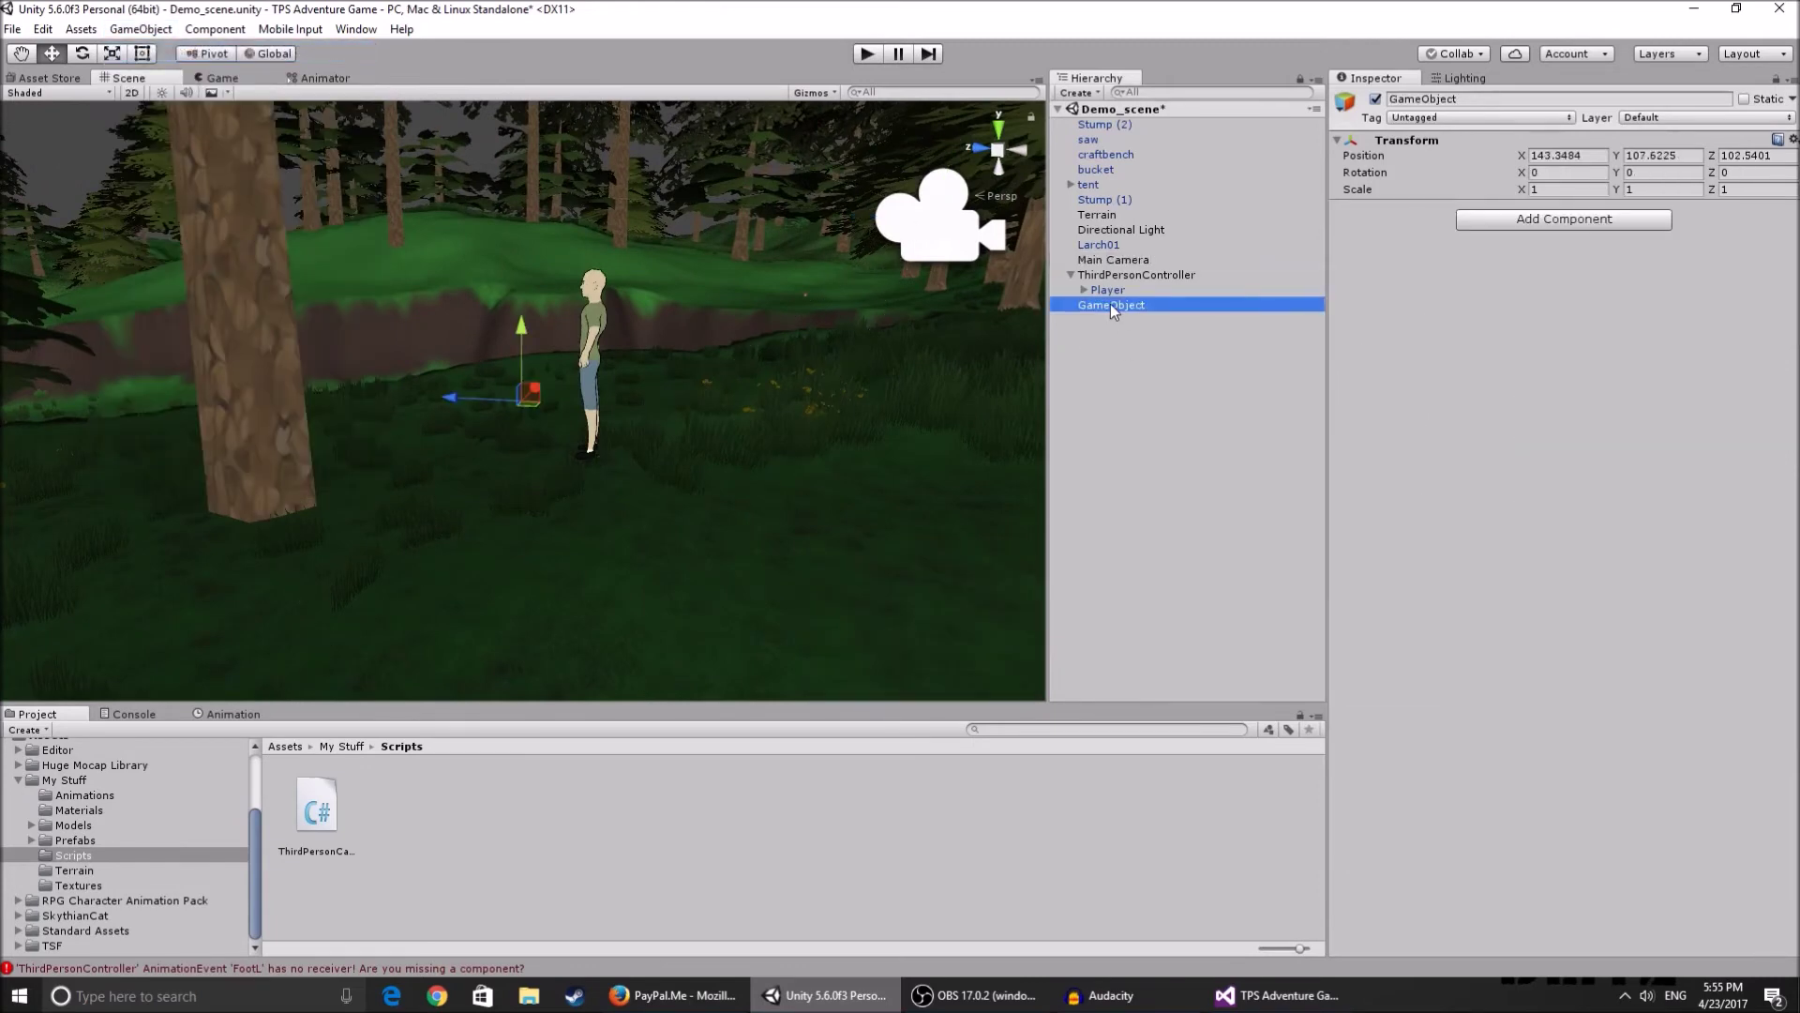
left_click_drag(1110, 303, 1130, 275)
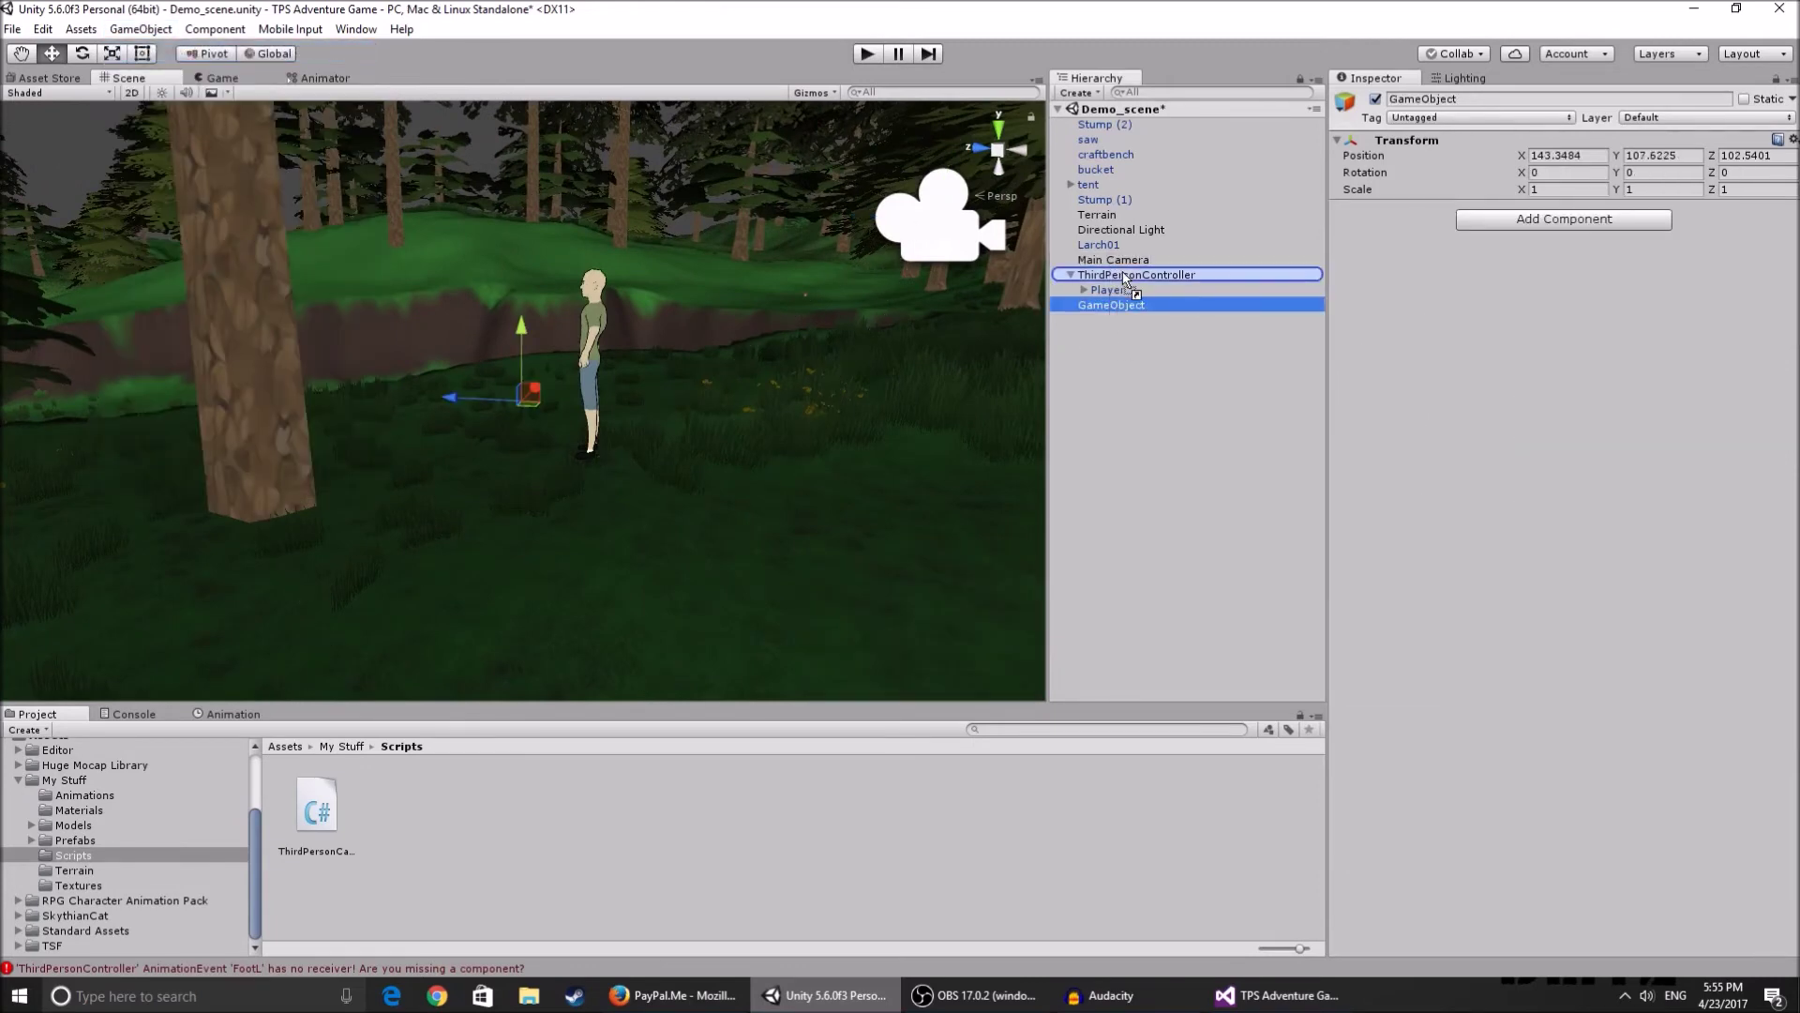
left_click(1168, 306)
type("Target")
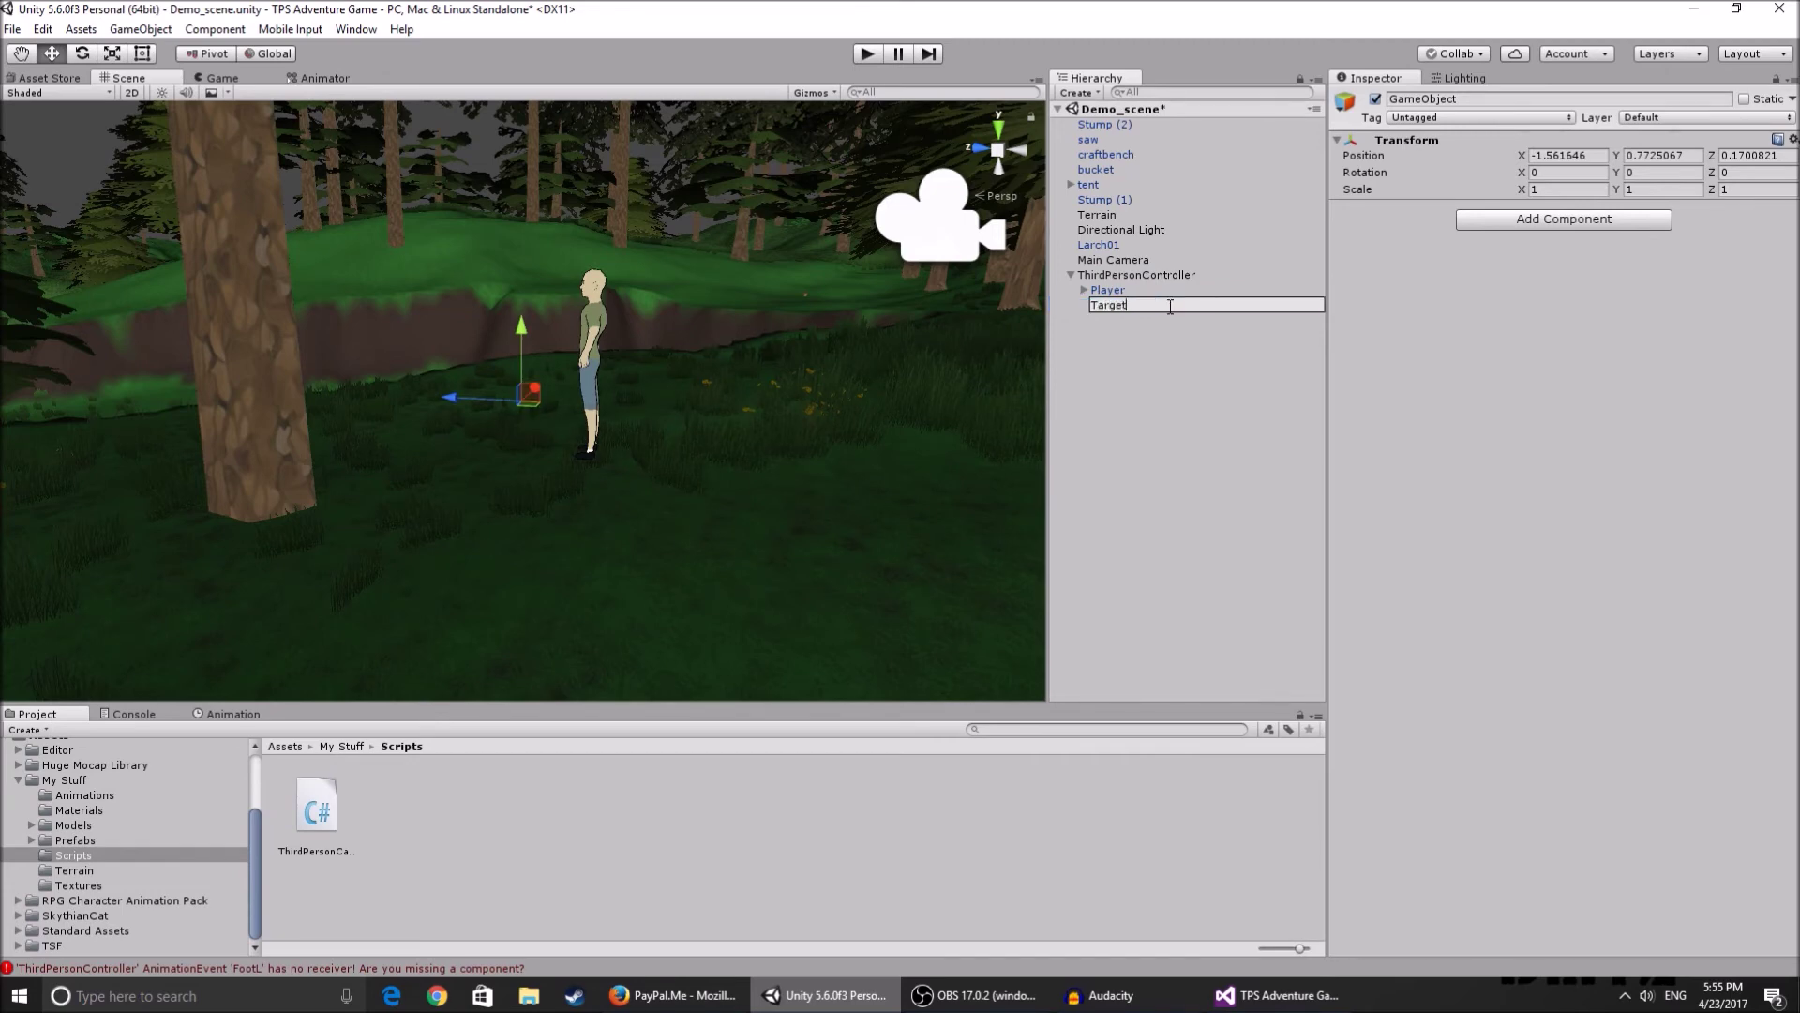
key("Return")
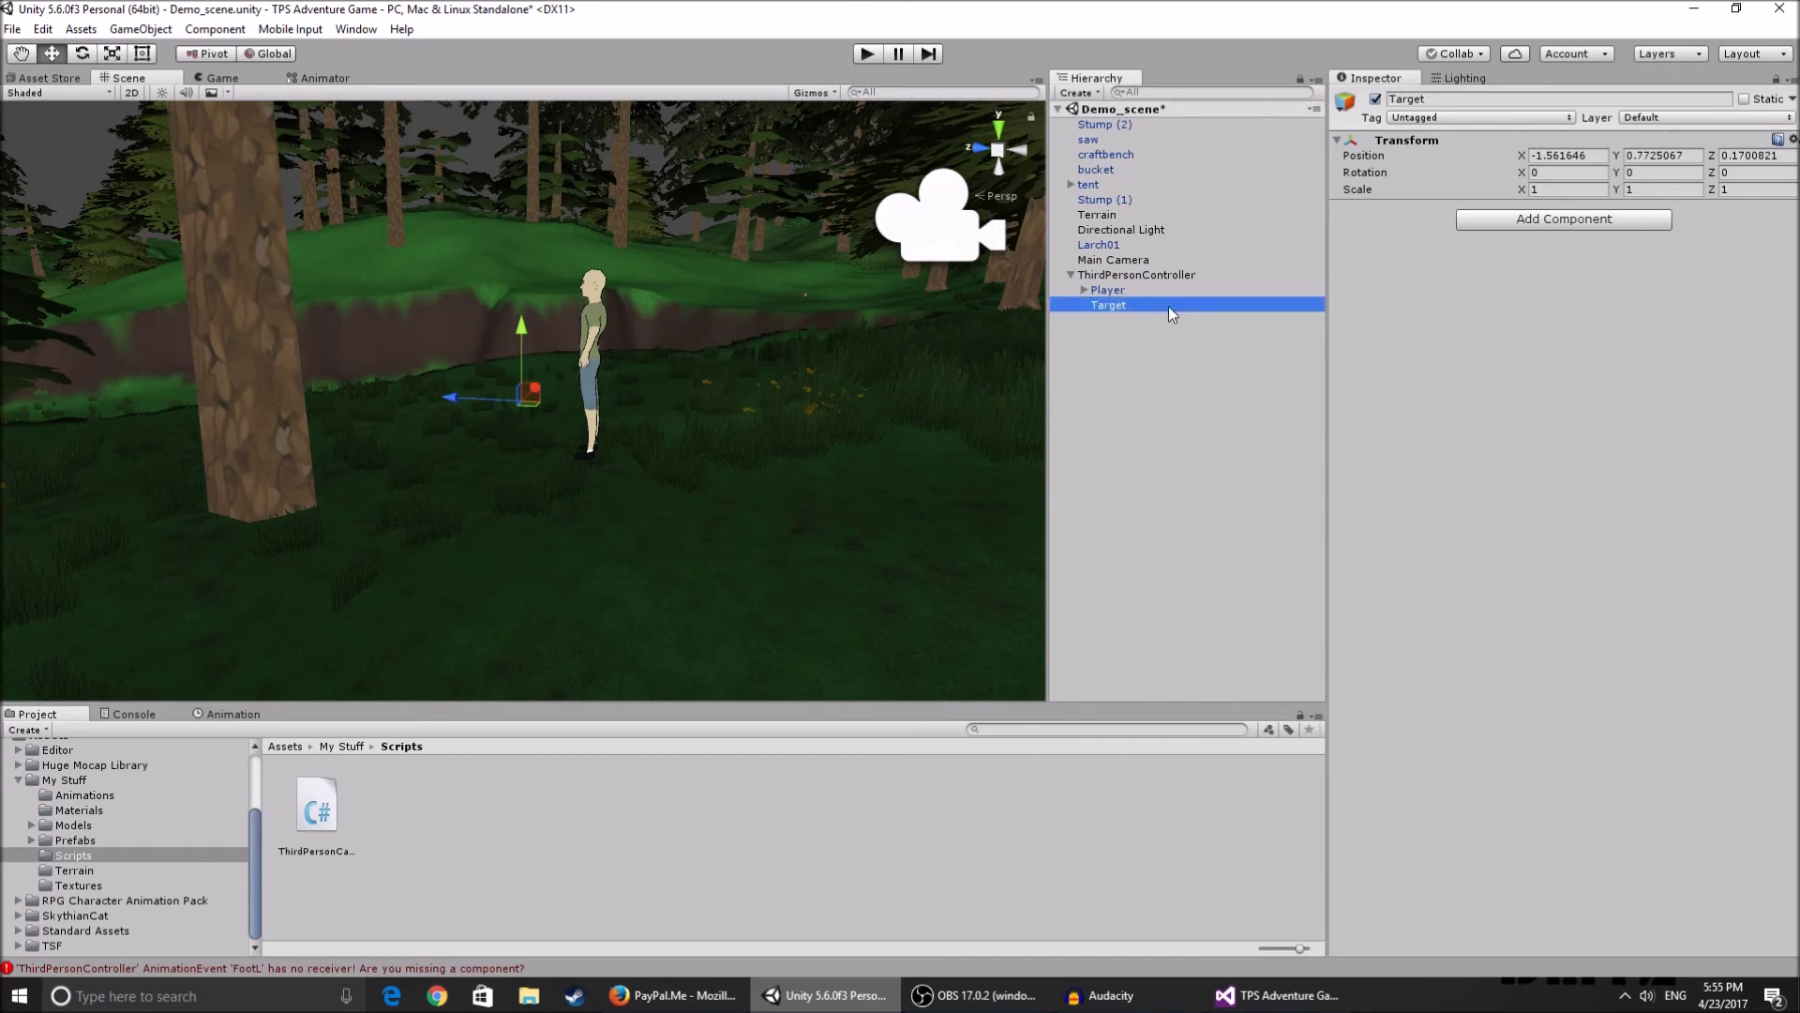
- Reset the Target object's local position to 0 on the X, Y and Z axes
left_click(1558, 155)
key("BackSpace")
left_click(1664, 157)
key("BackSpace")
left_click(1768, 155)
key("BackSpace")
- Raise the Target object to the character's neck height, at a local Y position of about 1.1
right_click_drag(647, 338, 859, 343)
key("w")
left_click_drag(440, 459, 1736, 198)
key("f")
right_click_drag(1739, 200, 1685, 187)
key("w")
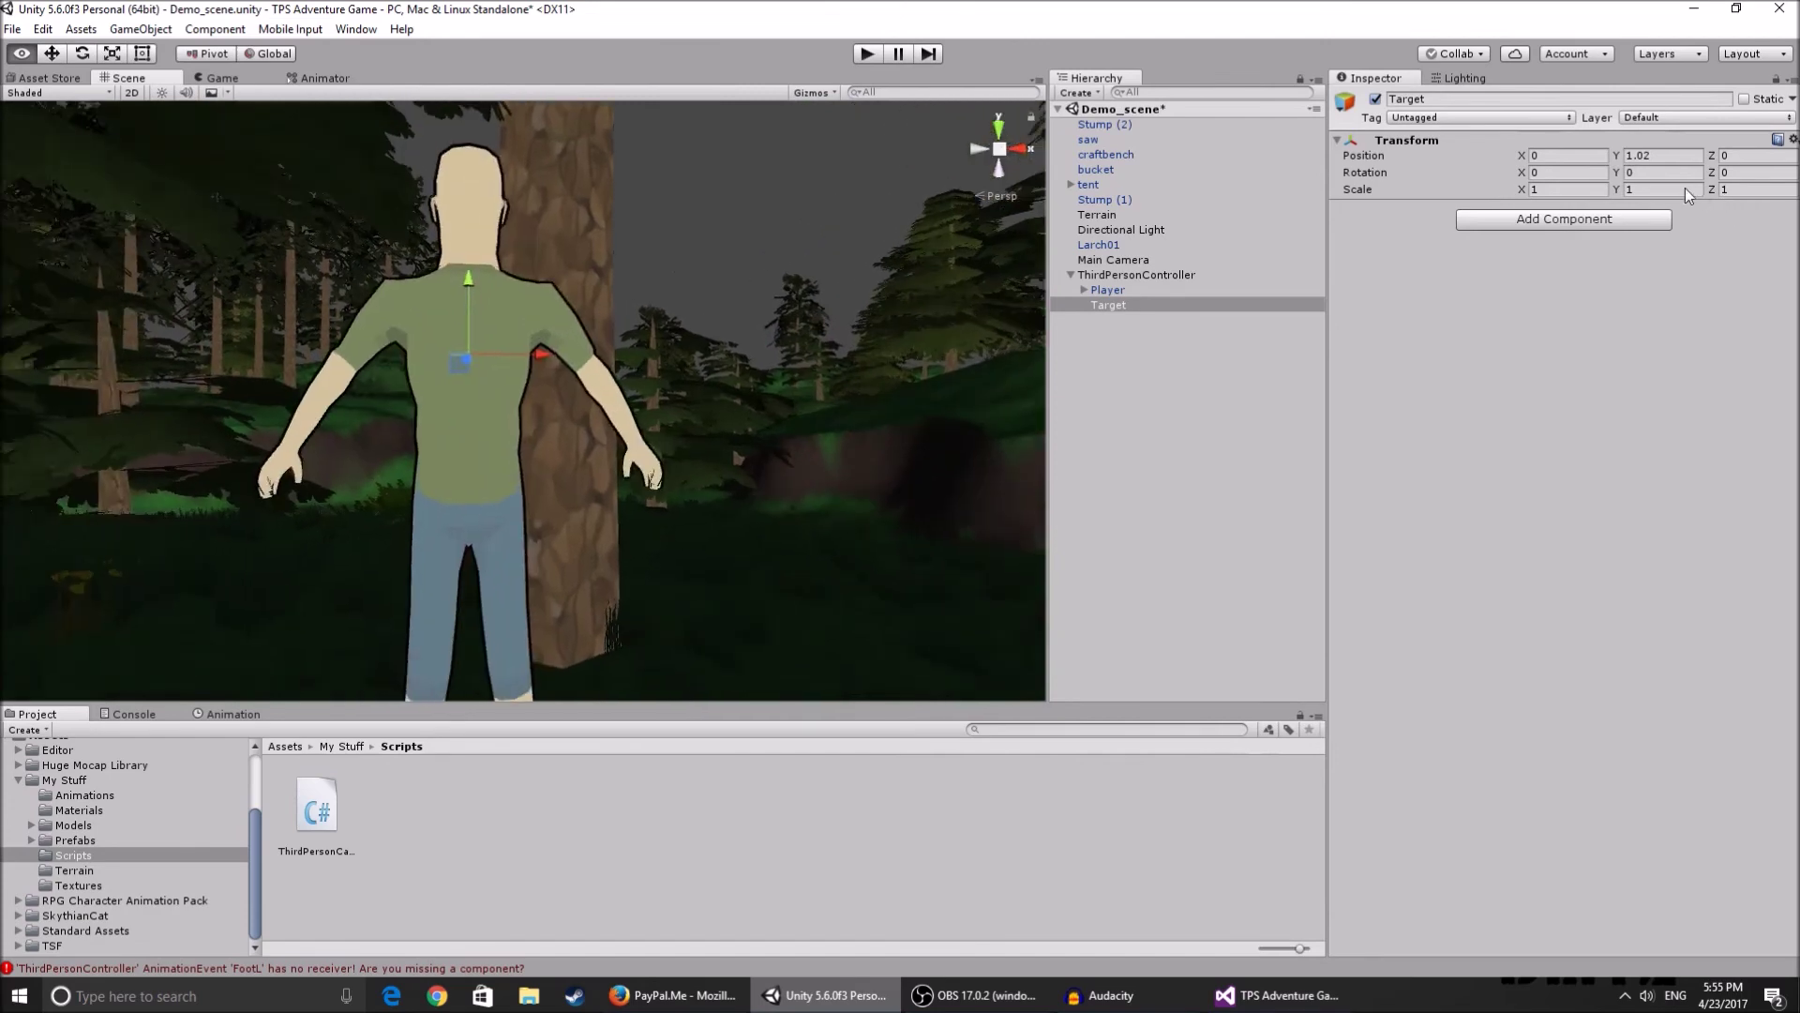
left_click_drag(464, 279, 666, 333)
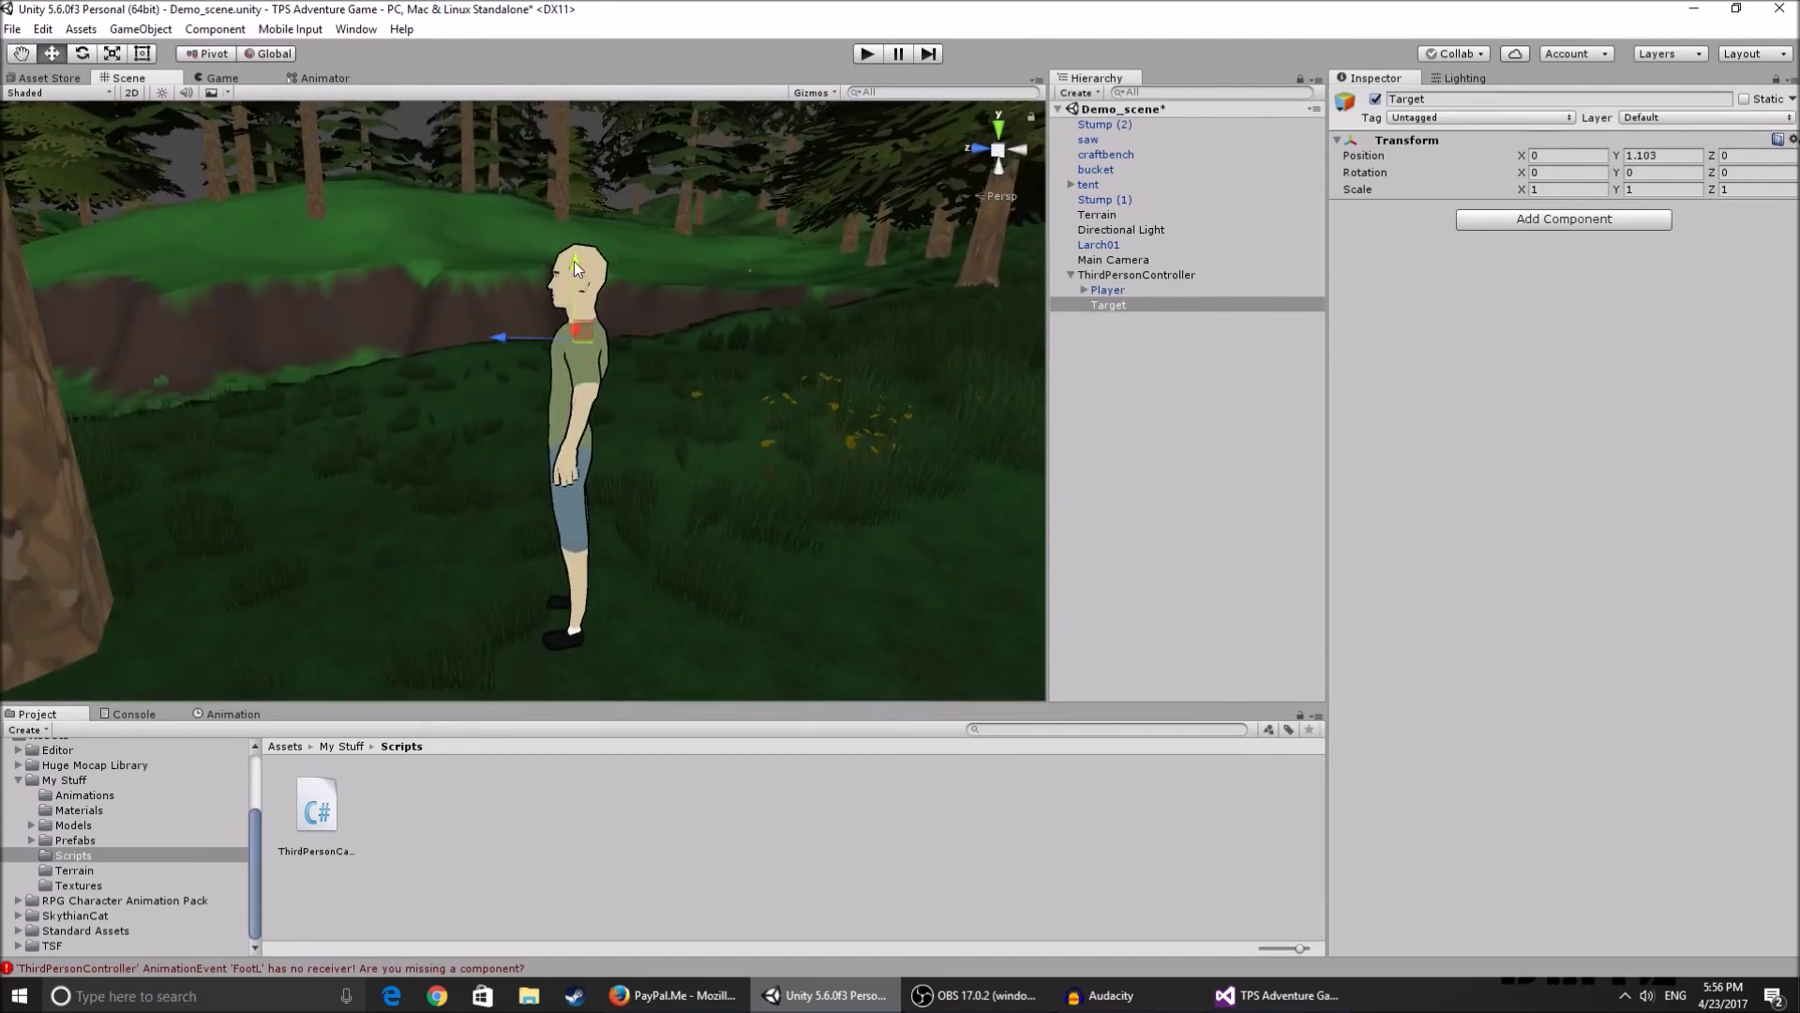
- Assign the Target object as the target of the Main Camera's Third Person Camera script and set Rotation Smooth Time to 0.1
left_click(1130, 275)
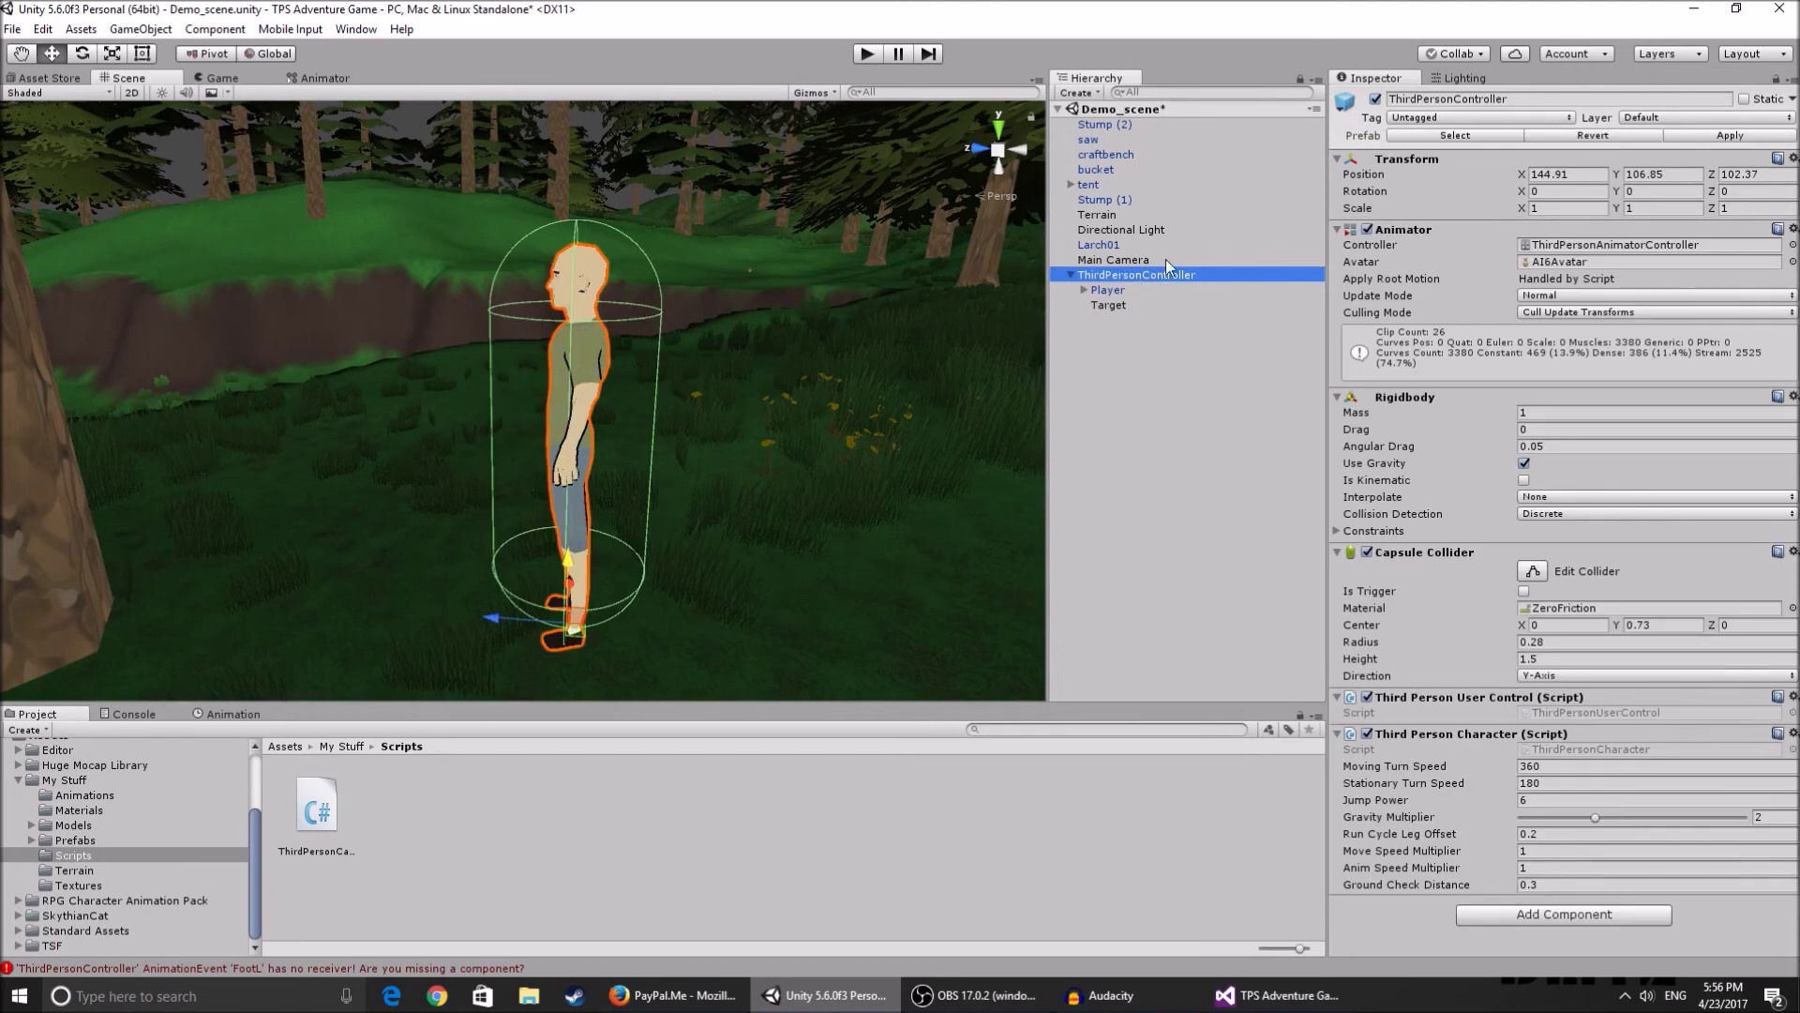
left_click(1167, 260)
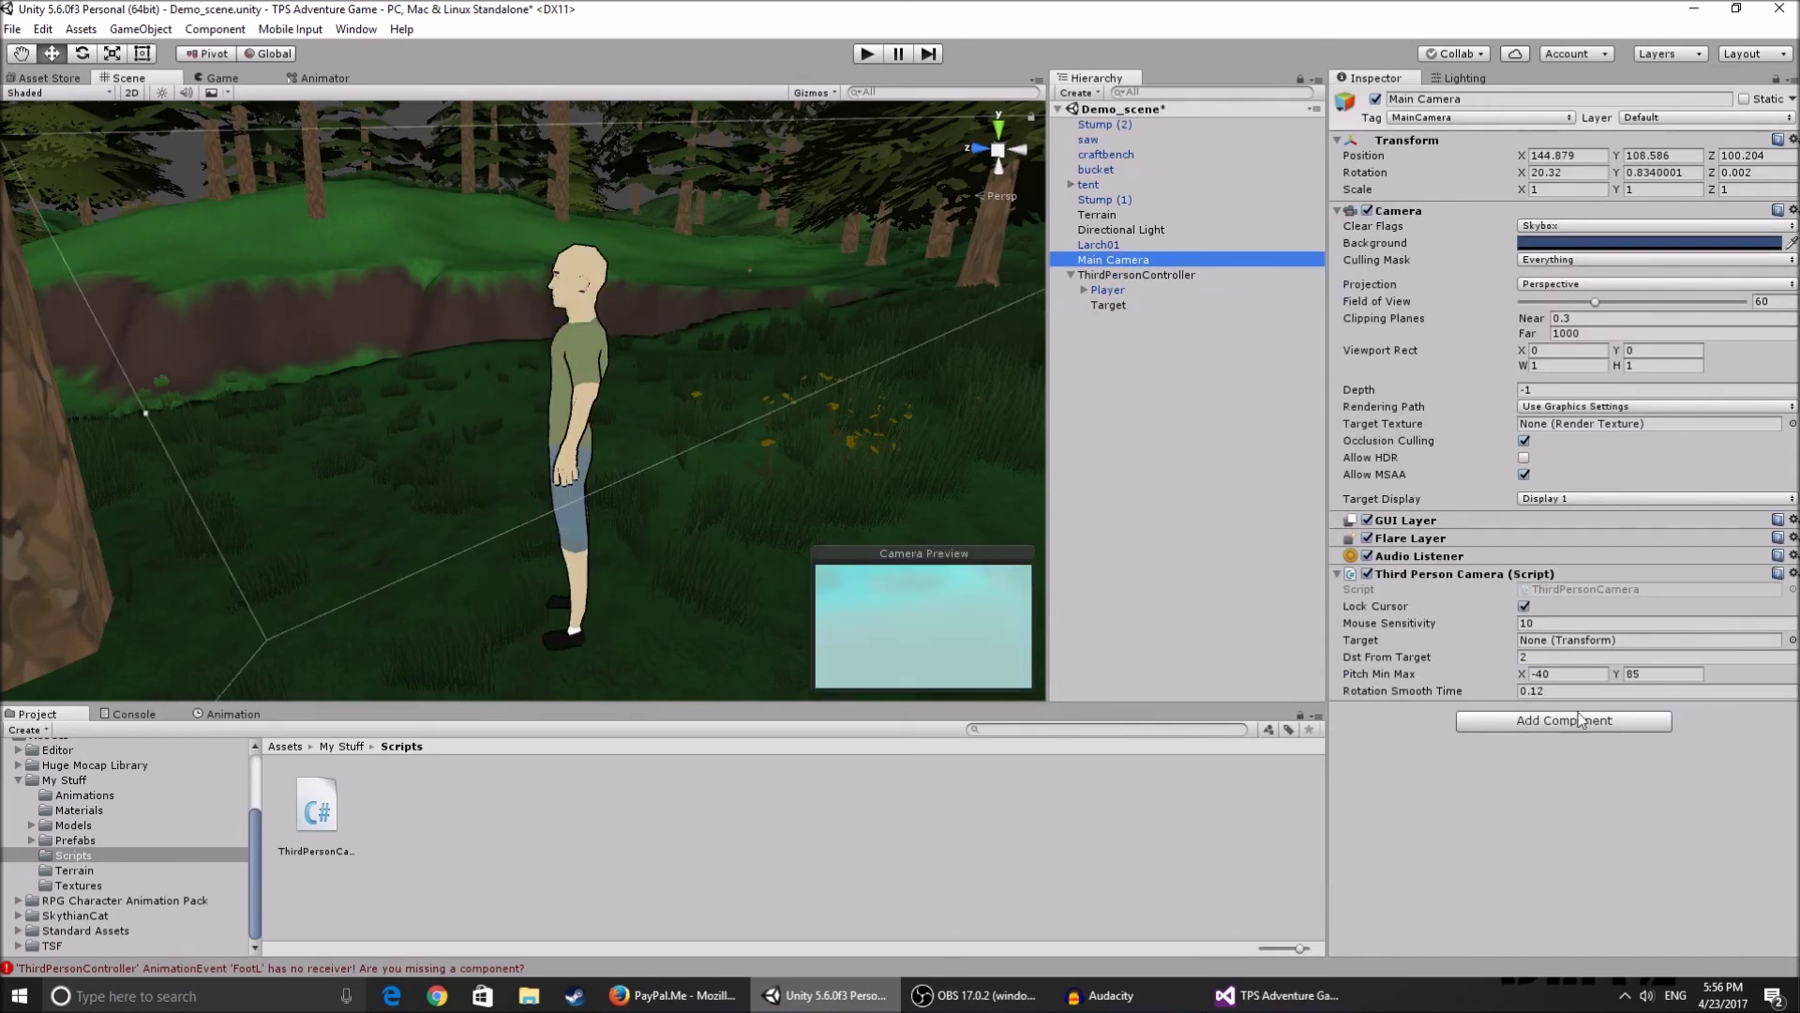
left_click_drag(1110, 306, 1548, 645)
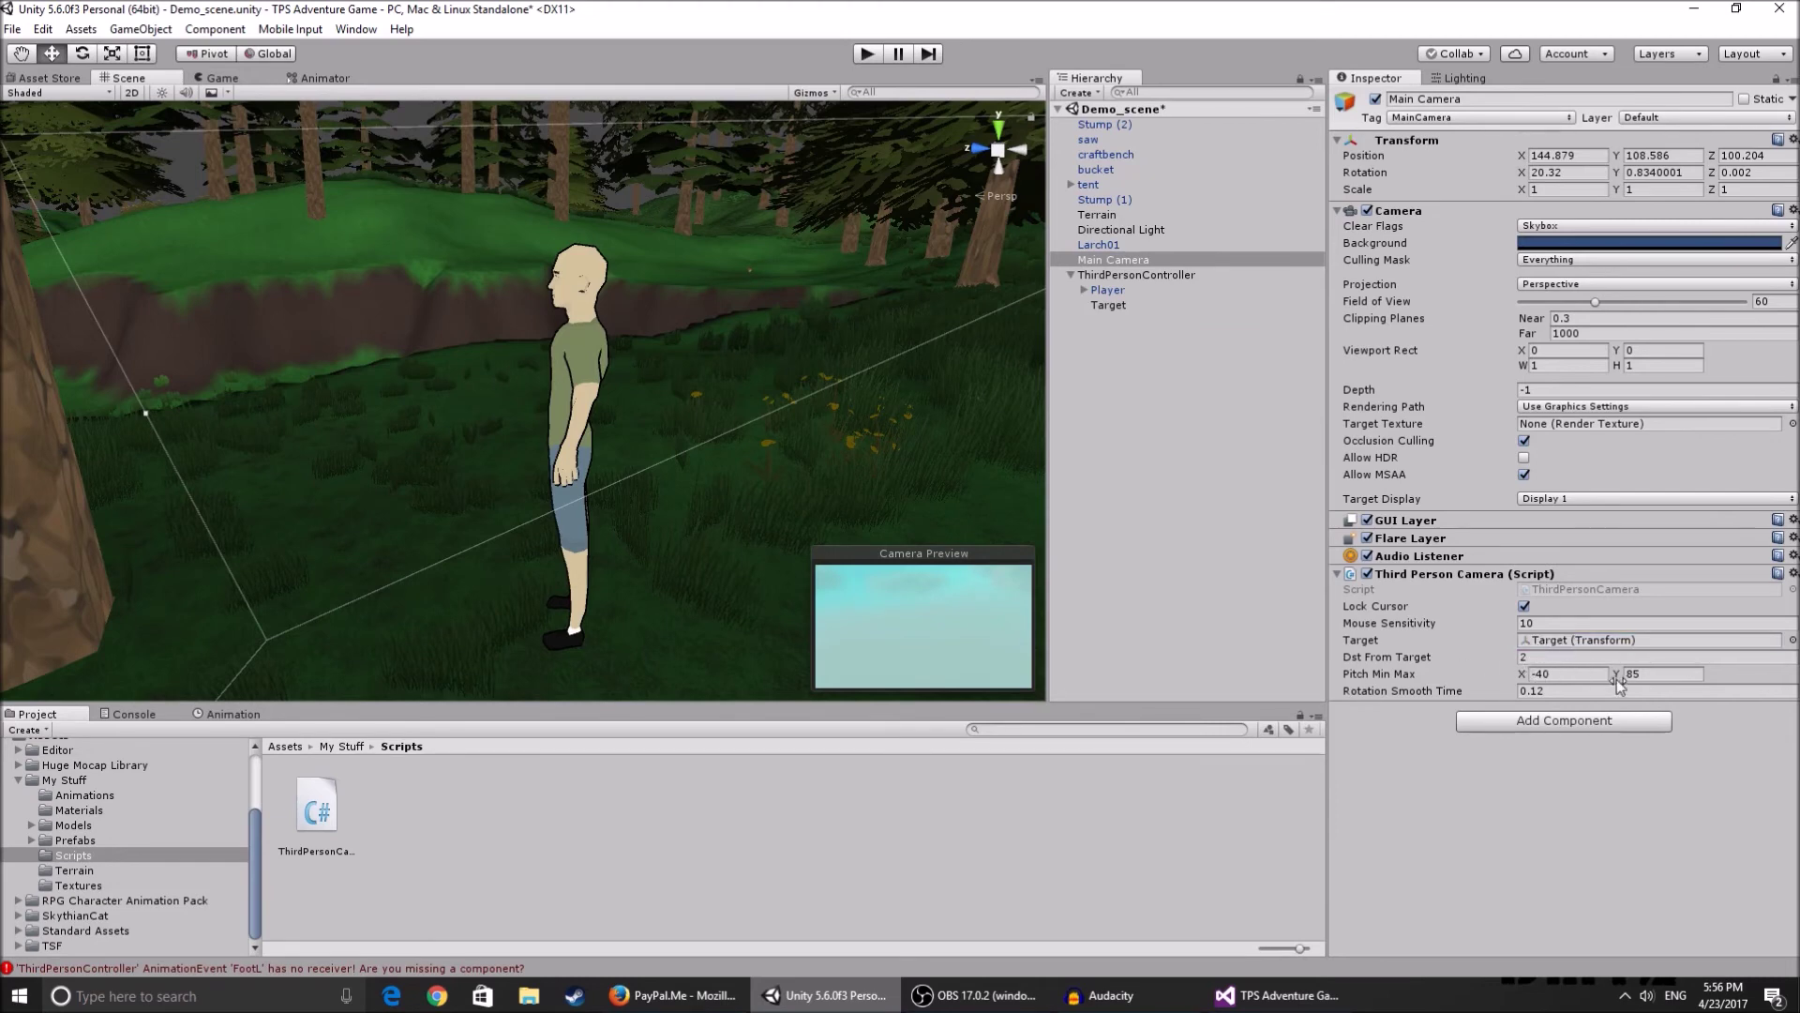
left_click(1588, 690)
key("BackSpace")
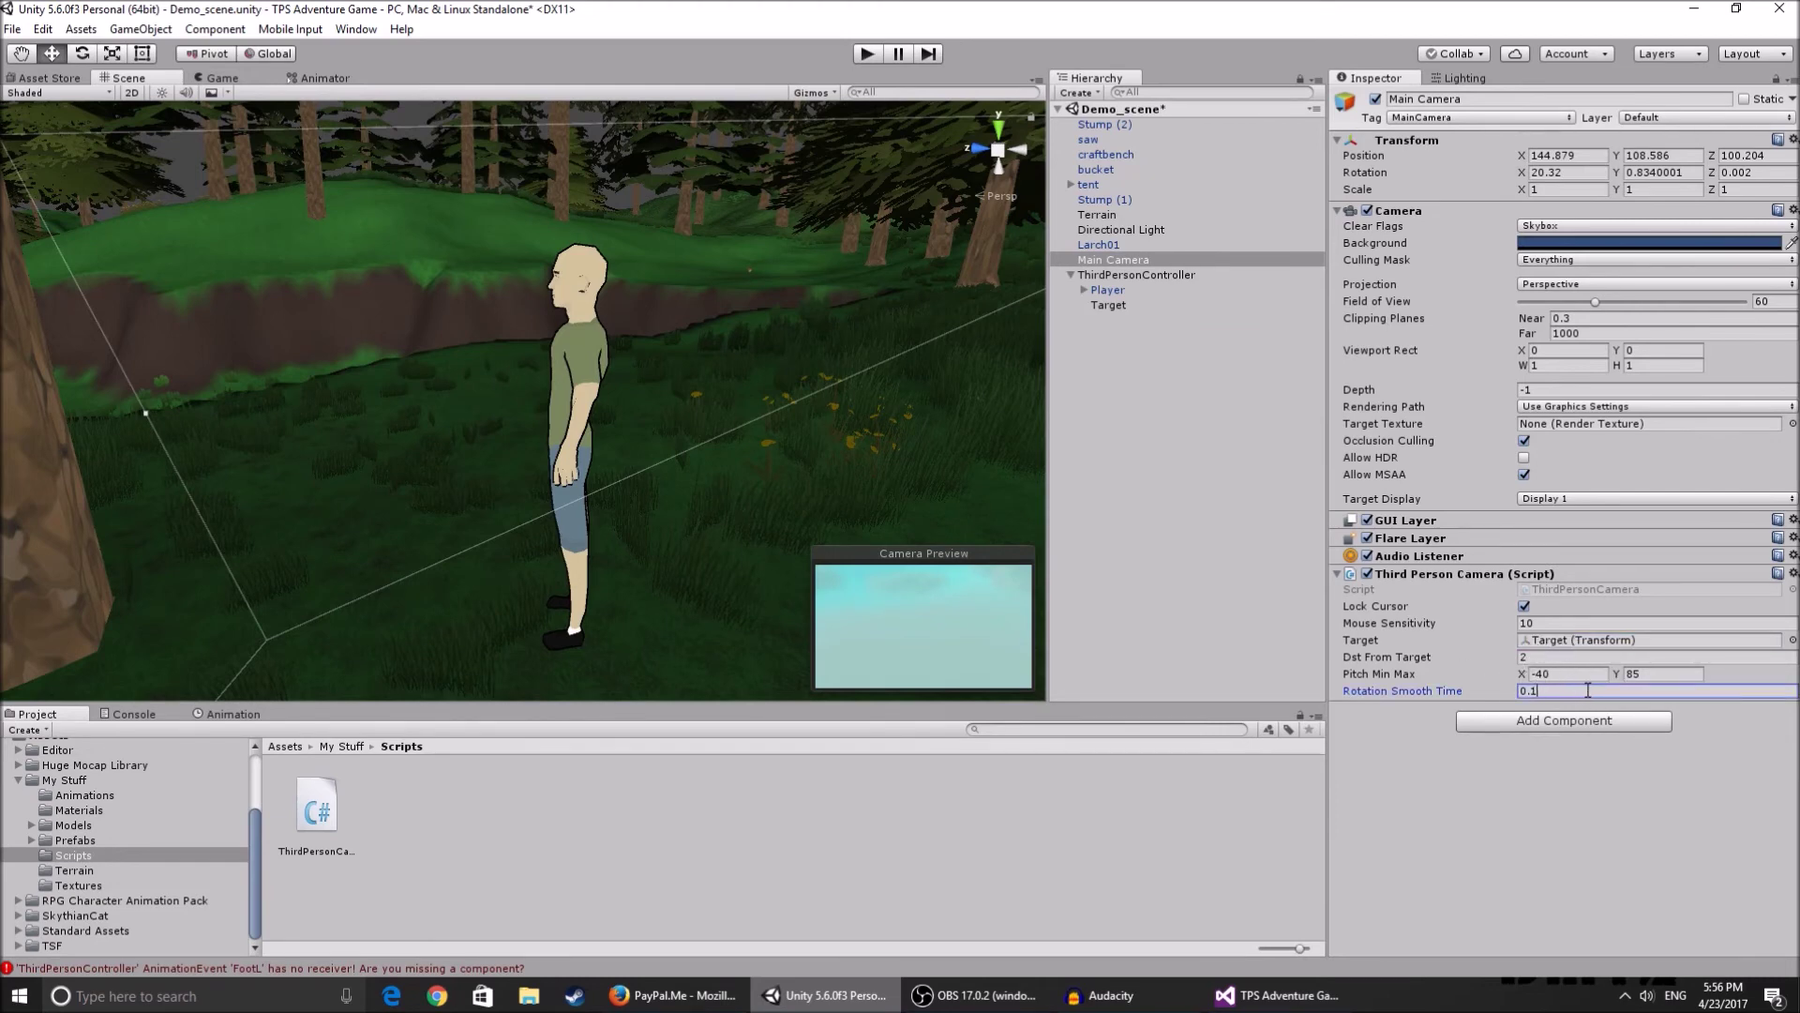
- Play the scene and run the character around to test the third-person camera
left_click(868, 54)
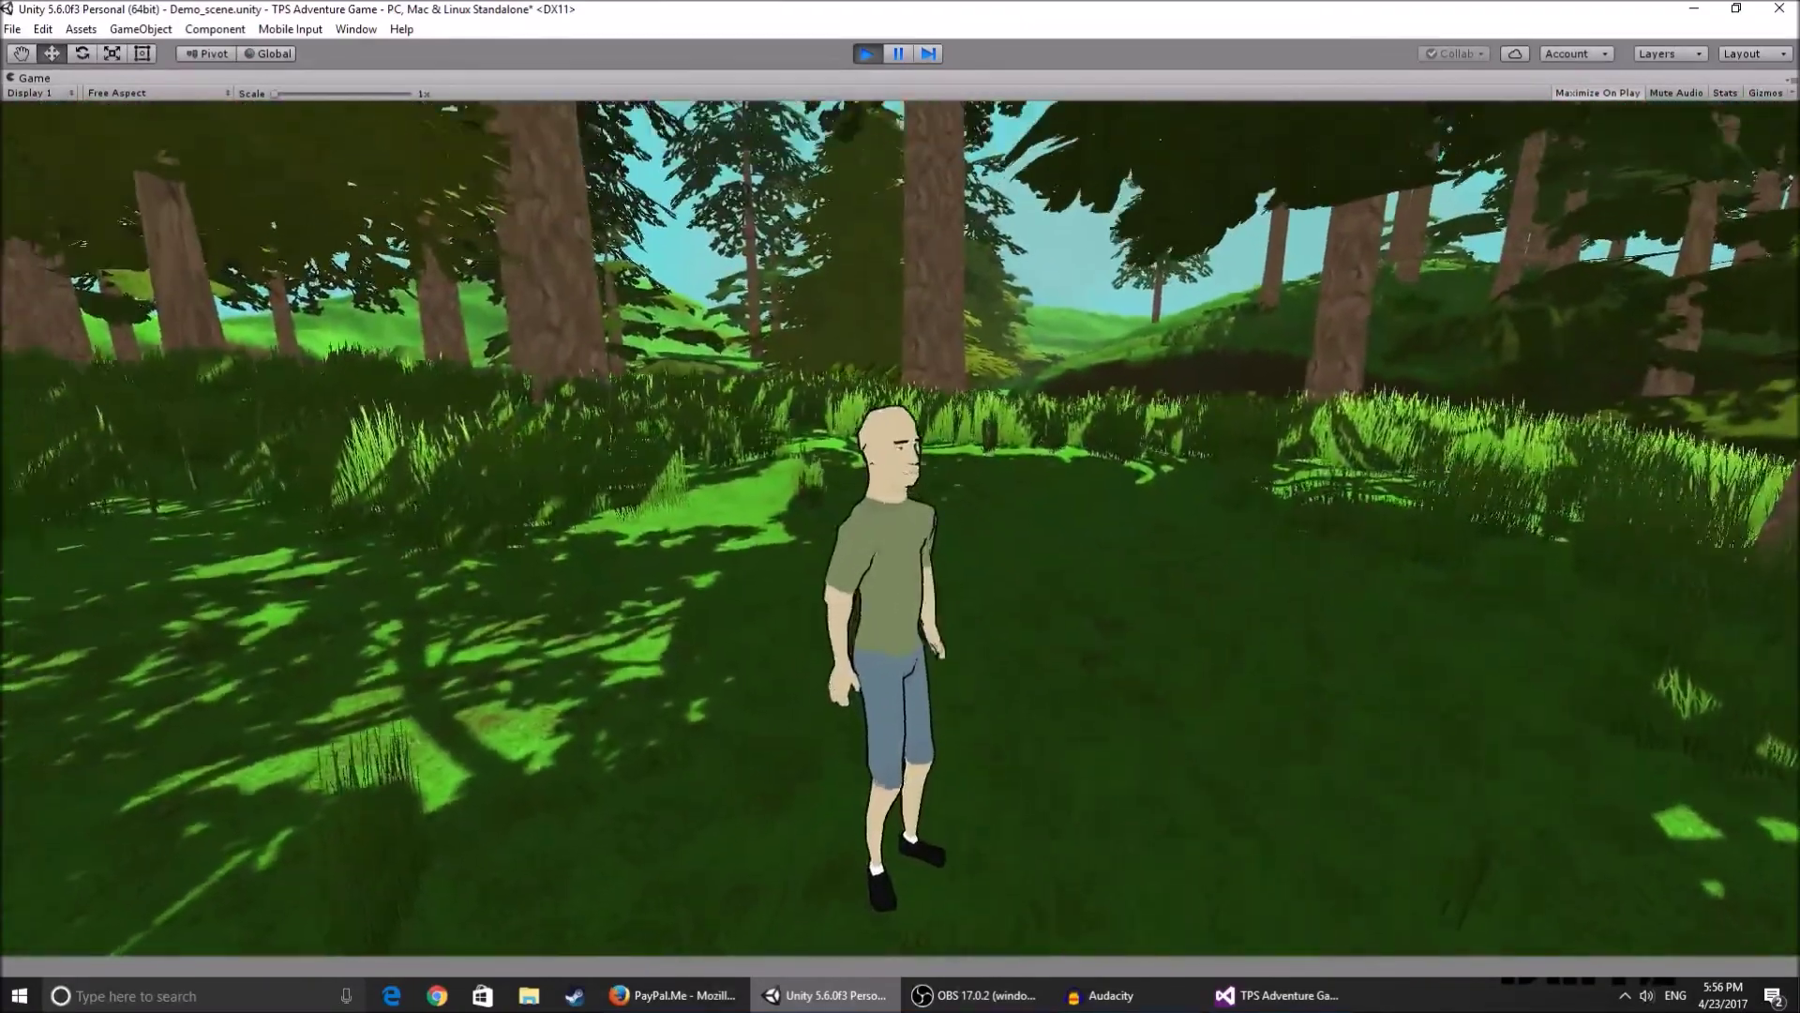
key("s")
key("d")
key("w")
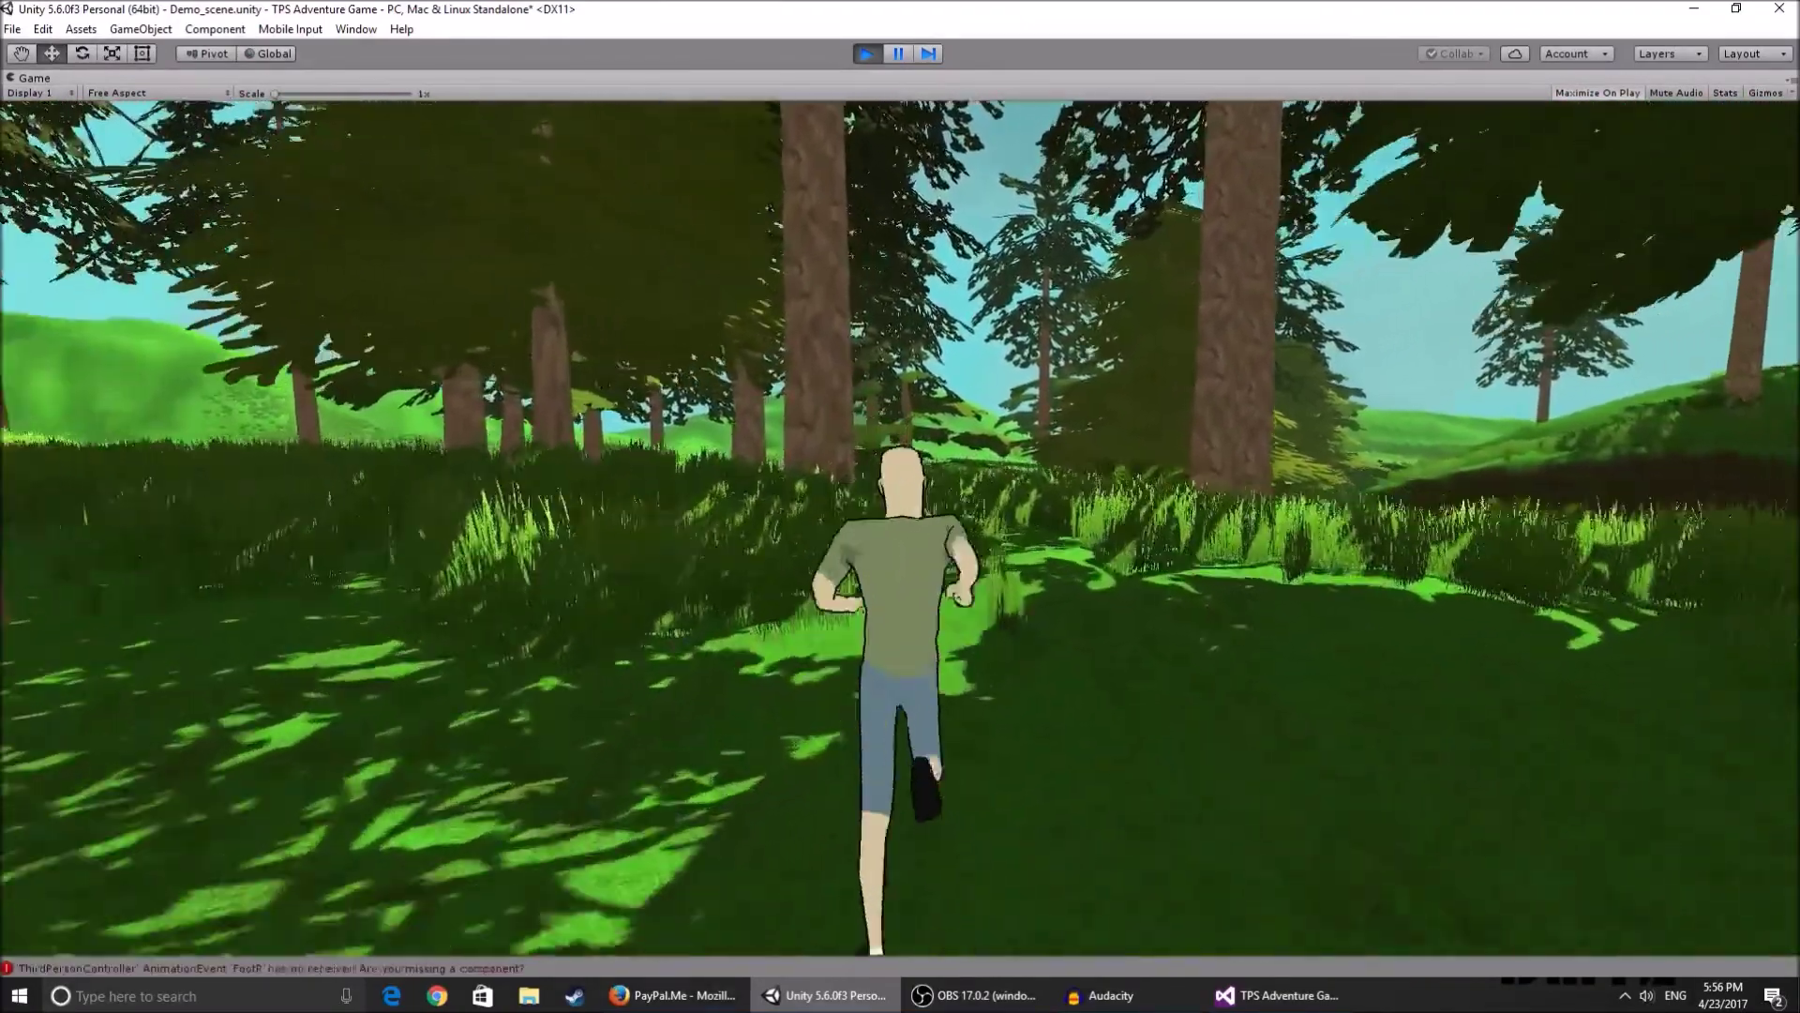